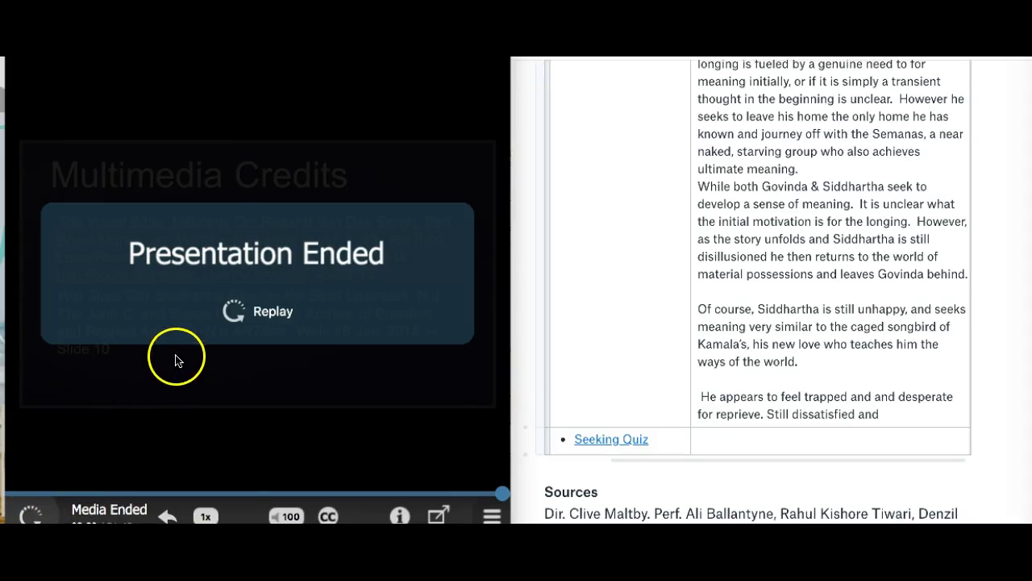
Replay the ended lecture presentation from the start and raise the volume.
{"action": "left_click", "coordinate": [276, 314]}
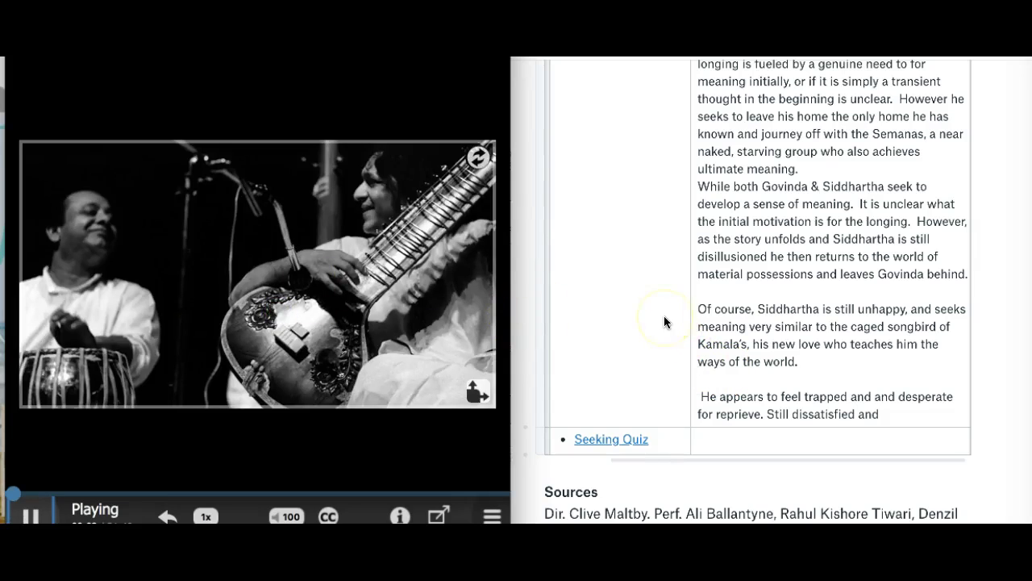
{"action": "key", "text": "XF86AudioRaiseVolume"}
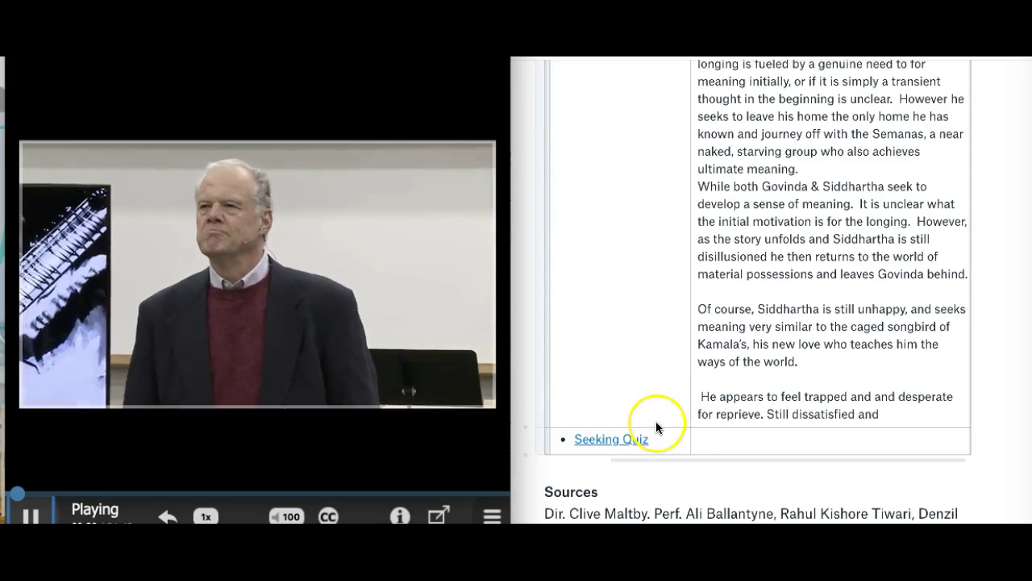
{"action": "scroll", "coordinate": [712, 441], "scroll_direction": "down", "scroll_amount": 1}
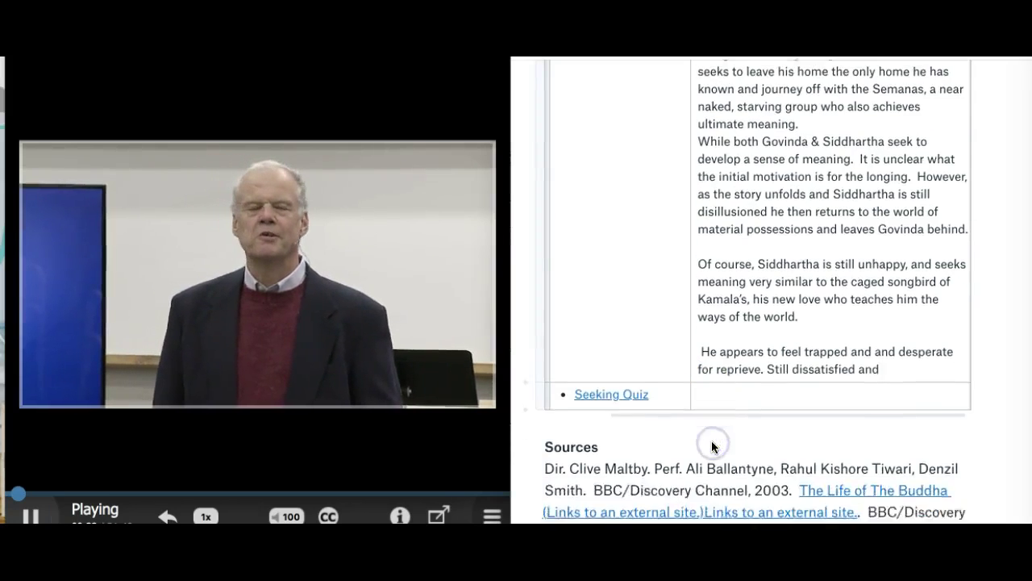
{"action": "scroll", "coordinate": [713, 442], "scroll_direction": "up", "scroll_amount": 6}
{"action": "scroll", "coordinate": [713, 444], "scroll_direction": "up", "scroll_amount": 8}
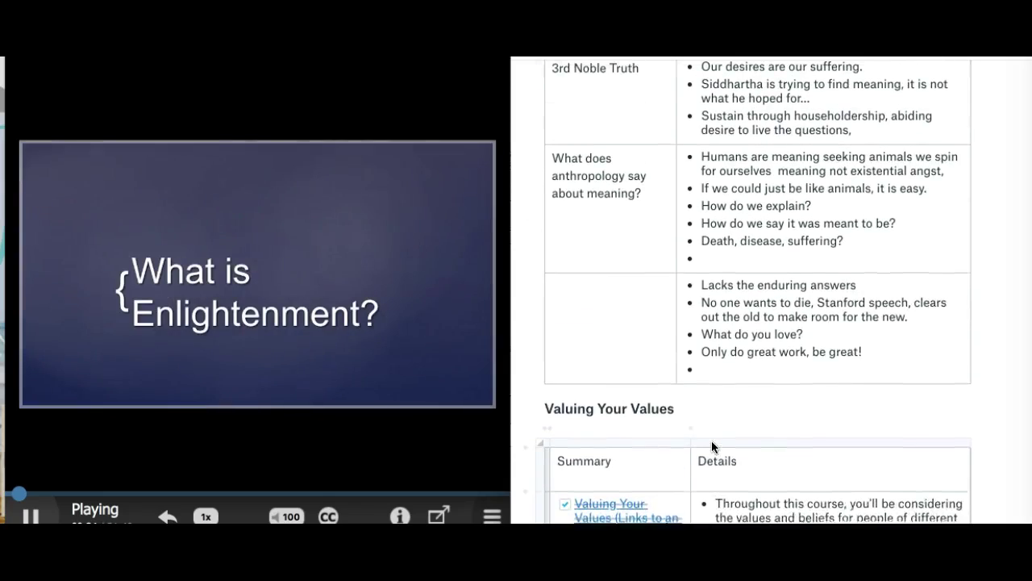
{"action": "scroll", "coordinate": [711, 440], "scroll_direction": "up", "scroll_amount": 4}
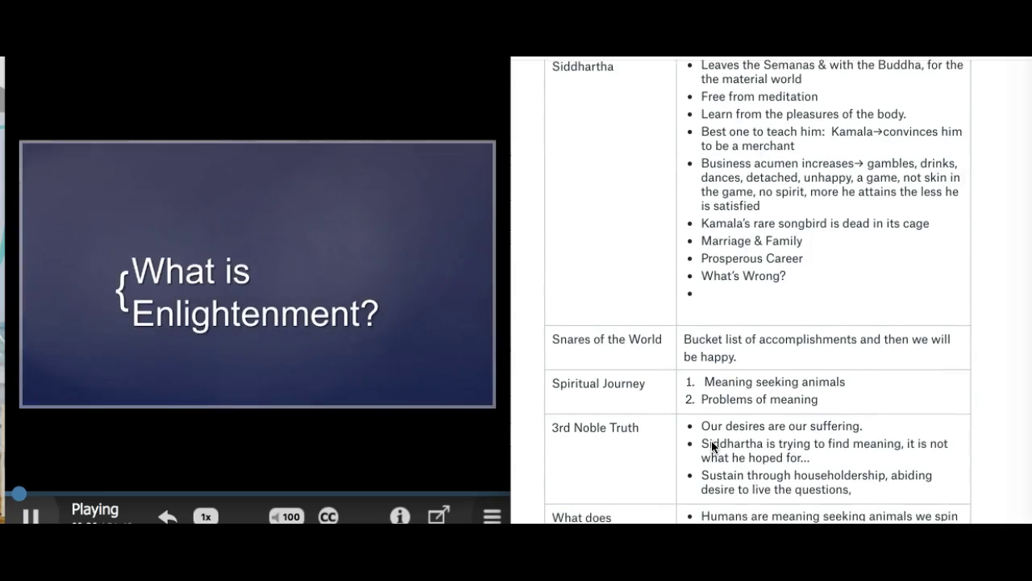
{"action": "scroll", "coordinate": [711, 442], "scroll_direction": "up", "scroll_amount": 12}
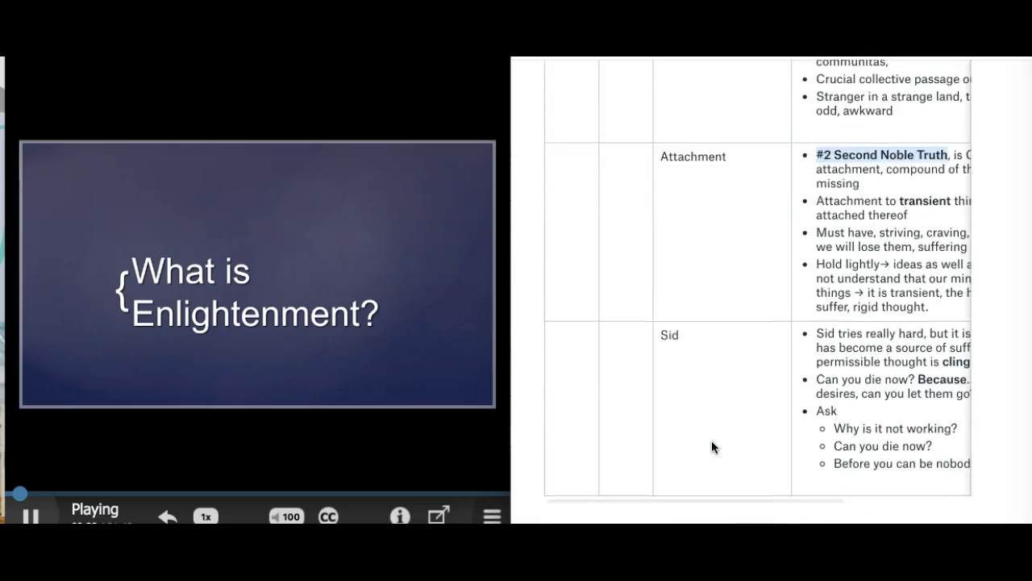
{"action": "scroll", "coordinate": [711, 446], "scroll_direction": "up", "scroll_amount": 5}
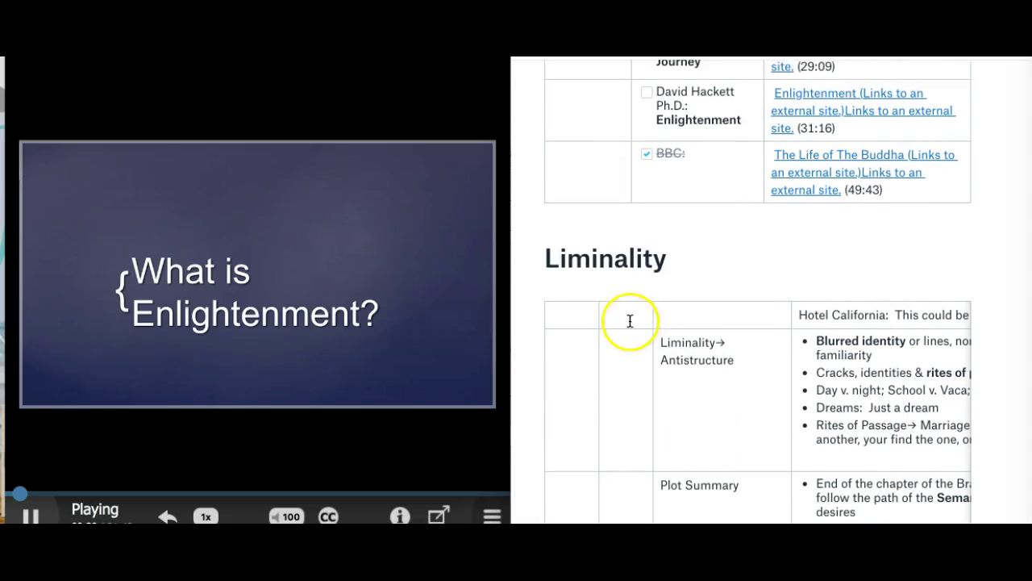
{"action": "scroll", "coordinate": [635, 331], "scroll_direction": "down", "scroll_amount": 14}
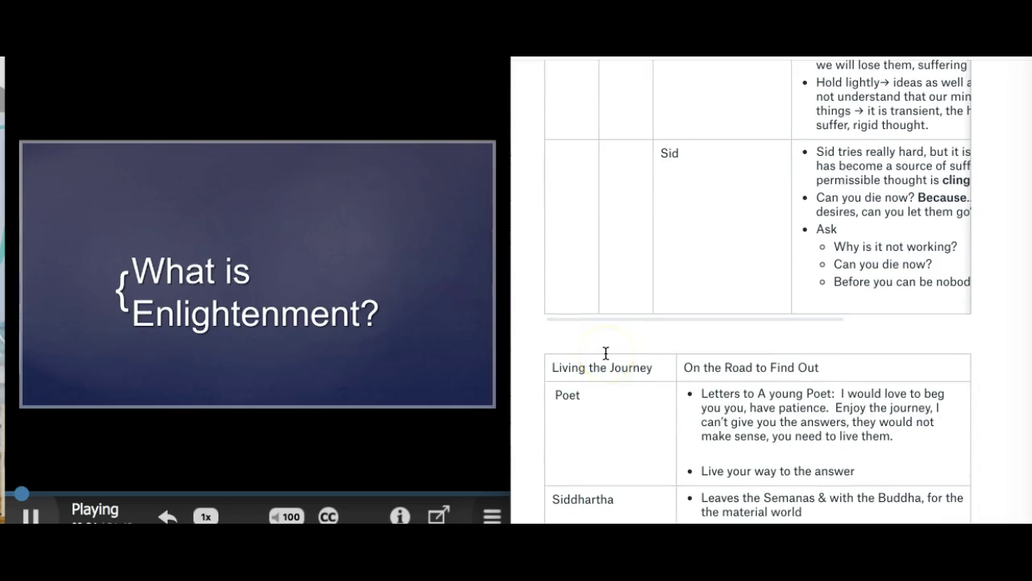
{"action": "scroll", "coordinate": [584, 357], "scroll_direction": "down", "scroll_amount": 1}
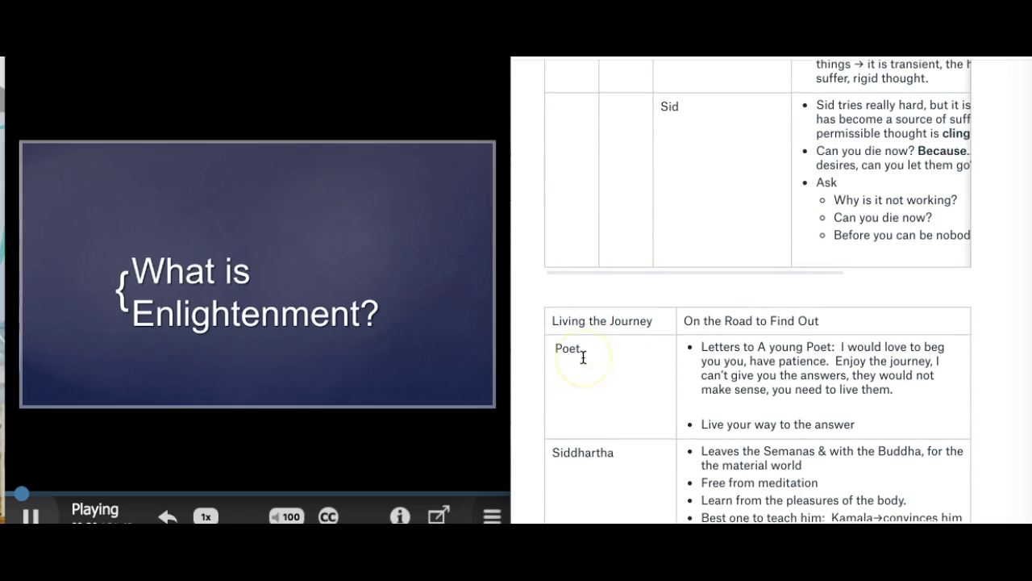
{"action": "left_click", "coordinate": [549, 322]}
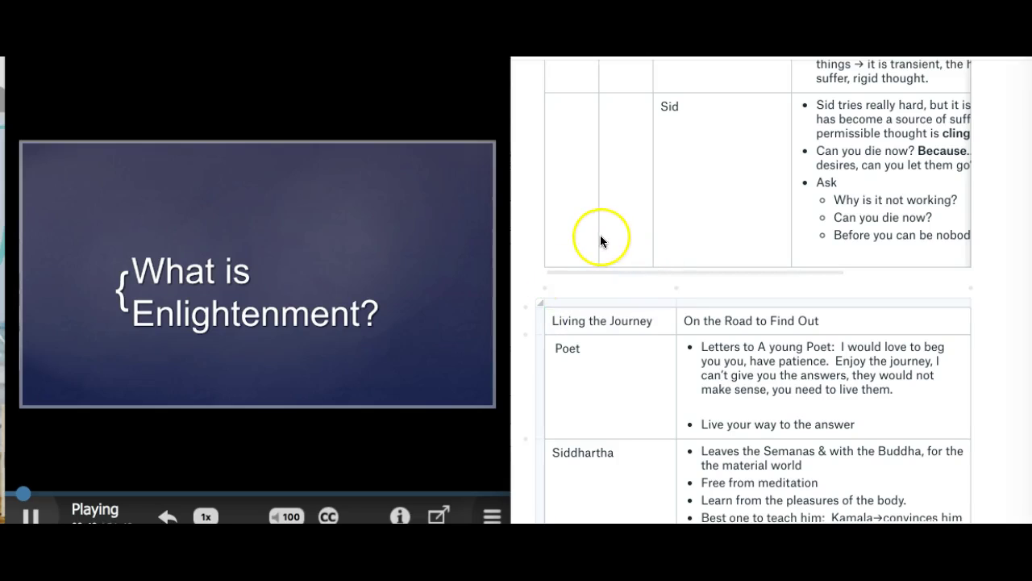
{"action": "left_click", "coordinate": [549, 285]}
{"action": "left_click", "coordinate": [549, 285]}
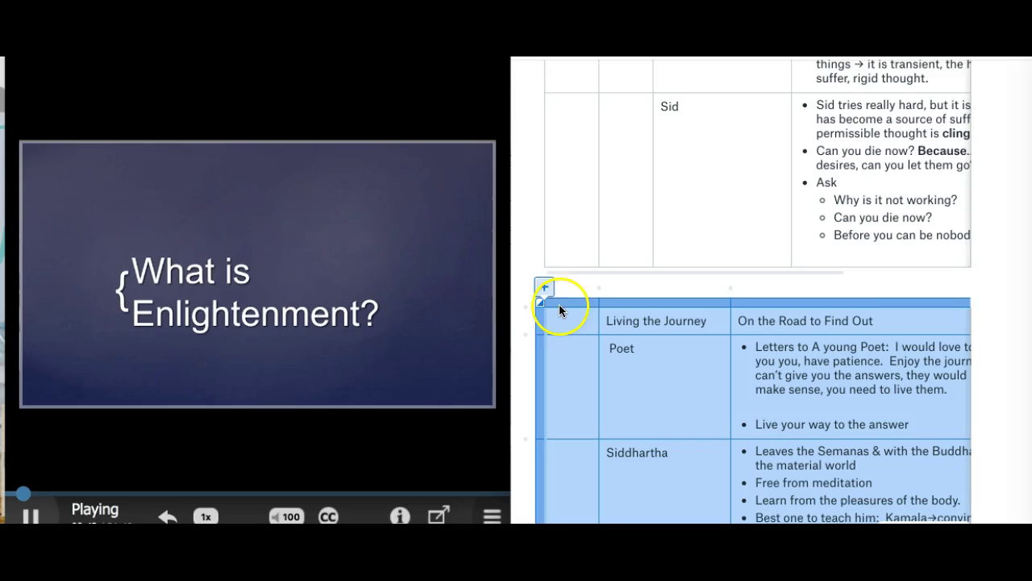
{"action": "key", "text": "ctrl+z"}
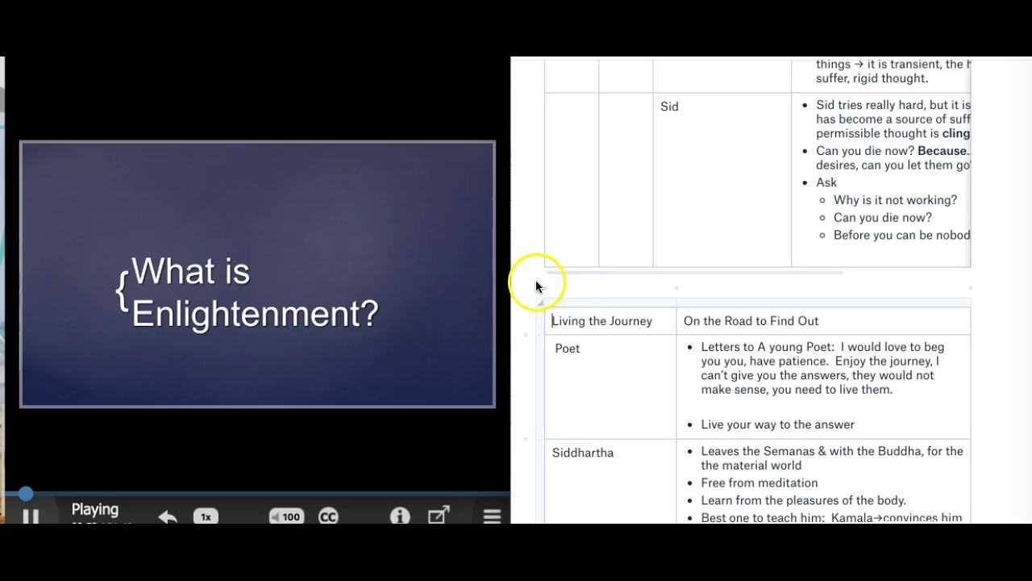
{"action": "mouse_move", "coordinate": [548, 288]}
{"action": "scroll", "coordinate": [553, 287], "scroll_direction": "down", "scroll_amount": 2}
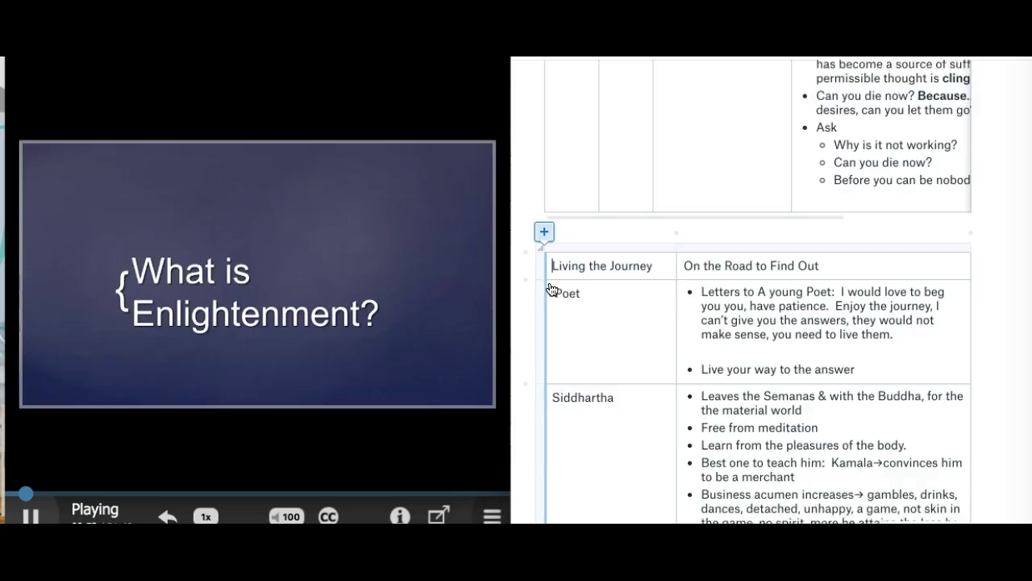
{"action": "scroll", "coordinate": [553, 290], "scroll_direction": "up", "scroll_amount": 2}
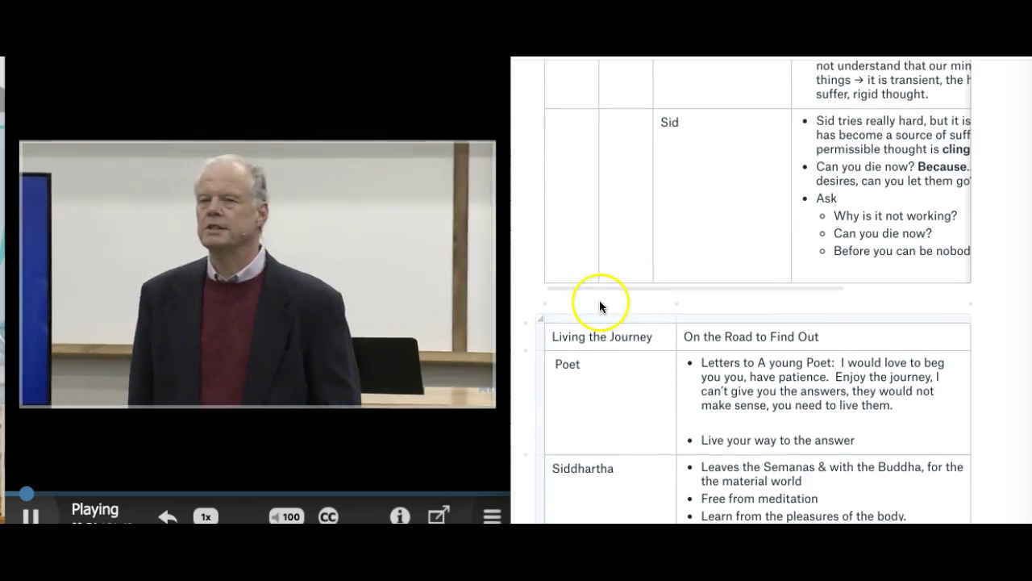
Add 'Living the Journey' as a bold large heading above the Living the Journey table.
{"action": "left_click", "coordinate": [599, 305]}
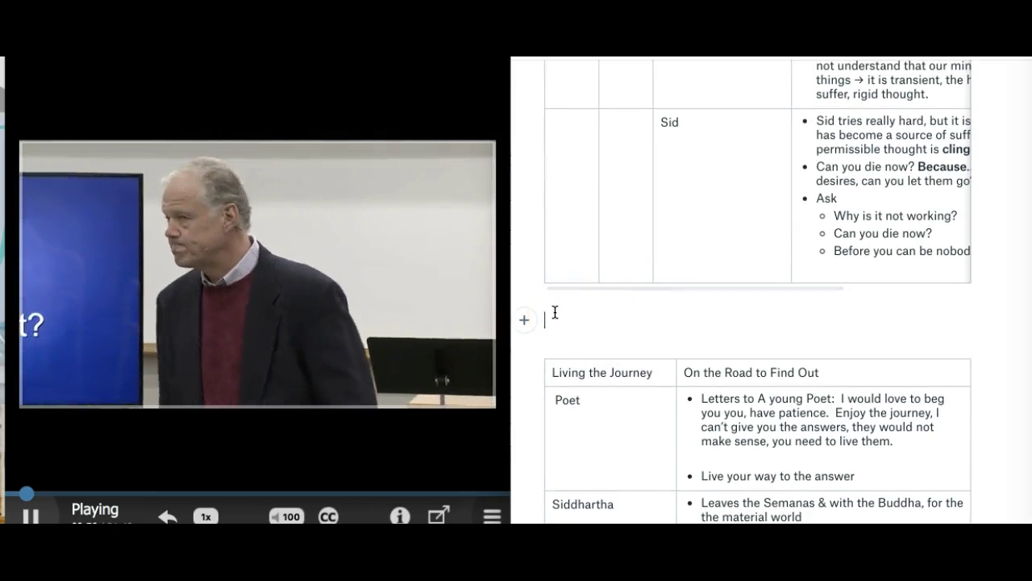
{"action": "type", "text": "Li"}
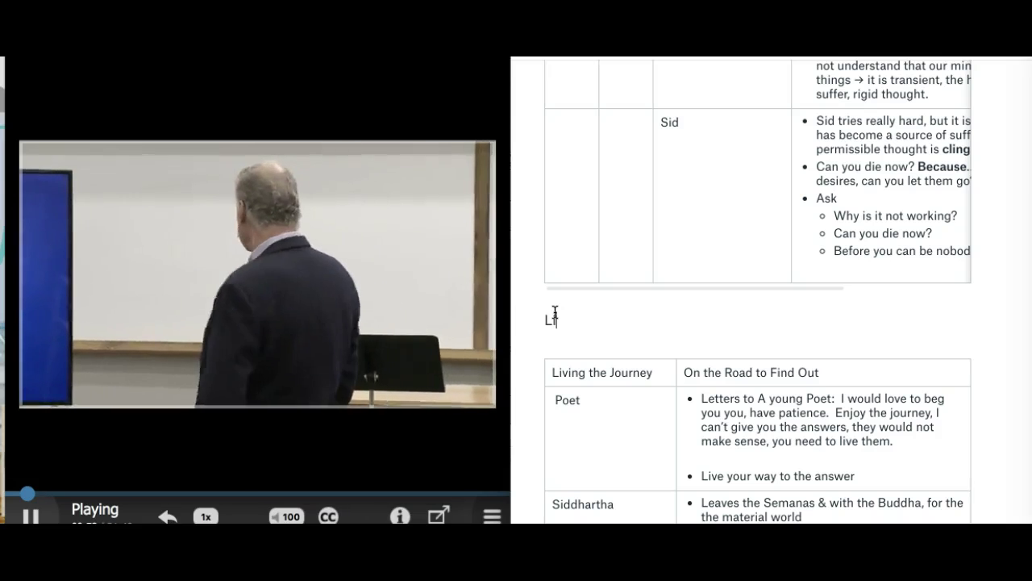
{"action": "type", "text": "ving the Journey"}
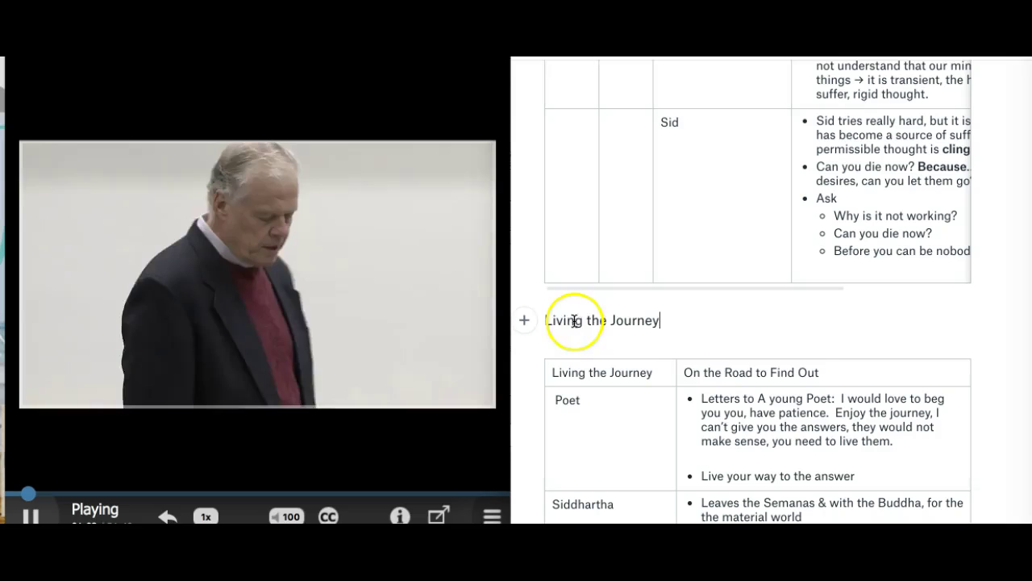
{"action": "double_click", "coordinate": [565, 319]}
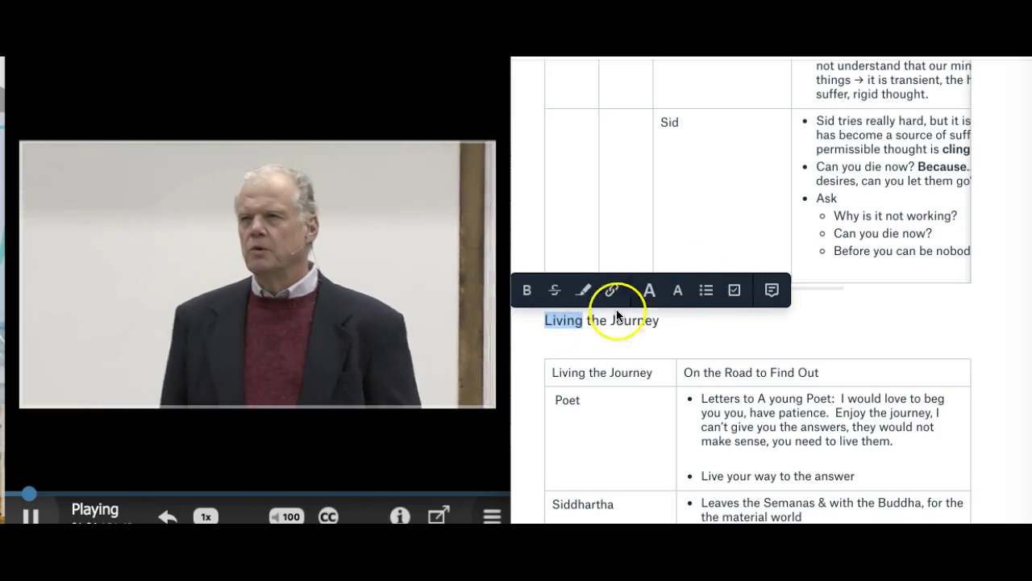
{"action": "left_click_drag", "start_coordinate": [564, 320], "coordinate": [635, 310]}
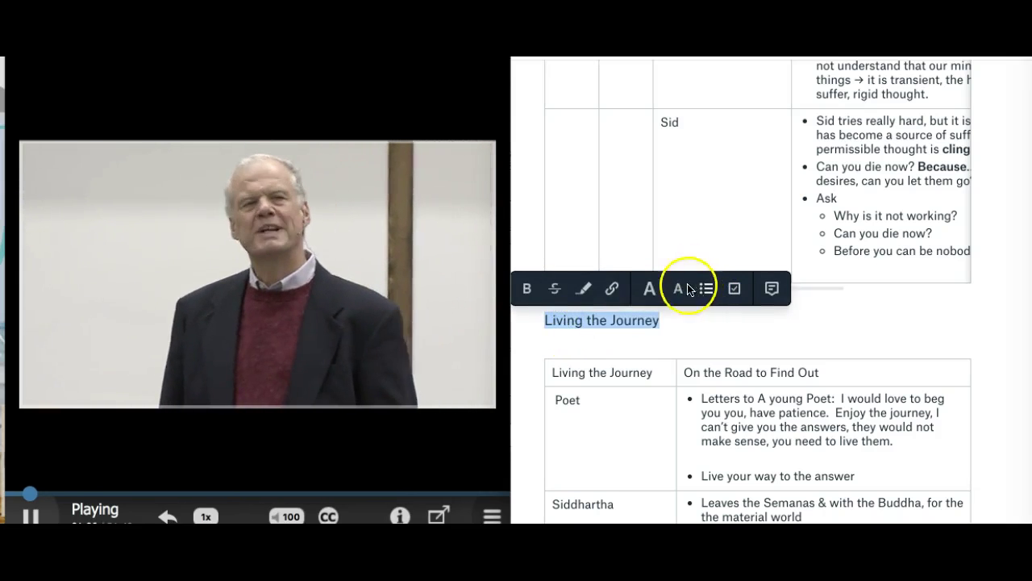
{"action": "left_click", "coordinate": [650, 287]}
{"action": "left_click", "coordinate": [525, 290]}
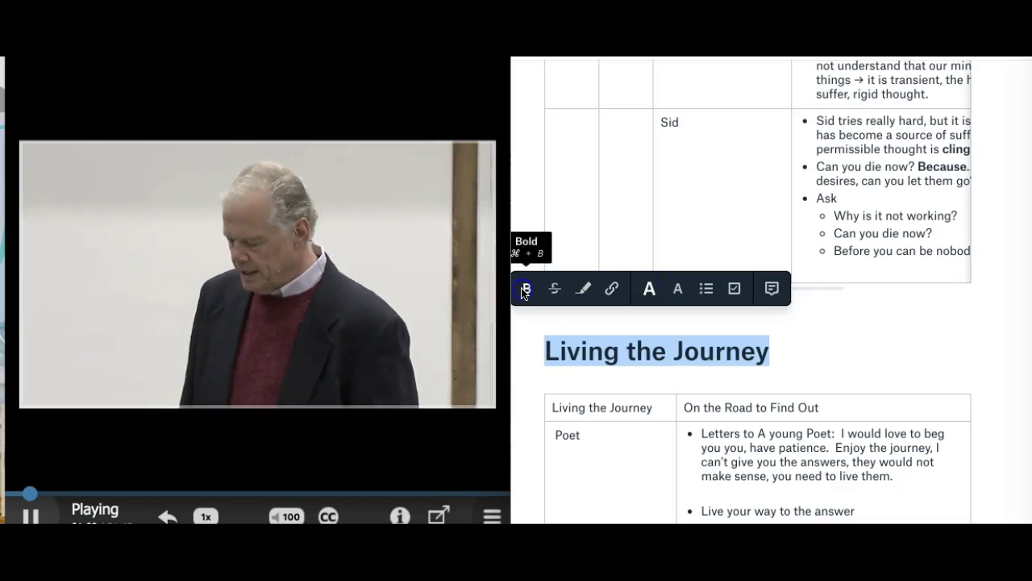
{"action": "scroll", "coordinate": [796, 344], "scroll_direction": "down", "scroll_amount": 3}
Insert a blank line above the Valuing Your Values heading.
{"action": "scroll", "coordinate": [796, 344], "scroll_direction": "down", "scroll_amount": 15}
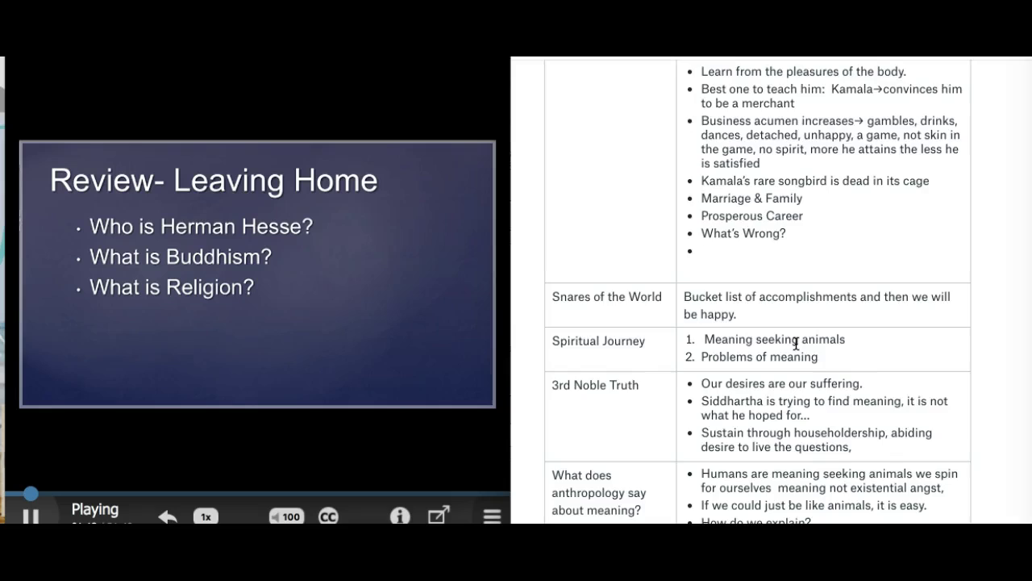
{"action": "scroll", "coordinate": [796, 344], "scroll_direction": "down", "scroll_amount": 7}
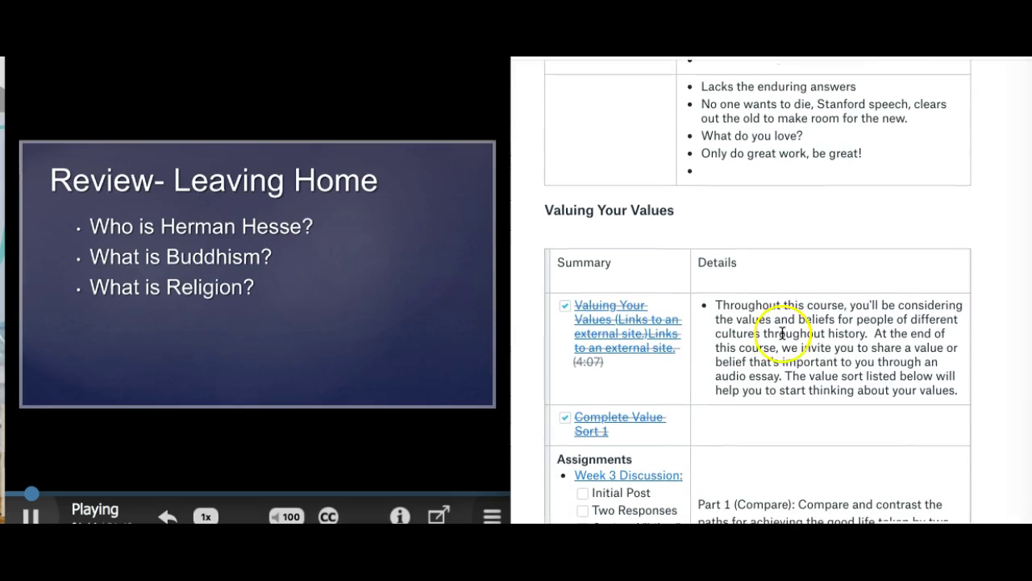
{"action": "left_click", "coordinate": [540, 210]}
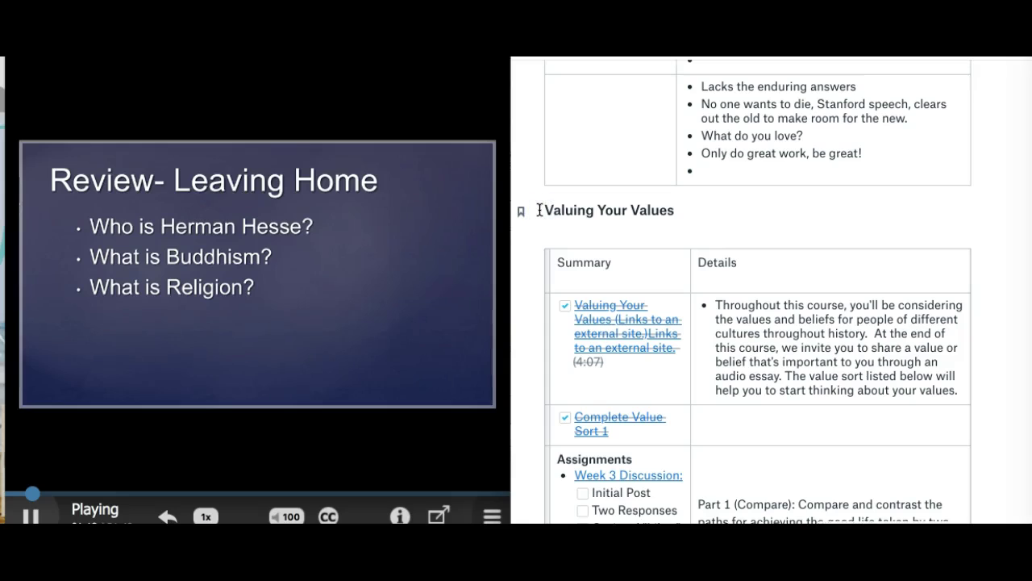
{"action": "key", "text": "Return"}
{"action": "key", "text": "Return"}
{"action": "key", "text": "Return"}
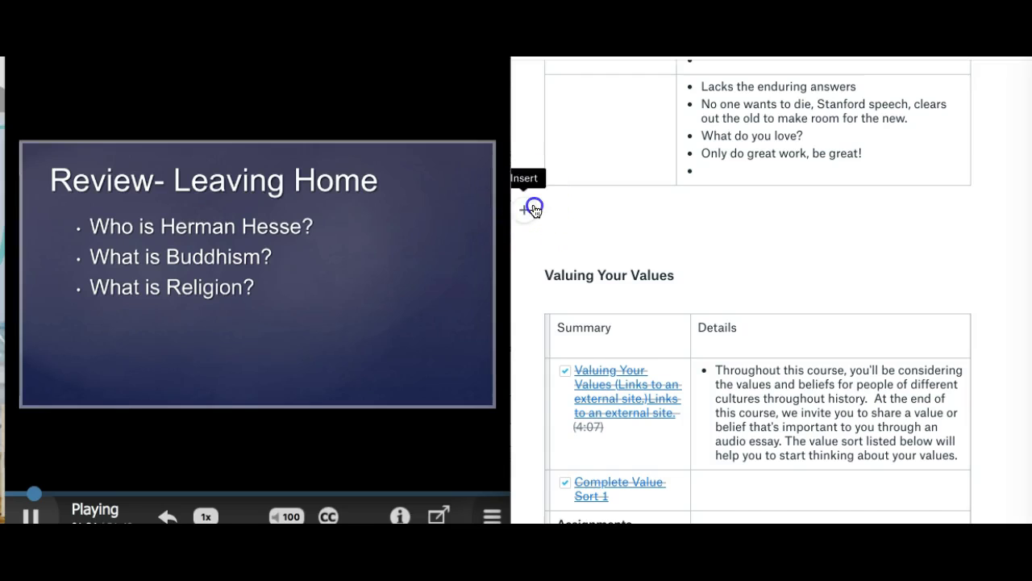
{"action": "left_click", "coordinate": [533, 210]}
{"action": "left_click", "coordinate": [573, 322]}
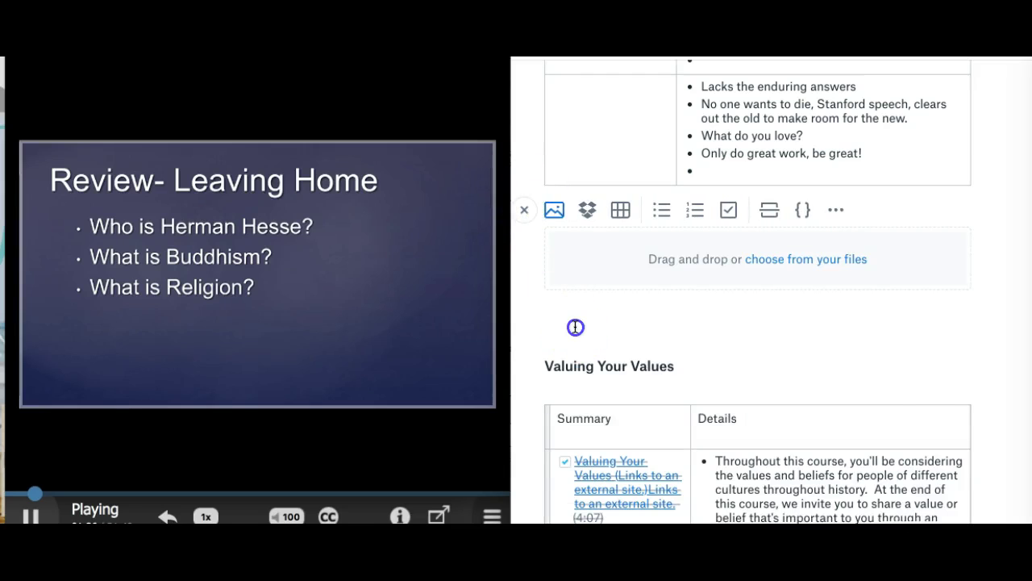
{"action": "left_click", "coordinate": [551, 204]}
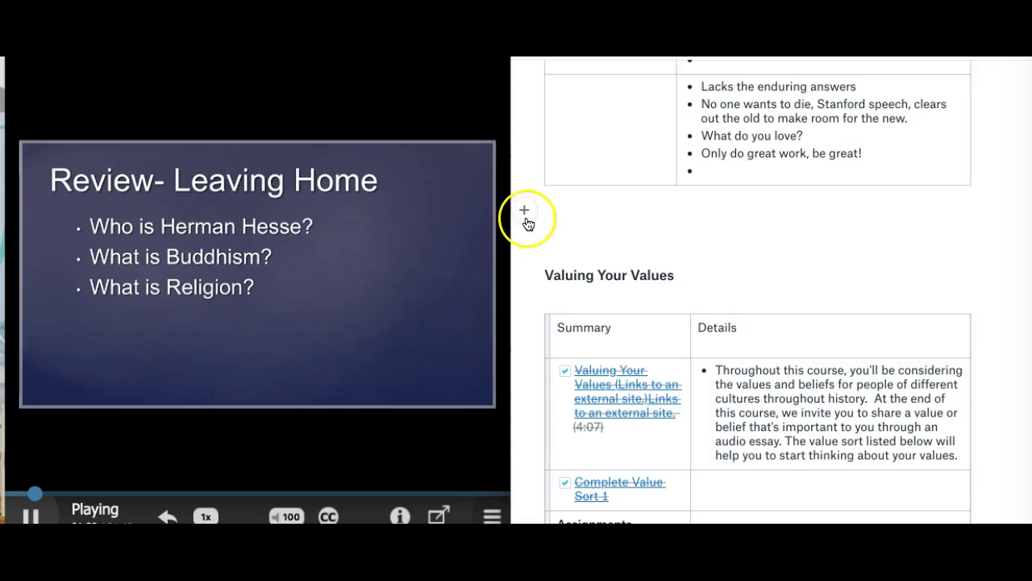
{"action": "left_click", "coordinate": [527, 214]}
{"action": "left_click", "coordinate": [525, 214]}
{"action": "left_click", "coordinate": [568, 220]}
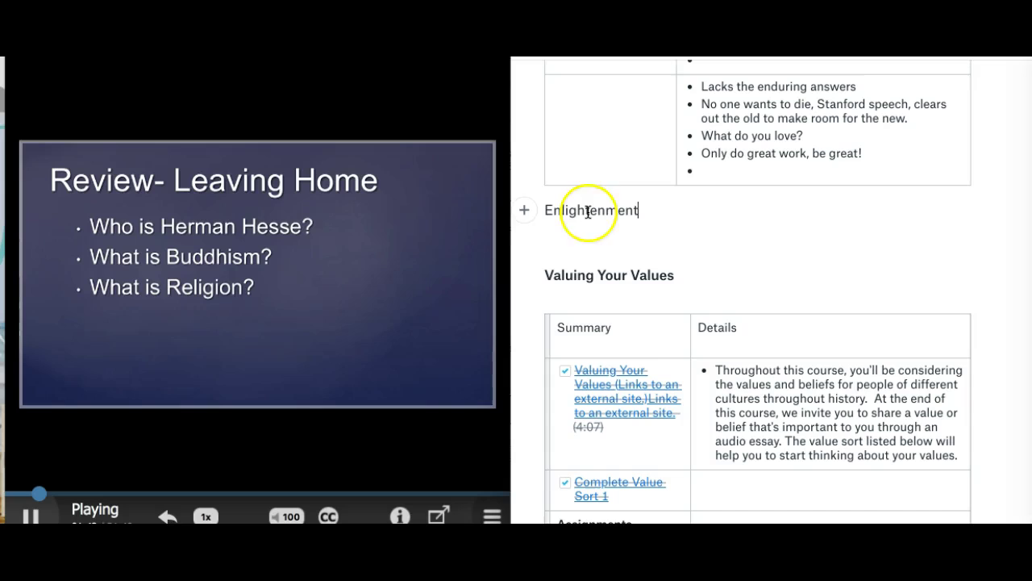
Make 'Enlightenment:' a bold large heading with a new empty line beneath it.
{"action": "double_click", "coordinate": [589, 212]}
{"action": "left_click", "coordinate": [650, 179]}
{"action": "left_click", "coordinate": [526, 183]}
{"action": "left_click", "coordinate": [743, 251]}
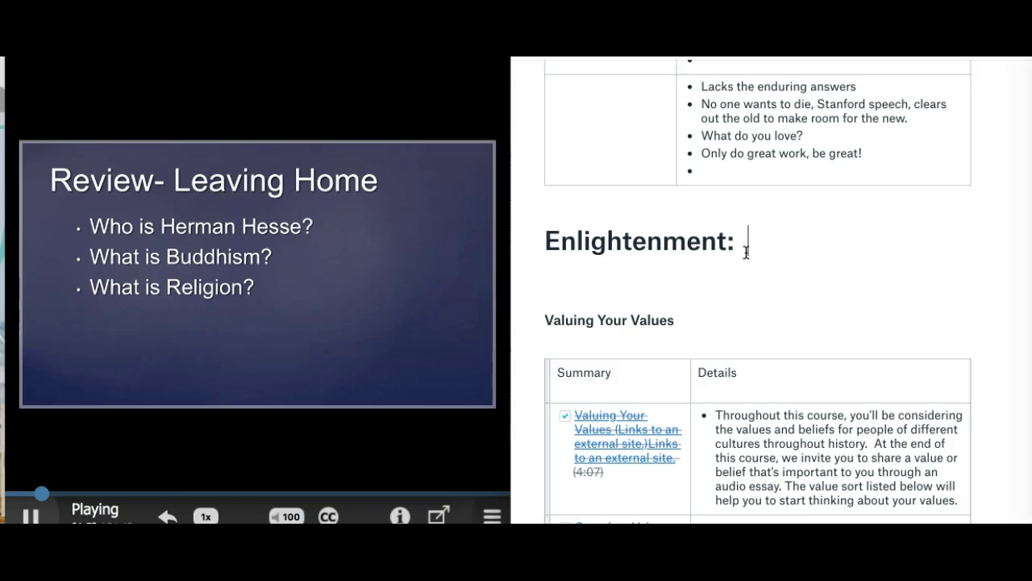
{"action": "key", "text": "Return"}
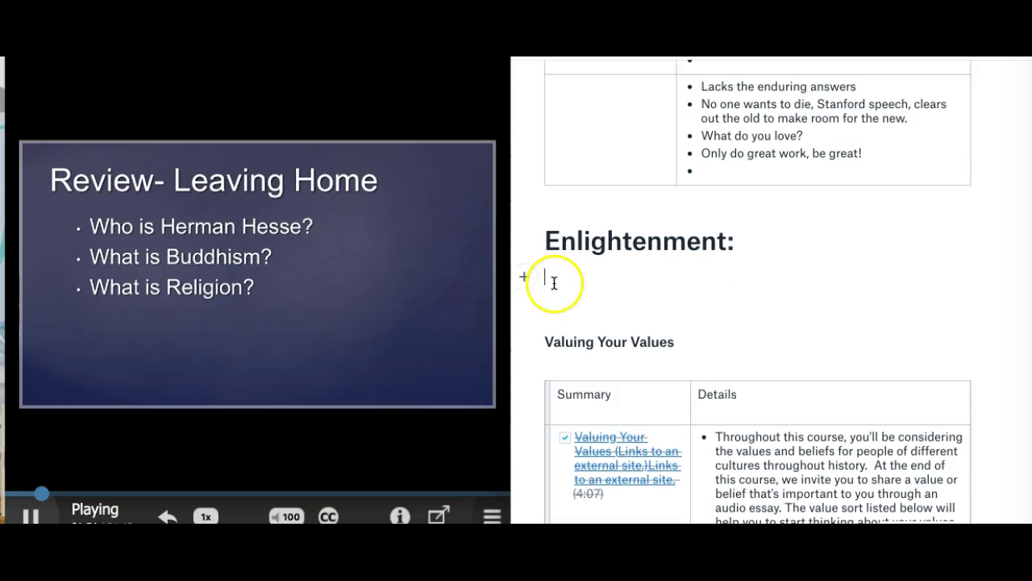
Insert a 2x2 table under Enlightenment with 'Herman Hesse' as the first numbered item.
{"action": "left_click", "coordinate": [524, 280]}
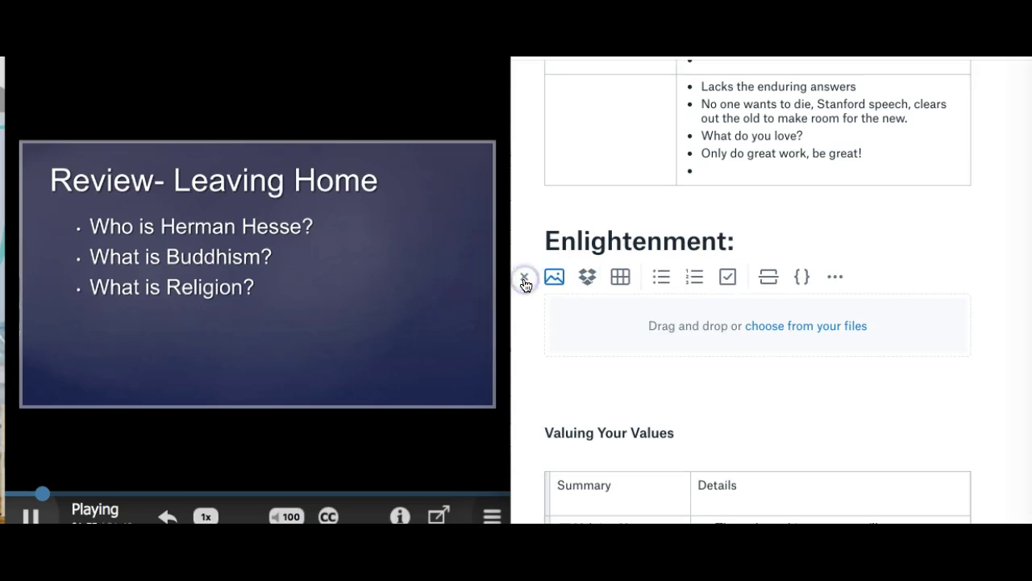
{"action": "left_click", "coordinate": [627, 279]}
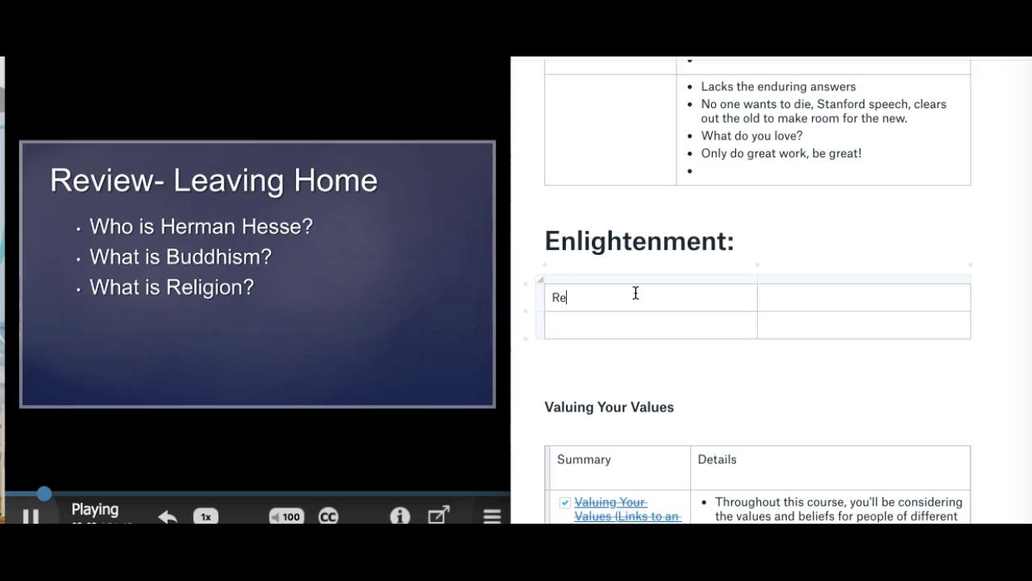
{"action": "left_click", "coordinate": [802, 297]}
{"action": "type", "text": "Herman Hesse"}
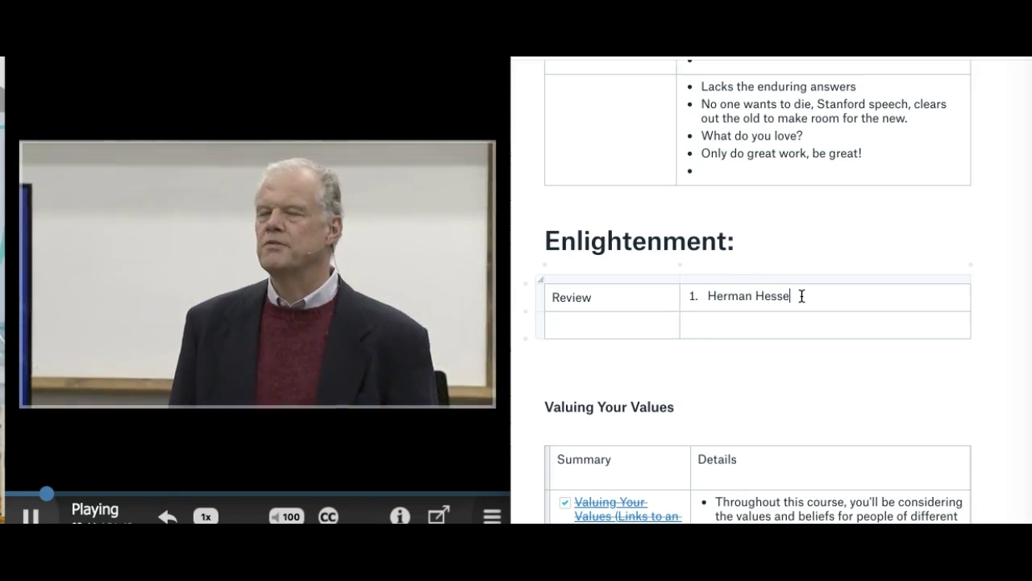
{"action": "key", "text": "Return"}
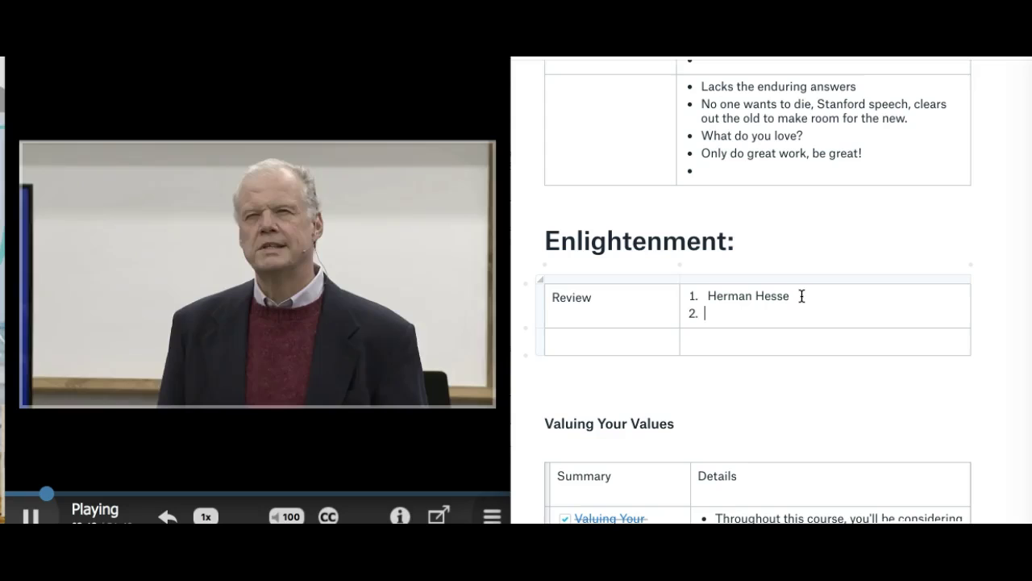
{"action": "left_click", "coordinate": [717, 321]}
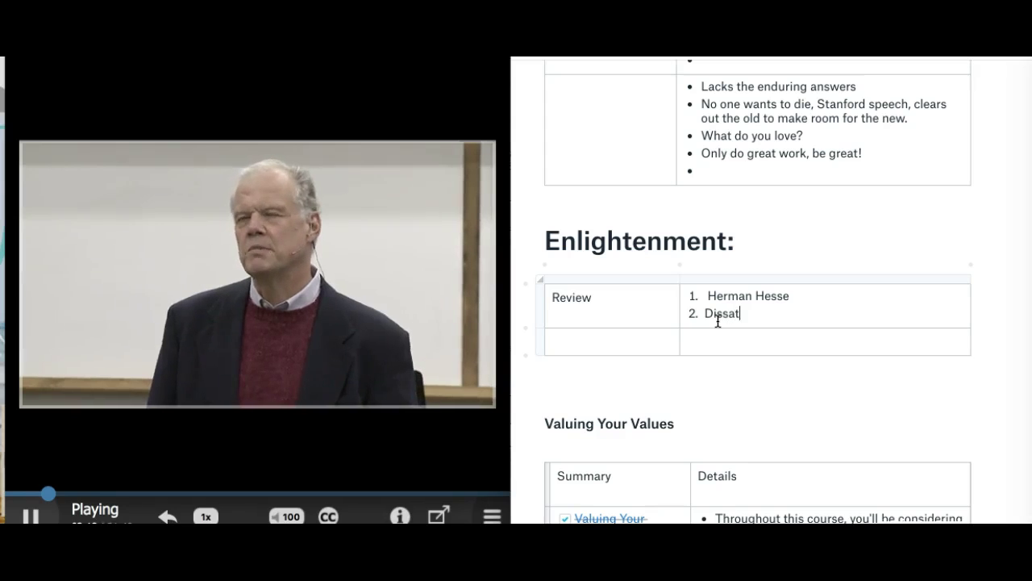
Add 'Dissatisfaction' as the second item and start an empty third item.
{"action": "type", "text": "Dissati"}
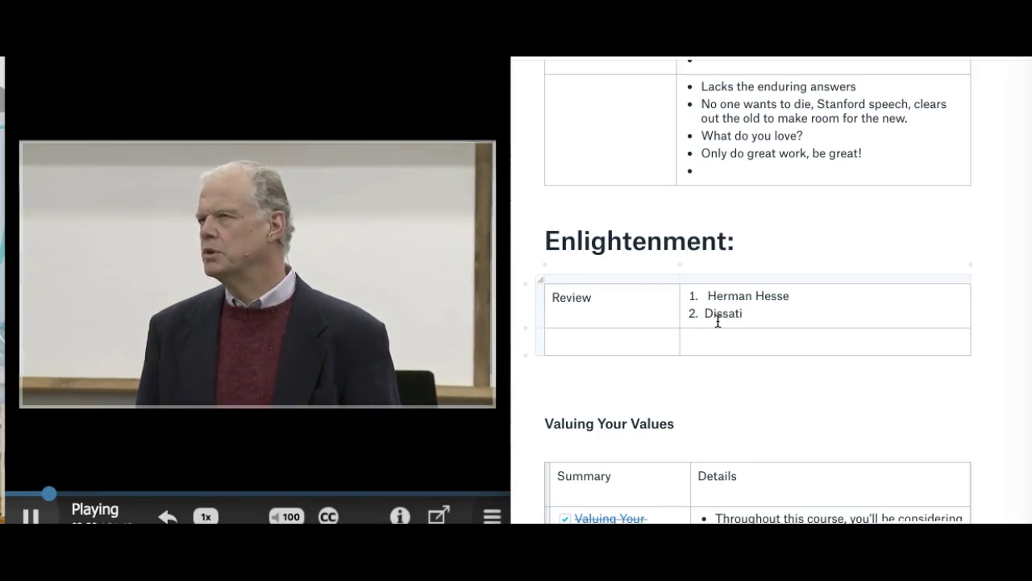
{"action": "type", "text": "sf"}
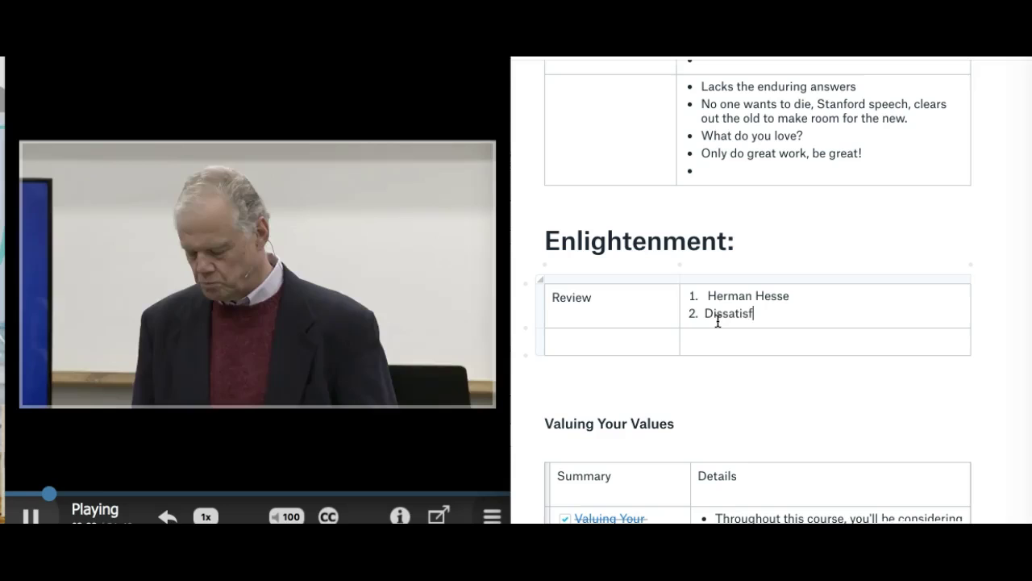
{"action": "key", "text": "BackSpace"}
{"action": "key", "text": "BackSpace"}
{"action": "key", "text": "BackSpace"}
{"action": "key", "text": "BackSpace"}
{"action": "key", "text": "BackSpace"}
{"action": "type", "text": "a"}
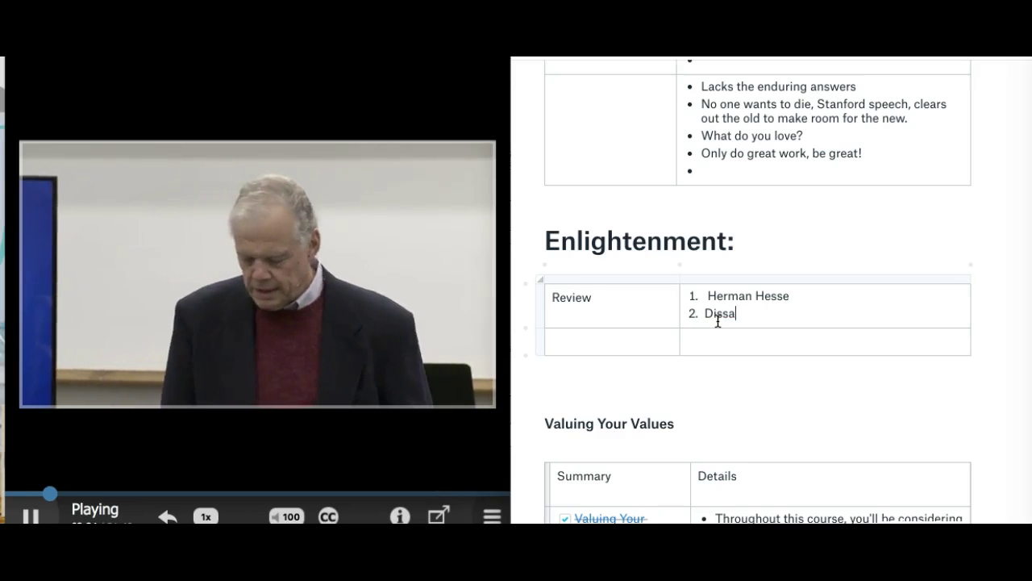
{"action": "type", "text": "tisfaction"}
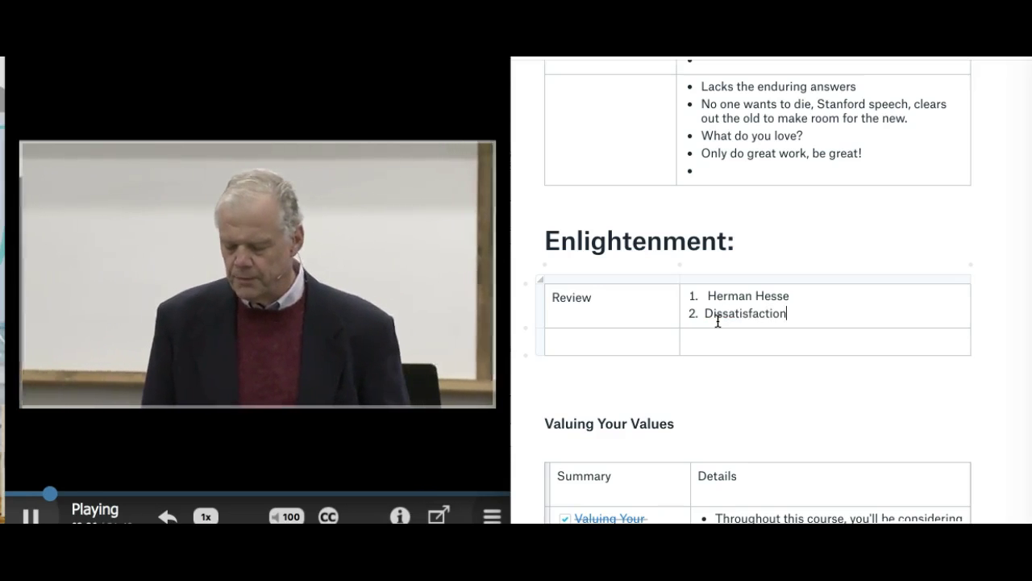
{"action": "key", "text": "Return"}
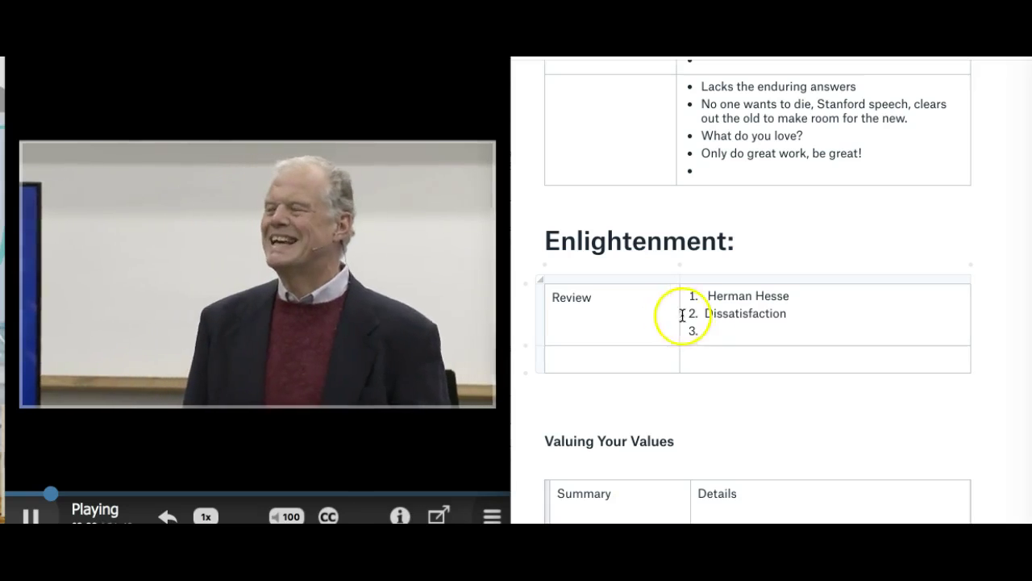
{"action": "left_click", "coordinate": [595, 306]}
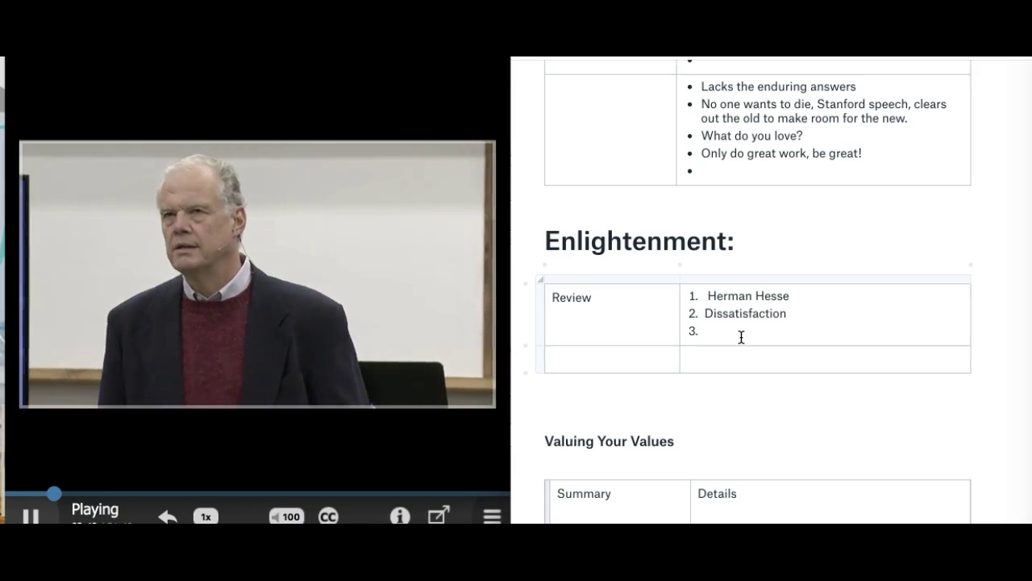
{"action": "scroll", "coordinate": [741, 337], "scroll_direction": "up", "scroll_amount": 1}
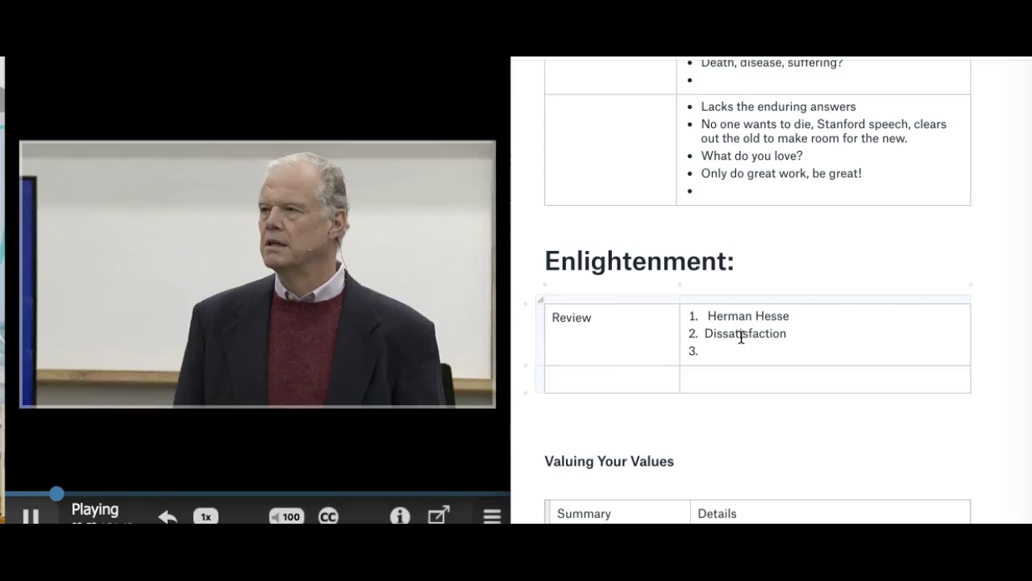
{"action": "key", "text": "XF86AudioRaiseVolume"}
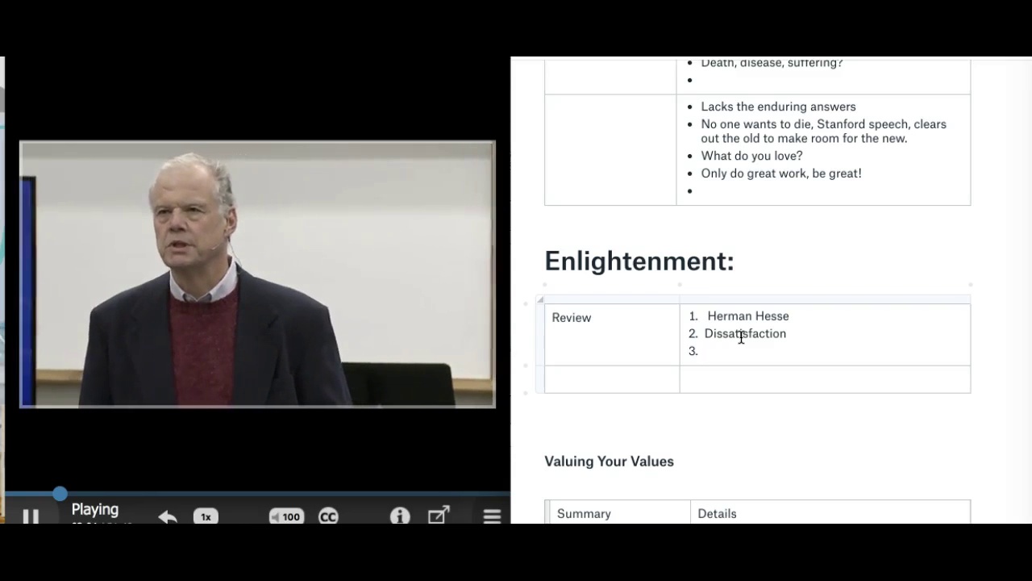
Bold the Review label and append ': Siddhartha German writer' to the Herman Hesse item.
{"action": "left_click", "coordinate": [738, 351]}
{"action": "left_click", "coordinate": [589, 317]}
{"action": "double_click", "coordinate": [563, 316]}
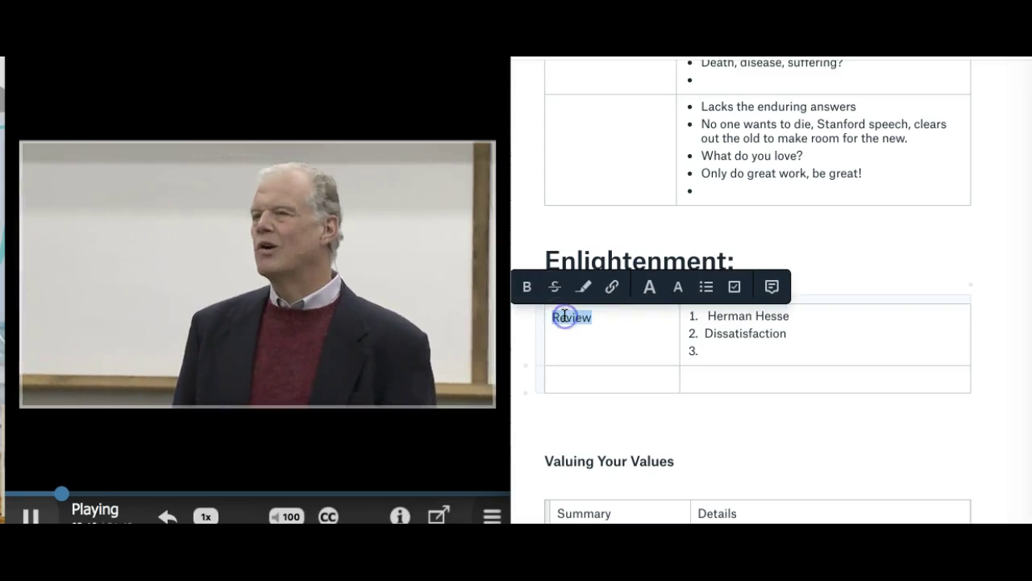
{"action": "key", "text": "ctrl+b"}
{"action": "left_click", "coordinate": [592, 378]}
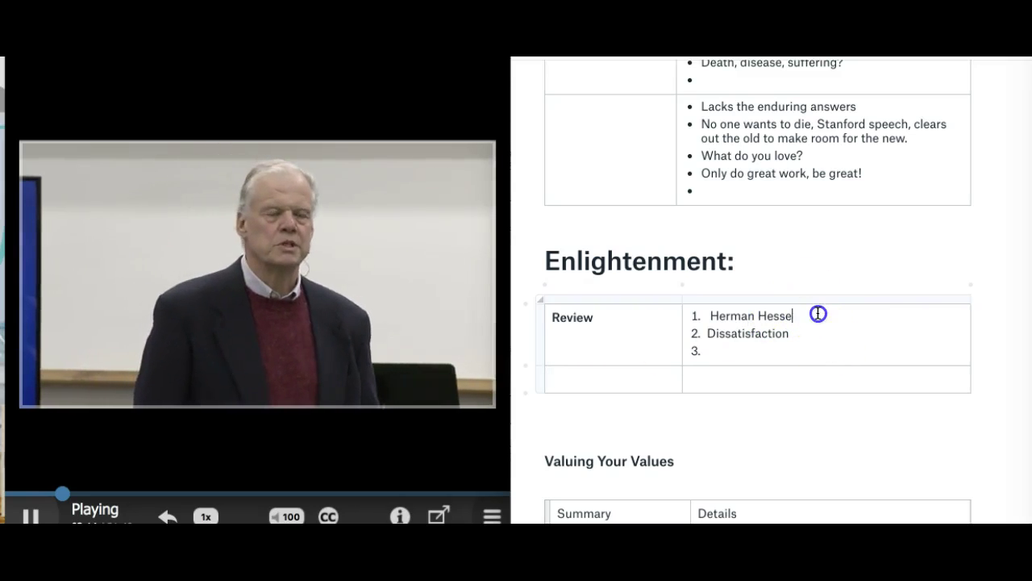
{"action": "type", "text": ":  "}
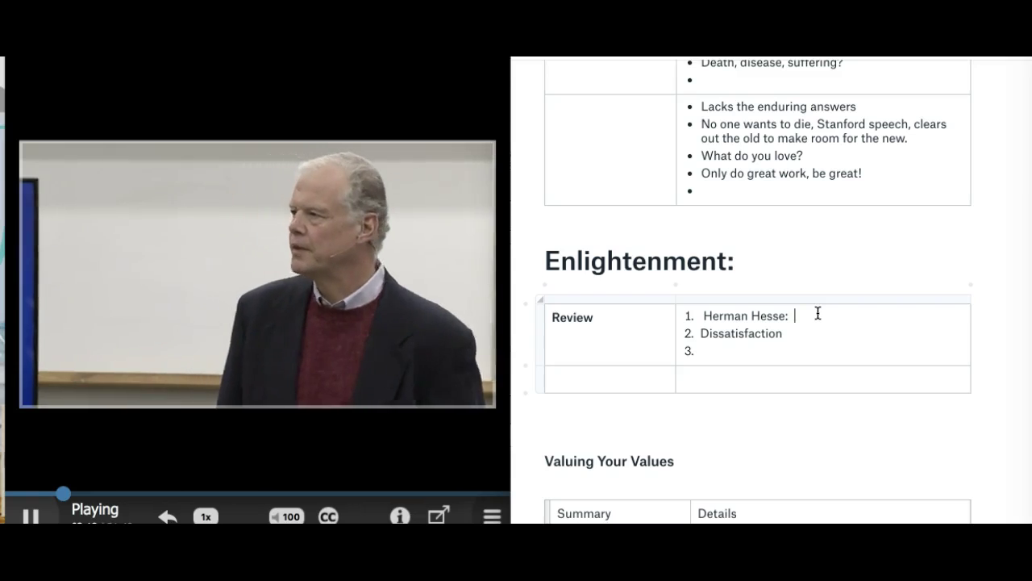
{"action": "type", "text": "Siddharth"}
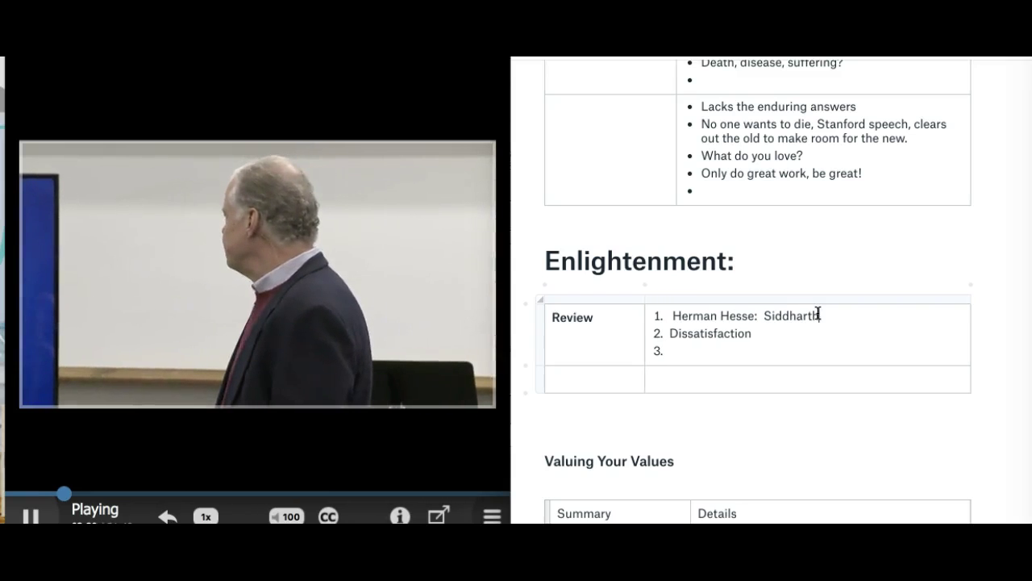
{"action": "type", "text": "a"}
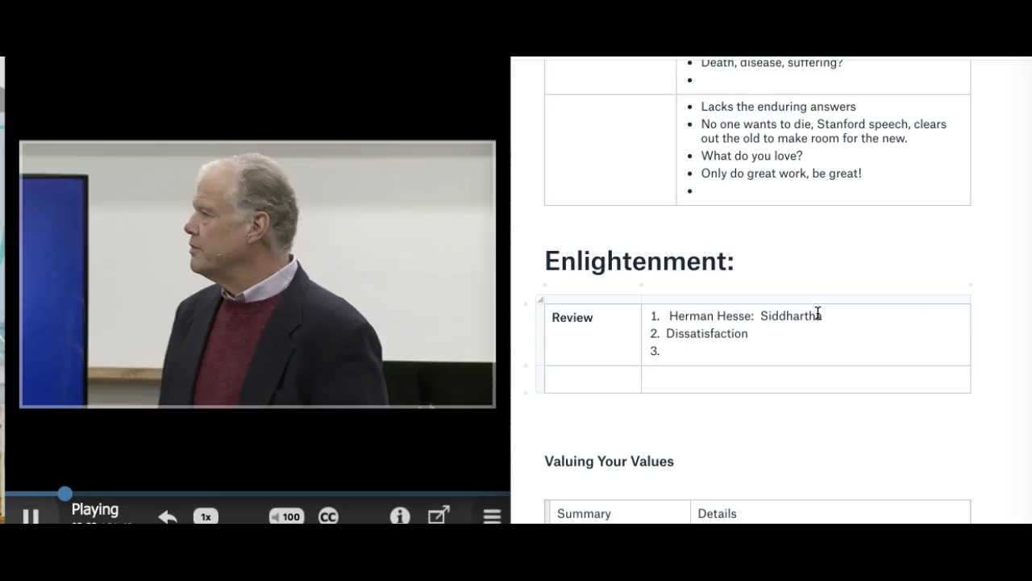
{"action": "type", "text": " Germa"}
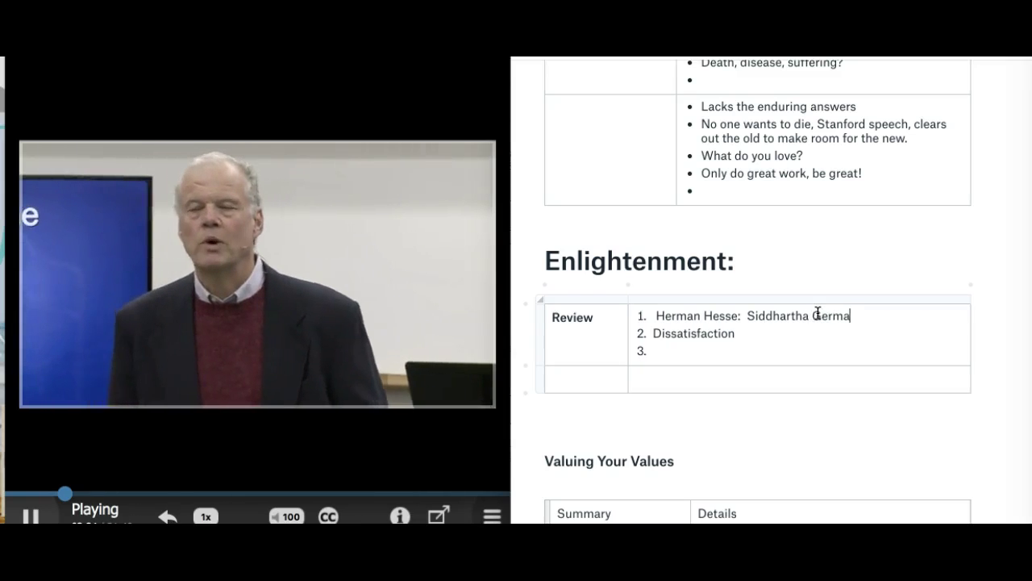
{"action": "type", "text": "n write"}
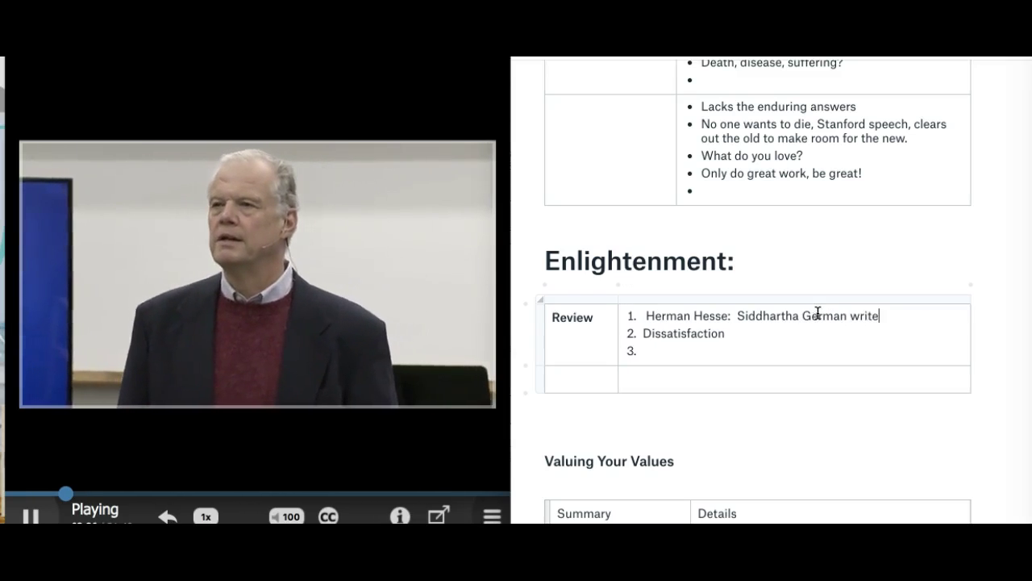
{"action": "type", "text": "r"}
{"action": "left_click", "coordinate": [664, 378]}
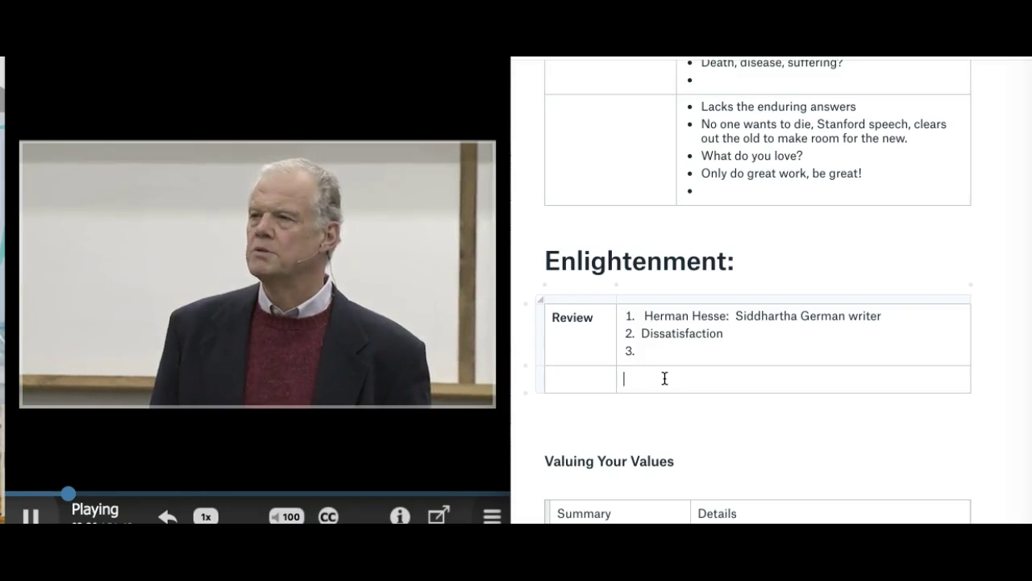
{"action": "left_click", "coordinate": [617, 381]}
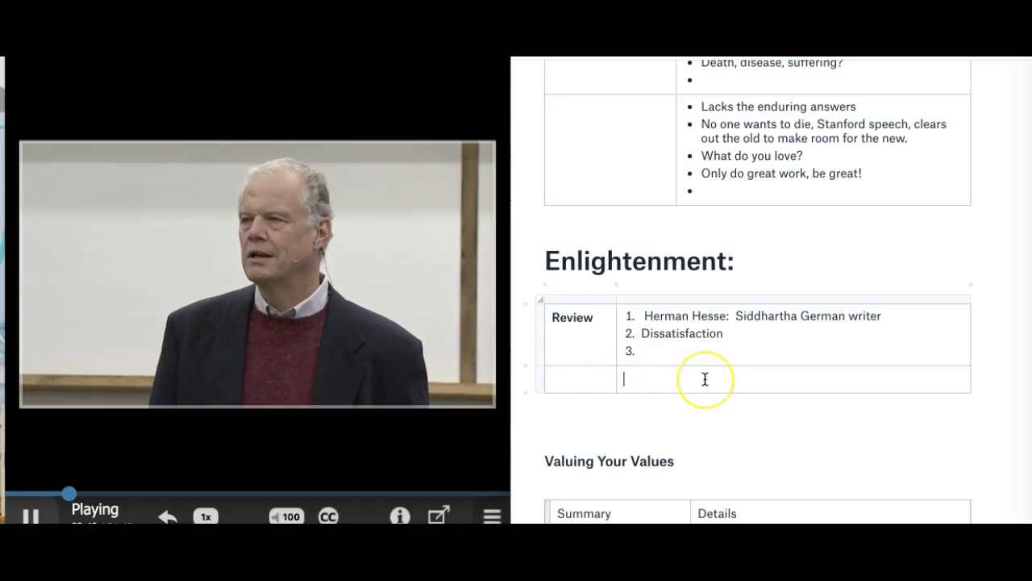
{"action": "scroll", "coordinate": [705, 379], "scroll_direction": "up", "scroll_amount": 1}
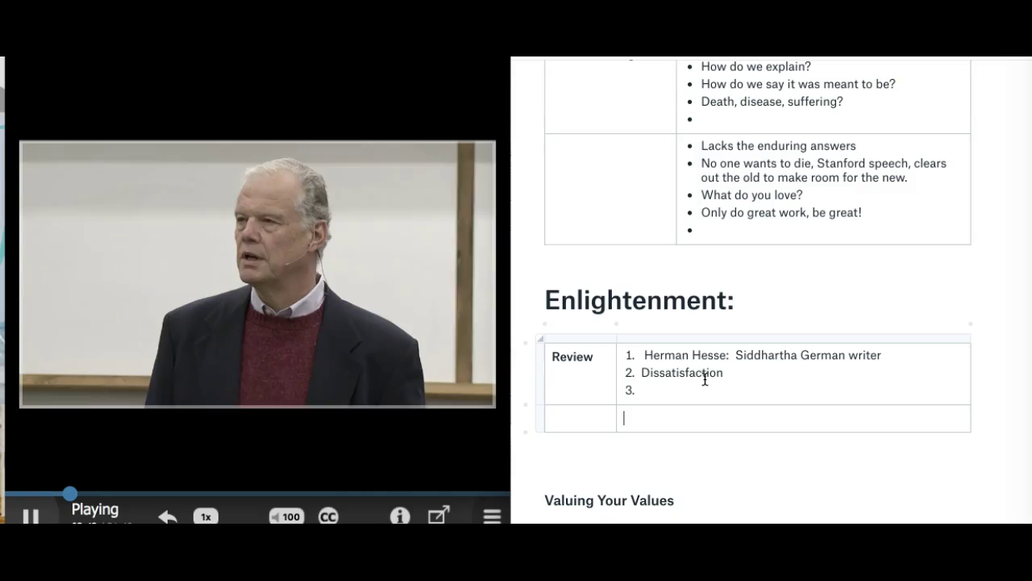
{"action": "scroll", "coordinate": [705, 379], "scroll_direction": "down", "scroll_amount": 1}
{"action": "scroll", "coordinate": [705, 379], "scroll_direction": "down", "scroll_amount": 1}
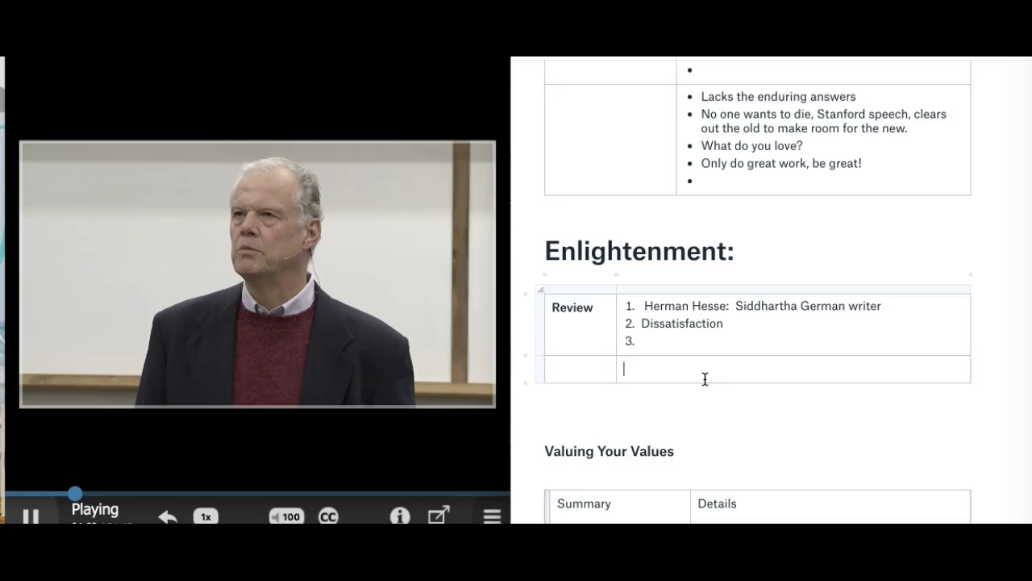
{"action": "scroll", "coordinate": [705, 379], "scroll_direction": "down", "scroll_amount": 2}
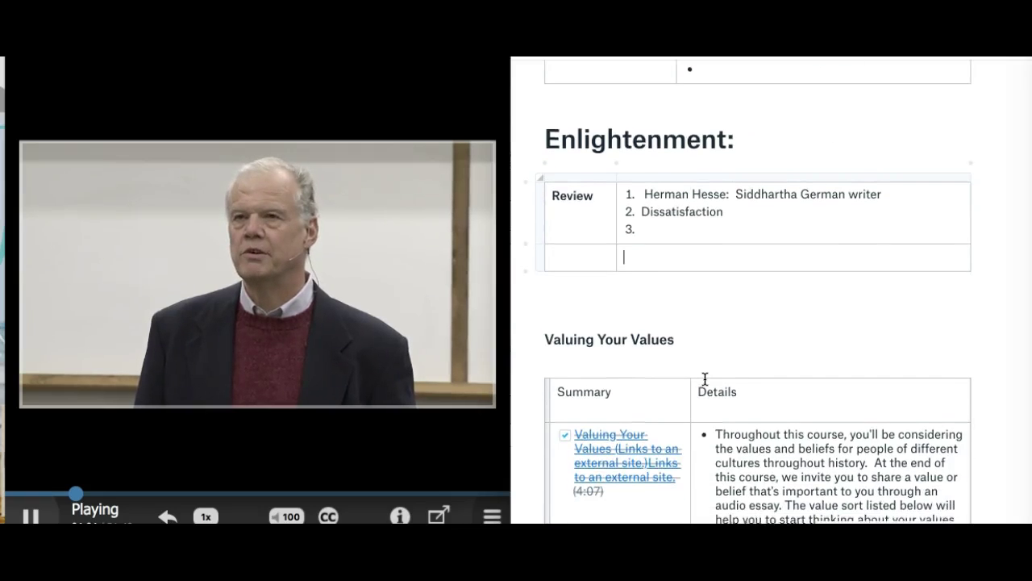
{"action": "scroll", "coordinate": [704, 379], "scroll_direction": "up", "scroll_amount": 3}
{"action": "left_click", "coordinate": [626, 401]}
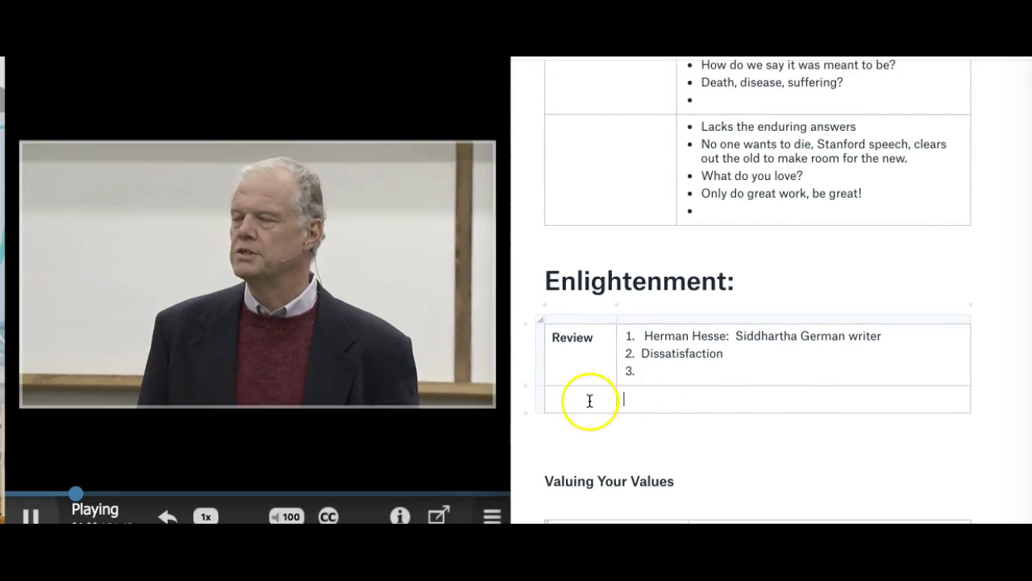
{"action": "left_click", "coordinate": [589, 398]}
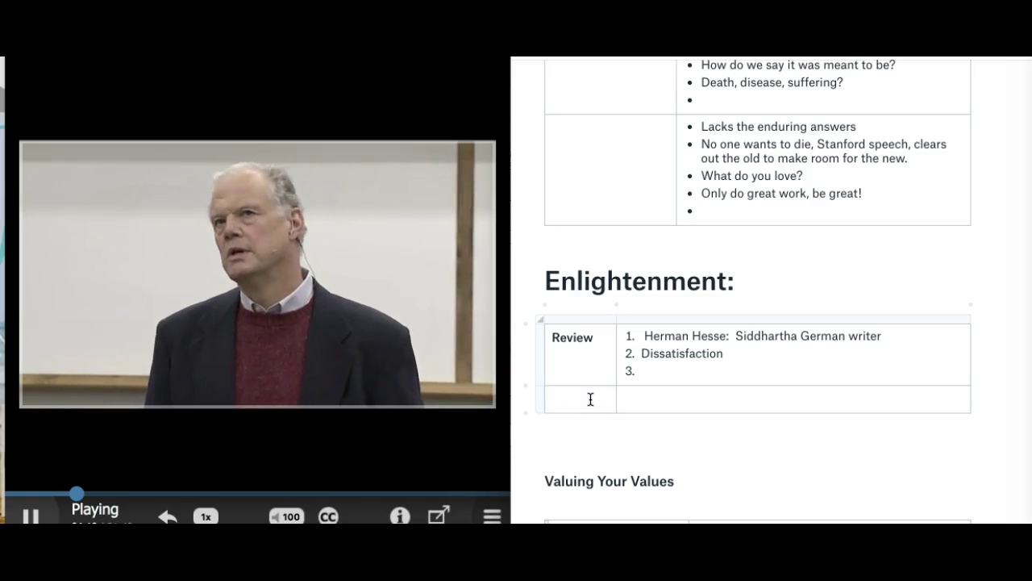
Type 'Religion:' as the third numbered item in the Review cell.
{"action": "left_click", "coordinate": [744, 357]}
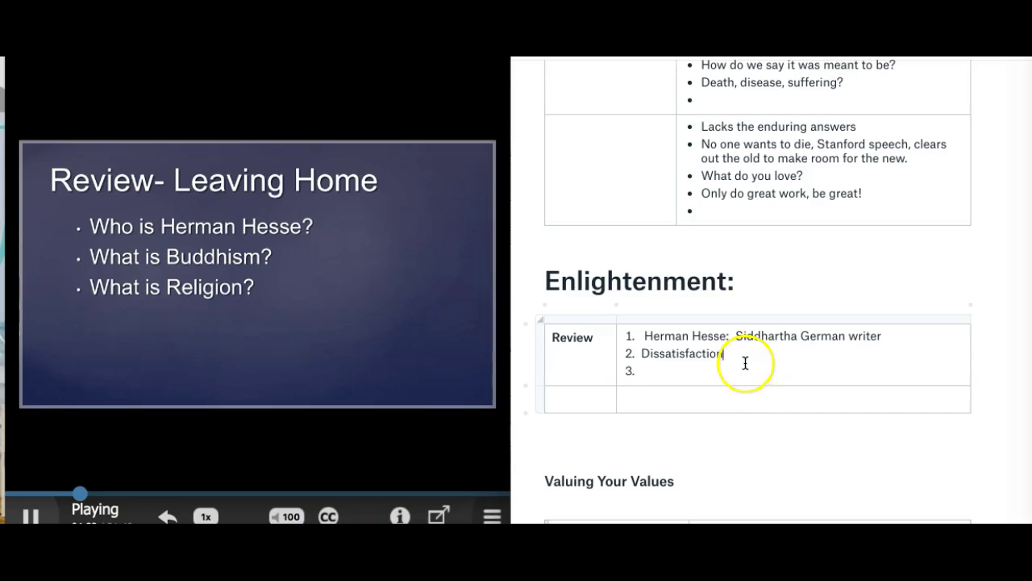
{"action": "left_click", "coordinate": [597, 398]}
{"action": "left_click", "coordinate": [659, 374]}
{"action": "type", "text": "Religion:"}
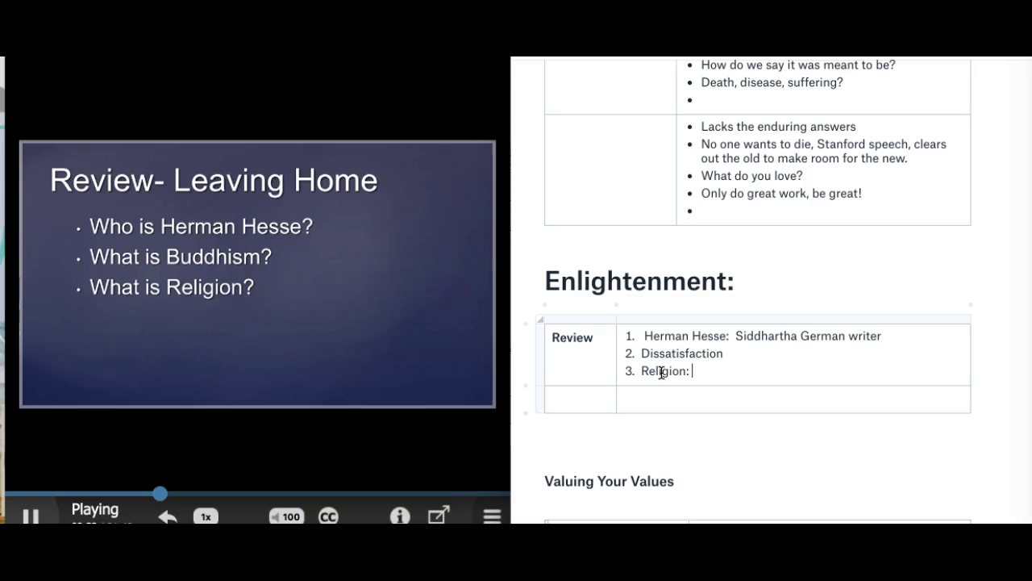
Continue the Religion note with 'I was in the zone, beach, baskets, sacred, holy,'.
{"action": "type", "text": "I was in the zone"}
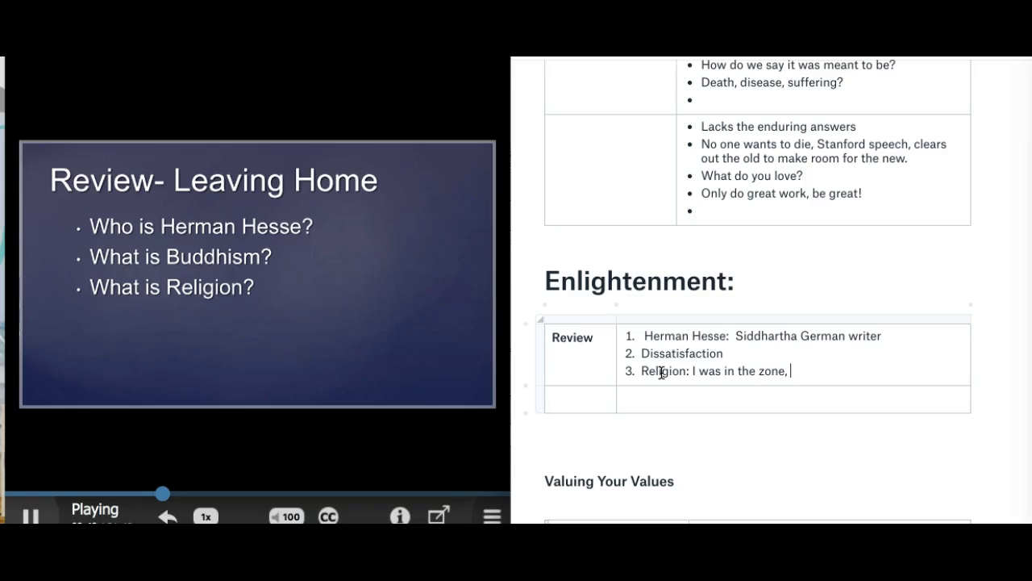
{"action": "type", "text": ", beach, baskets, sa"}
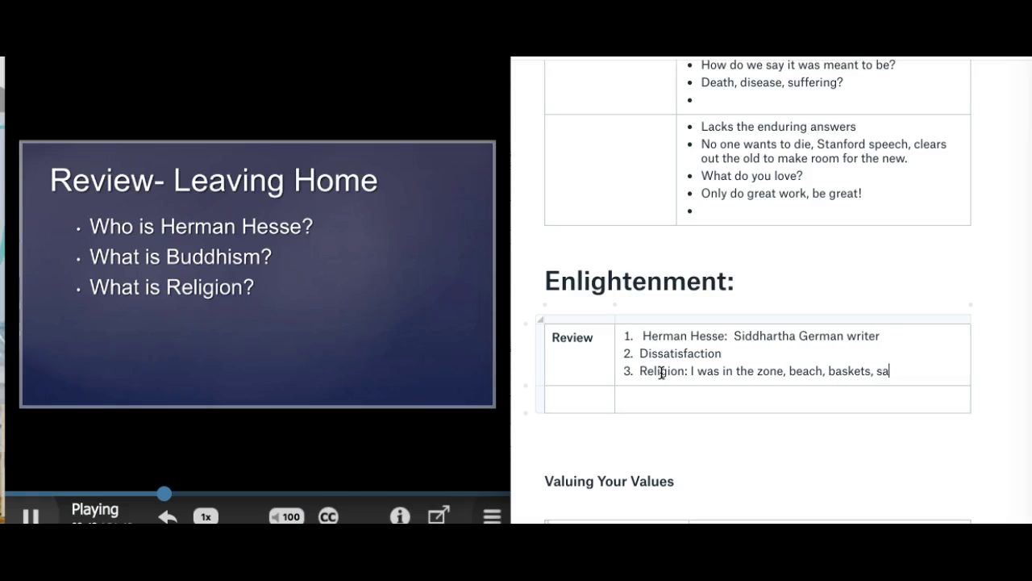
{"action": "type", "text": "cred, hol"}
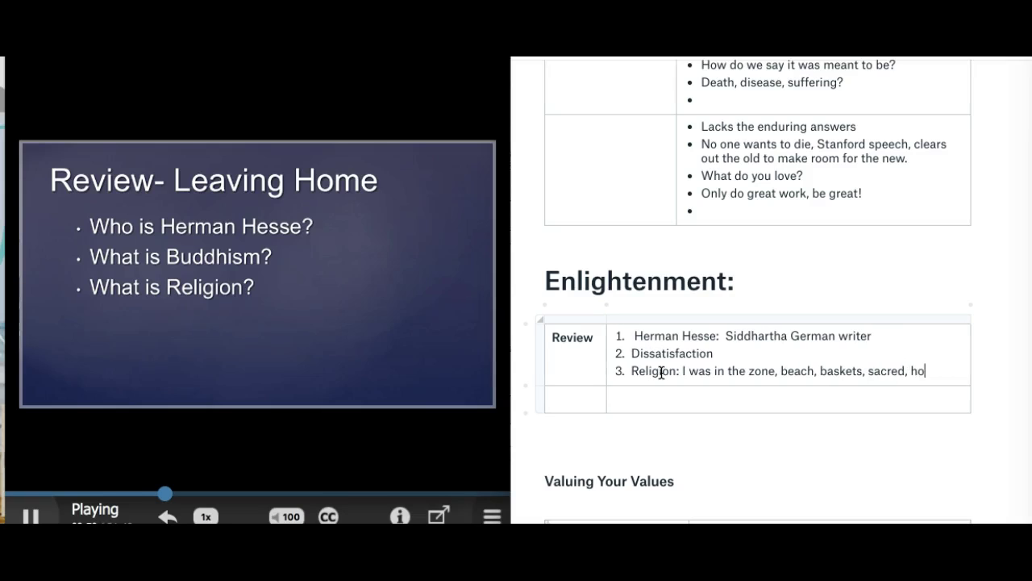
{"action": "type", "text": "y,"}
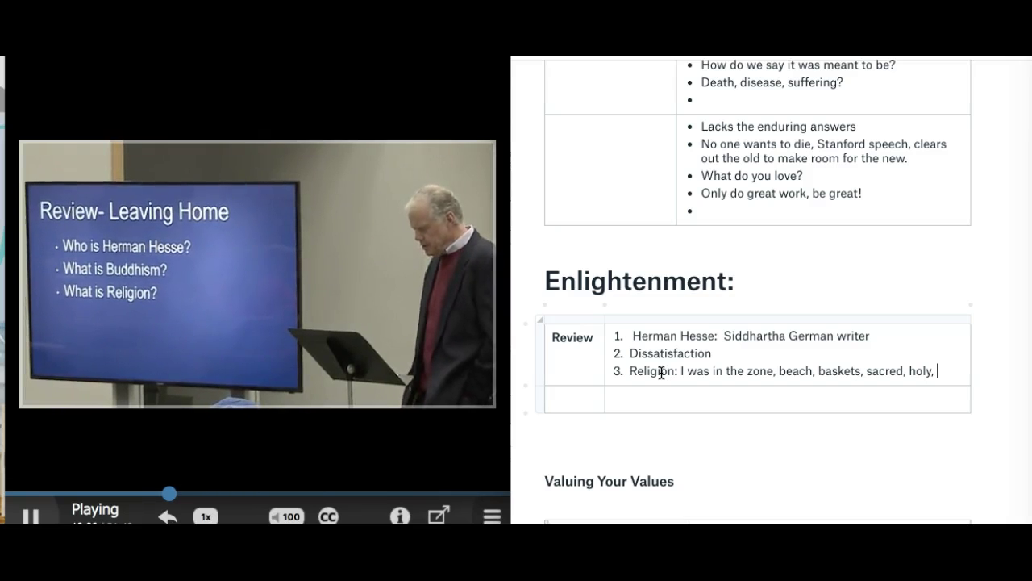
Add 'Spiritual Journey' as the fourth item and start an empty fifth item.
{"action": "key", "text": "Return"}
{"action": "type", "text": "Sp"}
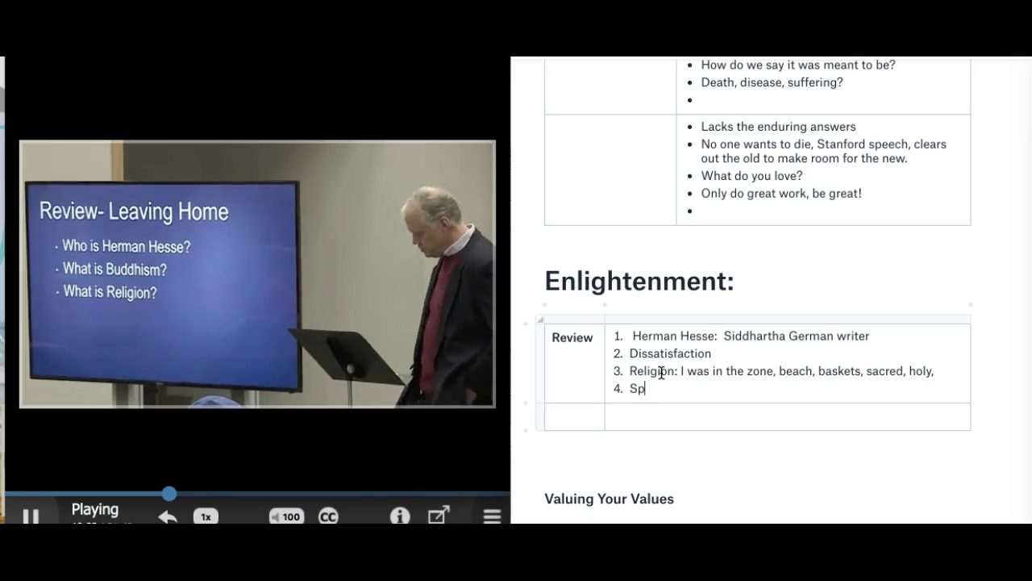
{"action": "type", "text": "iritual Jo"}
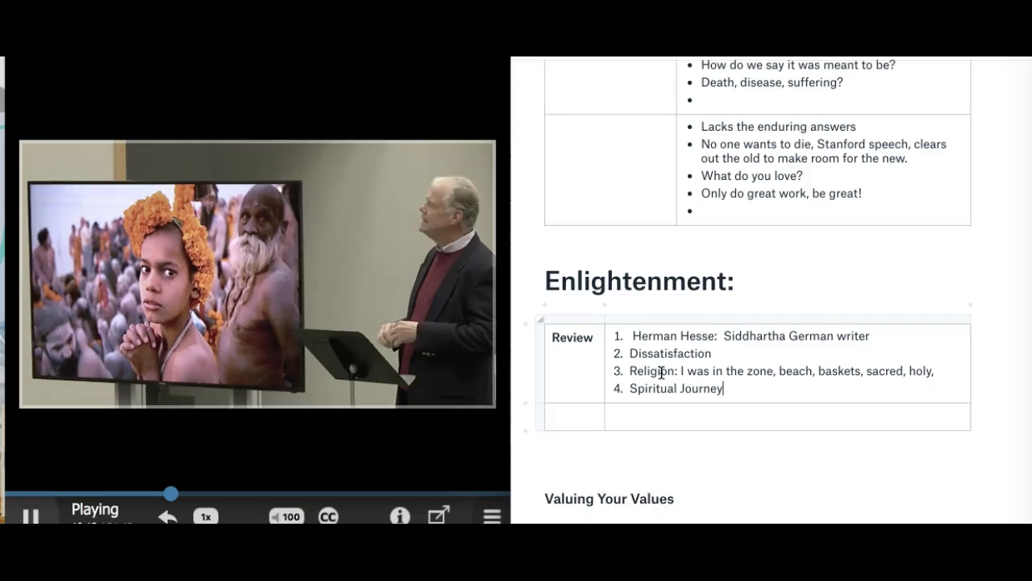
{"action": "type", "text": "urney"}
{"action": "key", "text": "Return"}
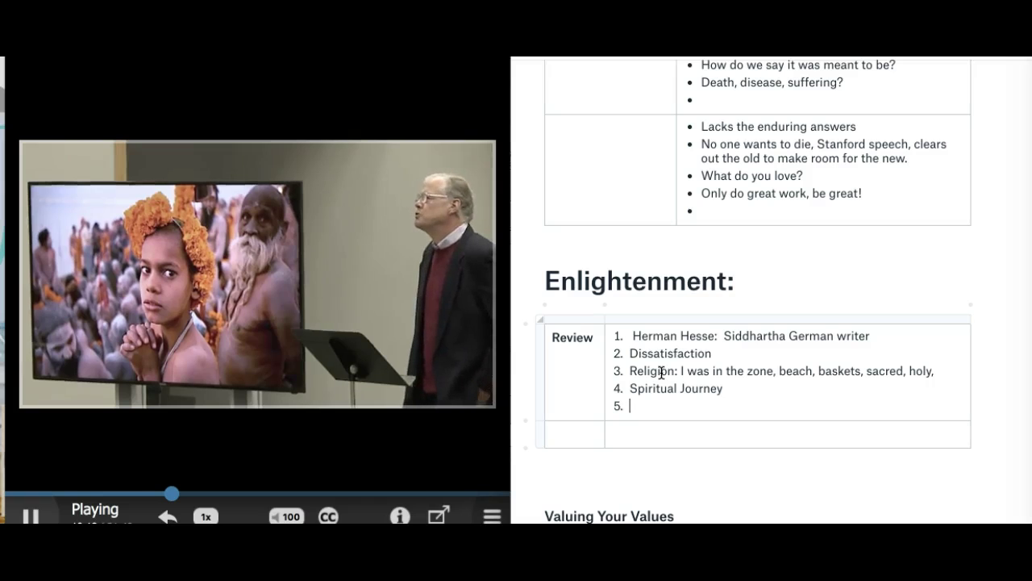
After 'leaves Govinda behind.', add 'The answers that he has been given, he needs to live himself.'.
{"action": "scroll", "coordinate": [729, 388], "scroll_direction": "down", "scroll_amount": 15}
{"action": "scroll", "coordinate": [728, 388], "scroll_direction": "down", "scroll_amount": 5}
{"action": "scroll", "coordinate": [728, 388], "scroll_direction": "up", "scroll_amount": 2}
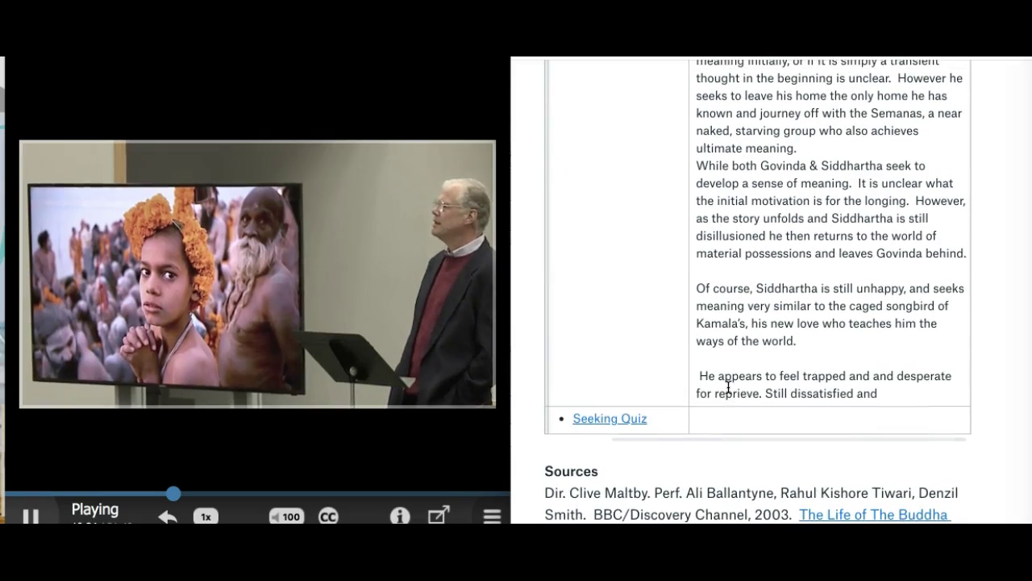
{"action": "left_click", "coordinate": [919, 275]}
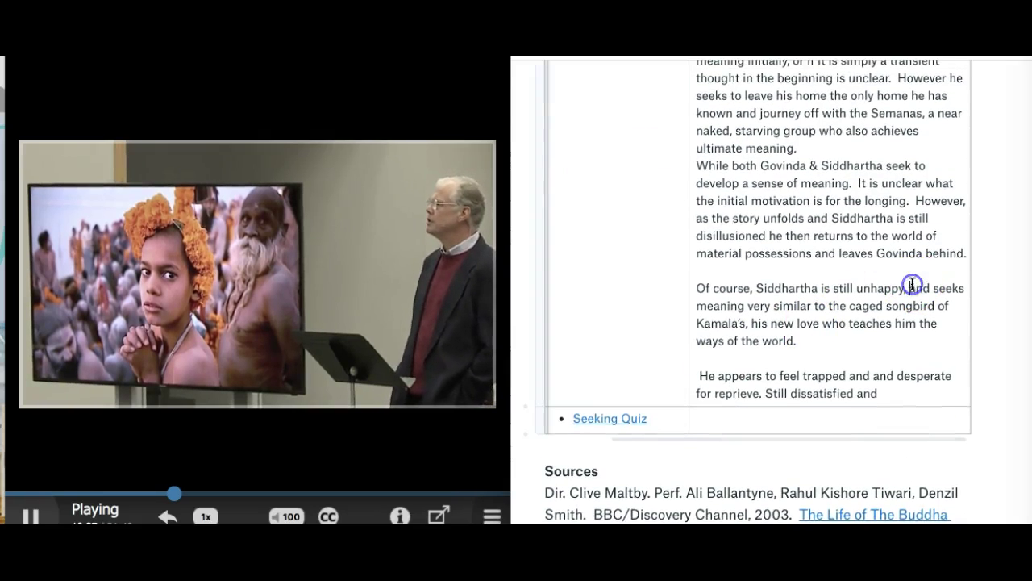
{"action": "left_click", "coordinate": [967, 252]}
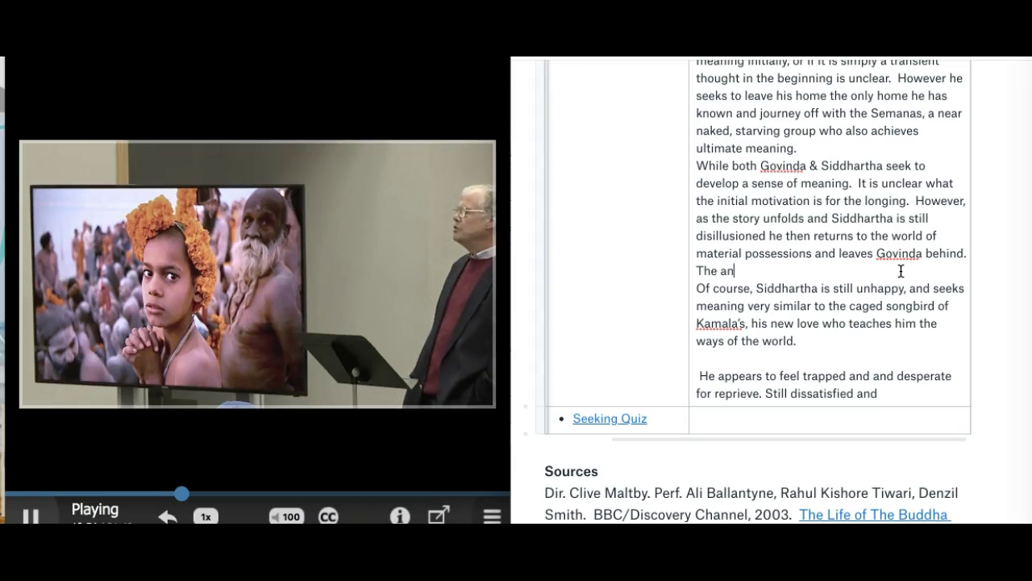
{"action": "type", "text": "rs "}
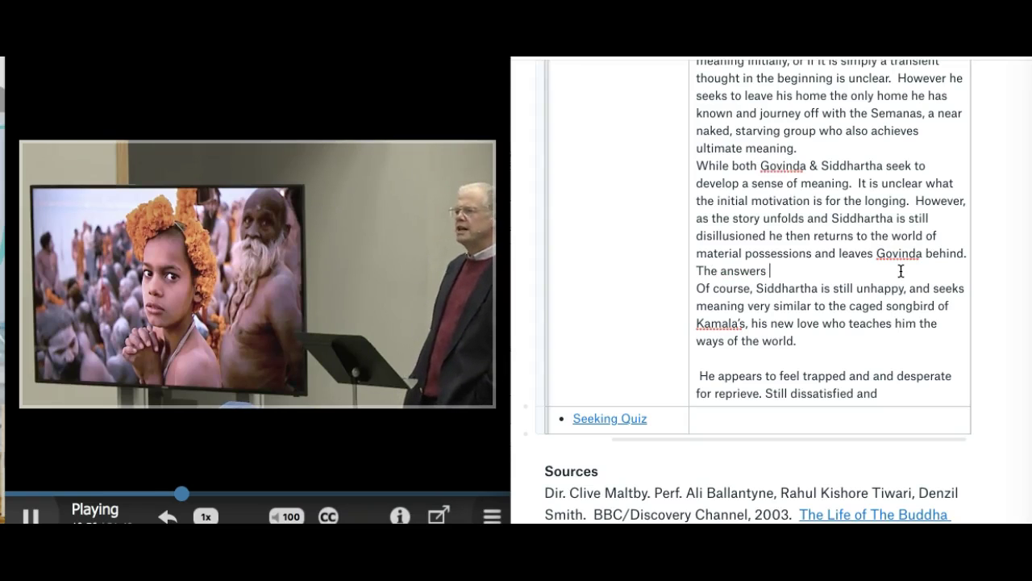
{"action": "type", "text": "that he h"}
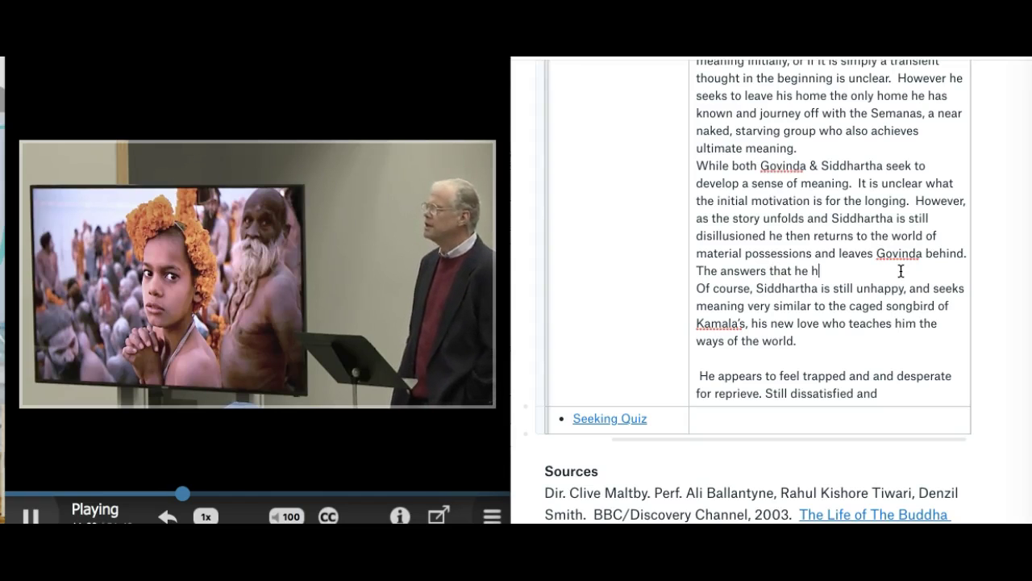
{"action": "key", "text": "BackSpace"}
{"action": "key", "text": "BackSpace"}
{"action": "key", "text": "BackSpace"}
{"action": "type", "text": "been given, he "}
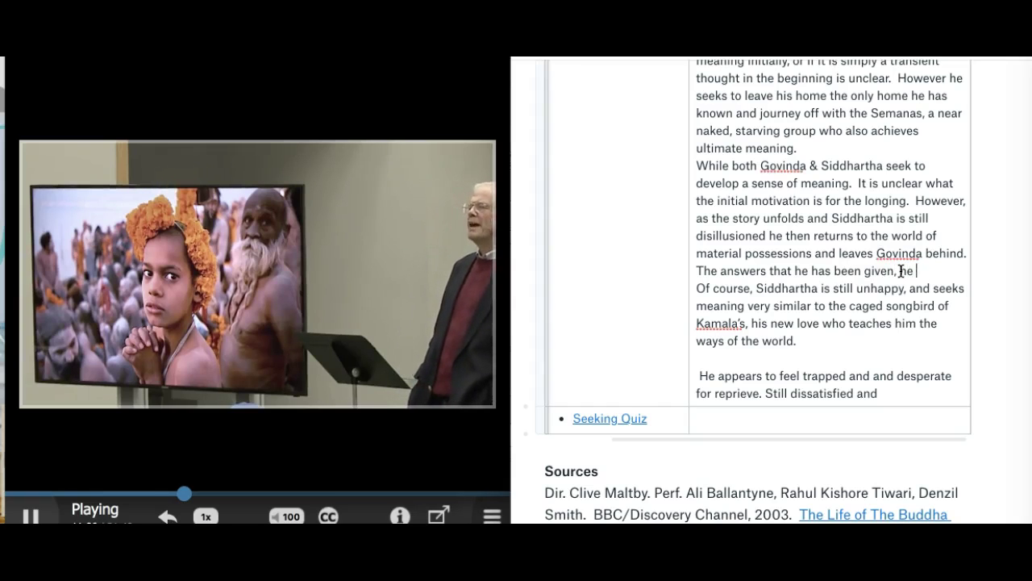
{"action": "type", "text": "needs to"}
{"action": "key", "text": "Return"}
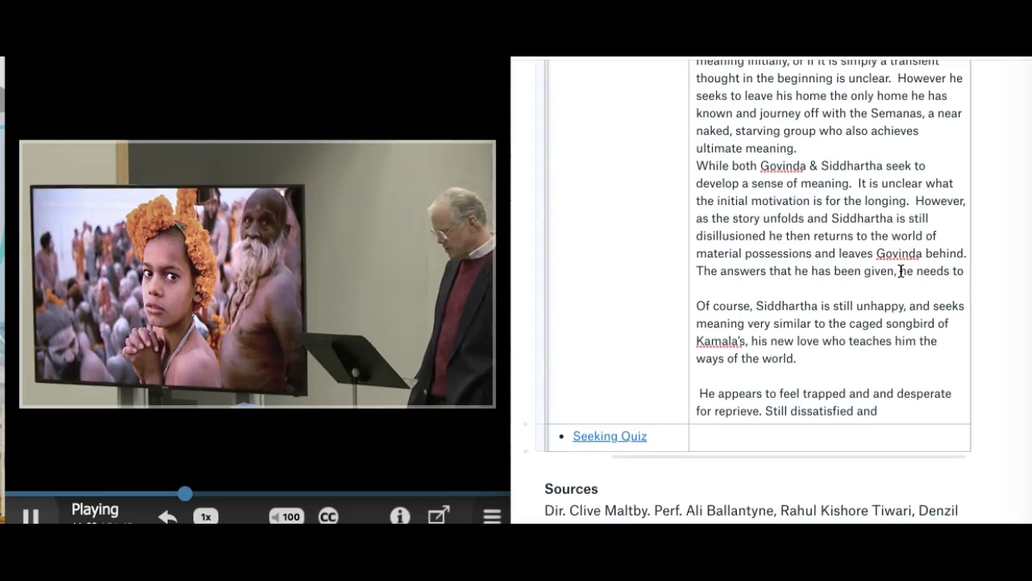
{"action": "type", "text": "live him"}
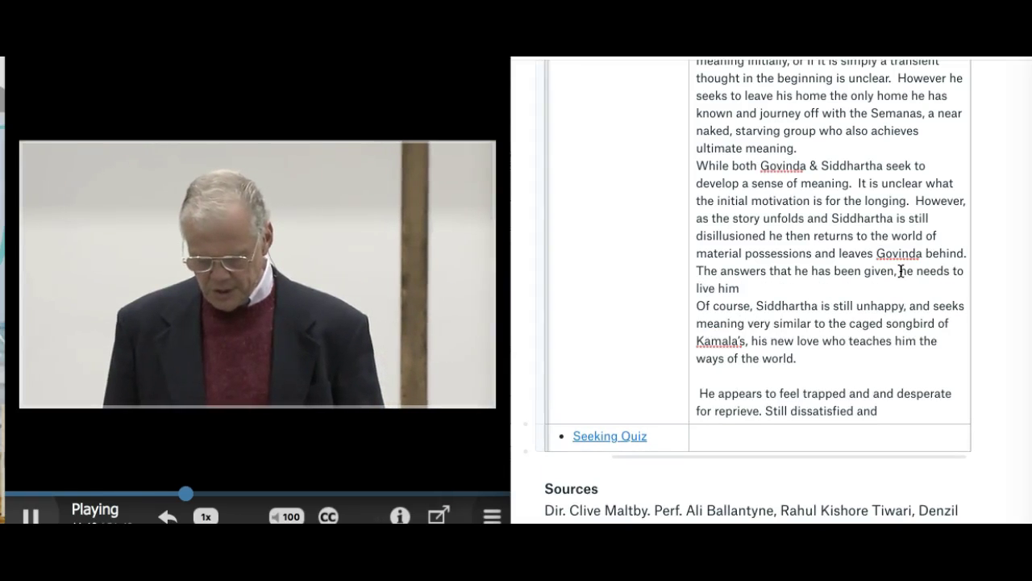
{"action": "type", "text": "self."}
{"action": "key", "text": "Return"}
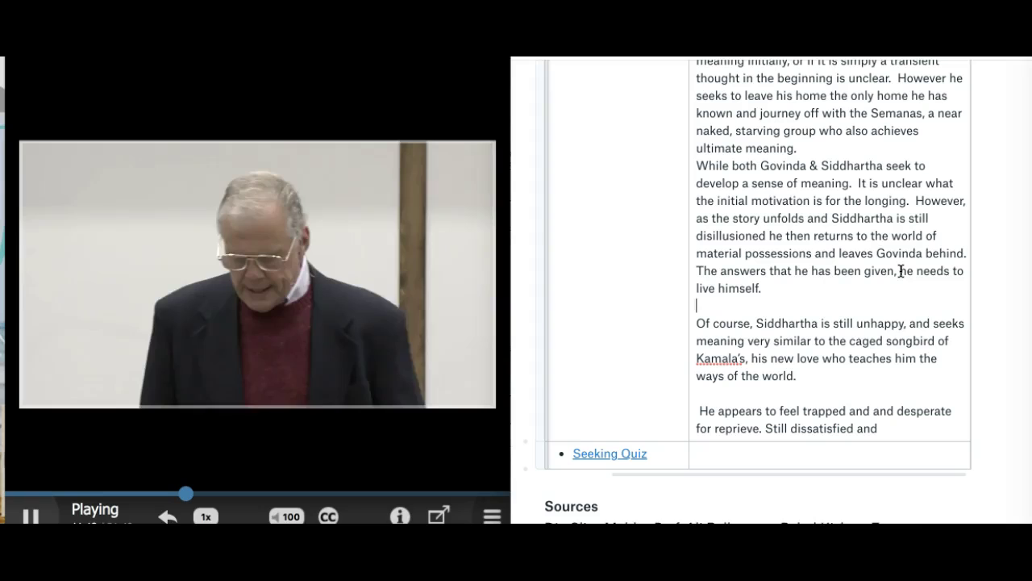
{"action": "left_click", "coordinate": [795, 312]}
{"action": "left_click", "coordinate": [770, 289]}
{"action": "scroll", "coordinate": [770, 289], "scroll_direction": "down", "scroll_amount": 1}
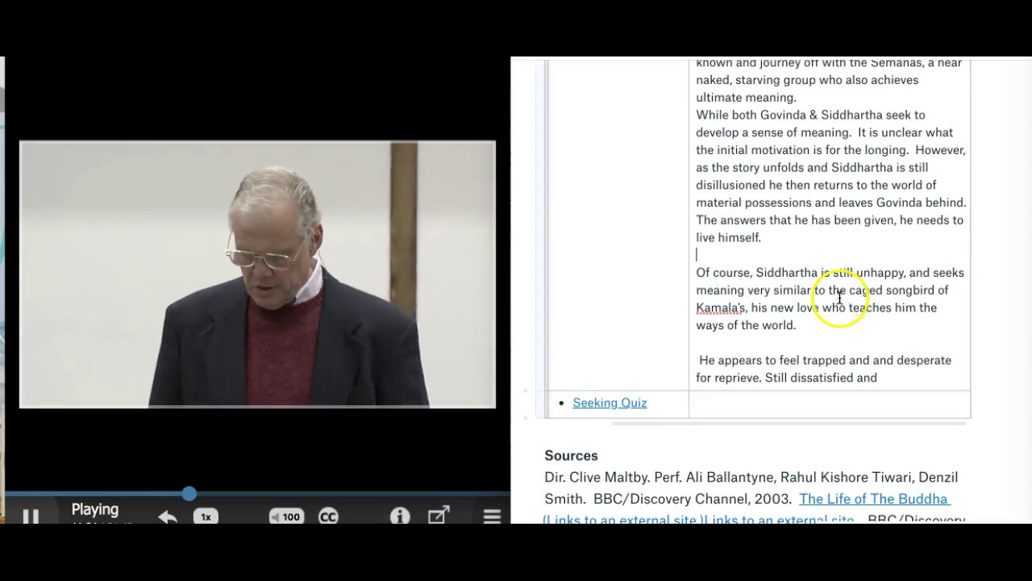
{"action": "left_click", "coordinate": [826, 326]}
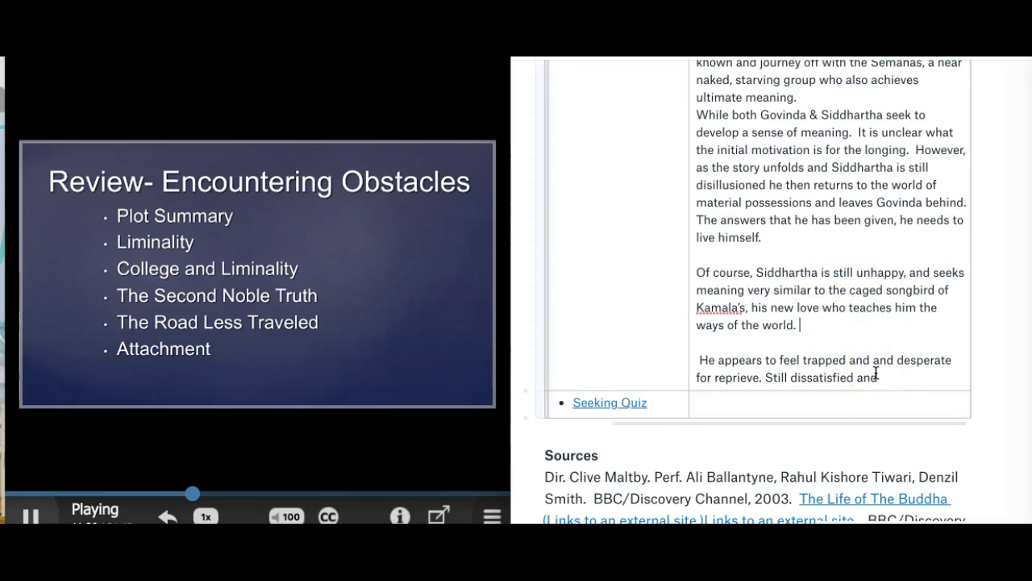
{"action": "scroll", "coordinate": [786, 395], "scroll_direction": "up", "scroll_amount": 3}
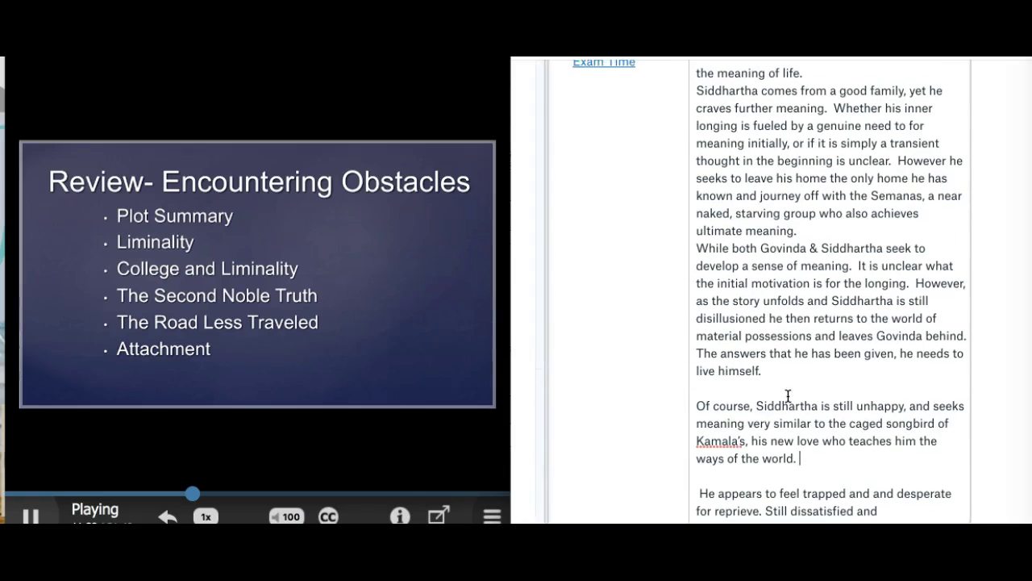
{"action": "left_click", "coordinate": [776, 370]}
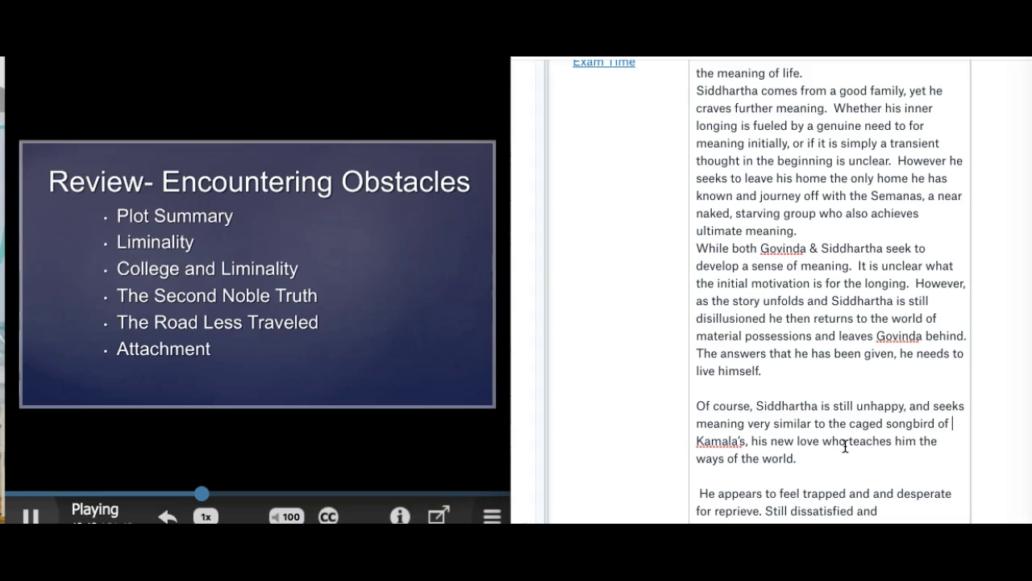
{"action": "scroll", "coordinate": [845, 446], "scroll_direction": "down", "scroll_amount": 3}
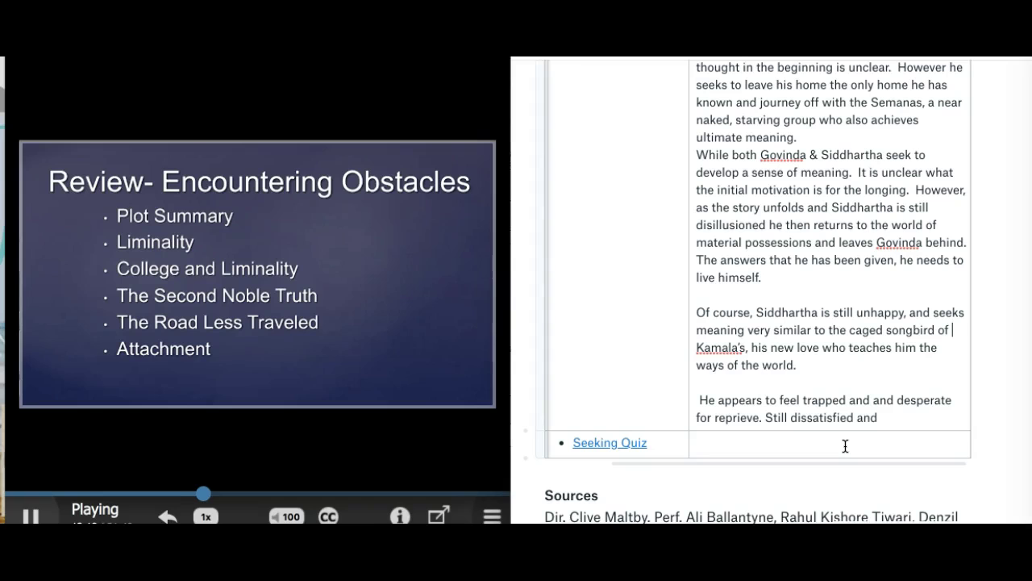
{"action": "scroll", "coordinate": [846, 446], "scroll_direction": "down", "scroll_amount": 4}
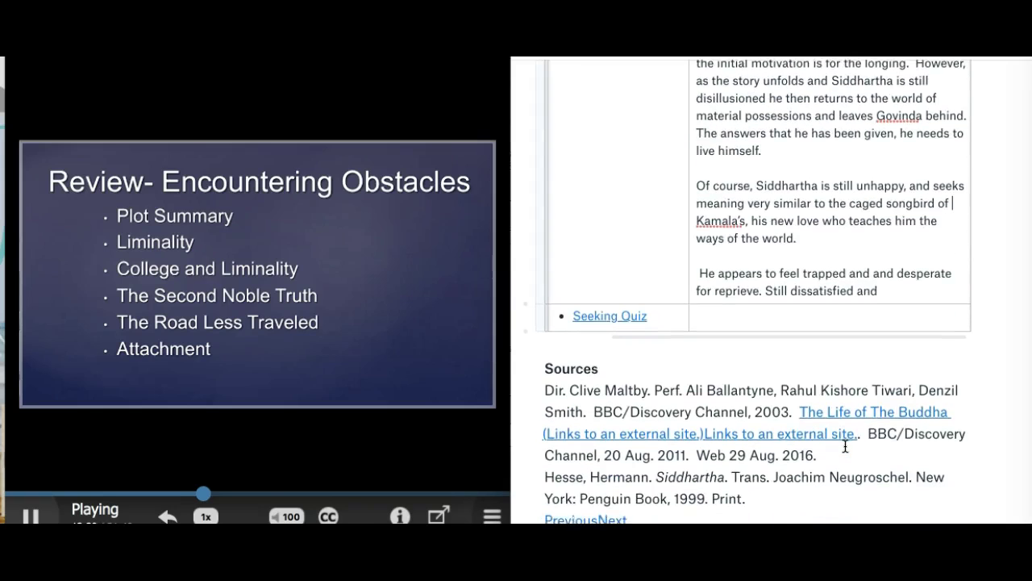
{"action": "scroll", "coordinate": [845, 446], "scroll_direction": "up", "scroll_amount": 3}
{"action": "left_click", "coordinate": [791, 416]}
After 'Still dissatisfied and', write that Siddartha has the 2nd Noble Truth of seeking meaning, the path becoming his suffering.
{"action": "left_click", "coordinate": [895, 392]}
{"action": "key", "text": "Return"}
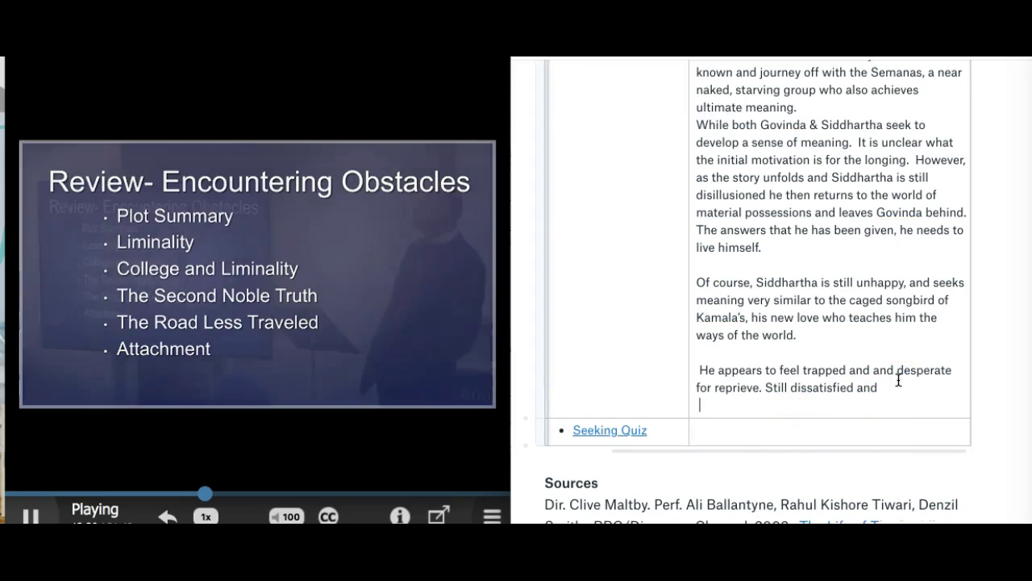
{"action": "type", "text": "The"}
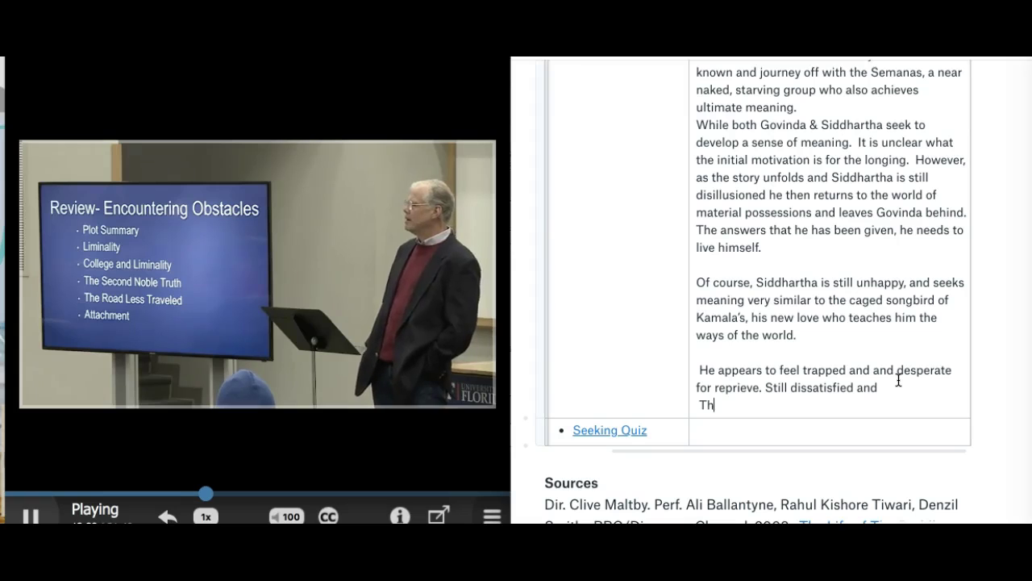
{"action": "key", "text": "BackSpace"}
{"action": "key", "text": "BackSpace"}
{"action": "key", "text": "BackSpace"}
{"action": "type", "text": "The secon"}
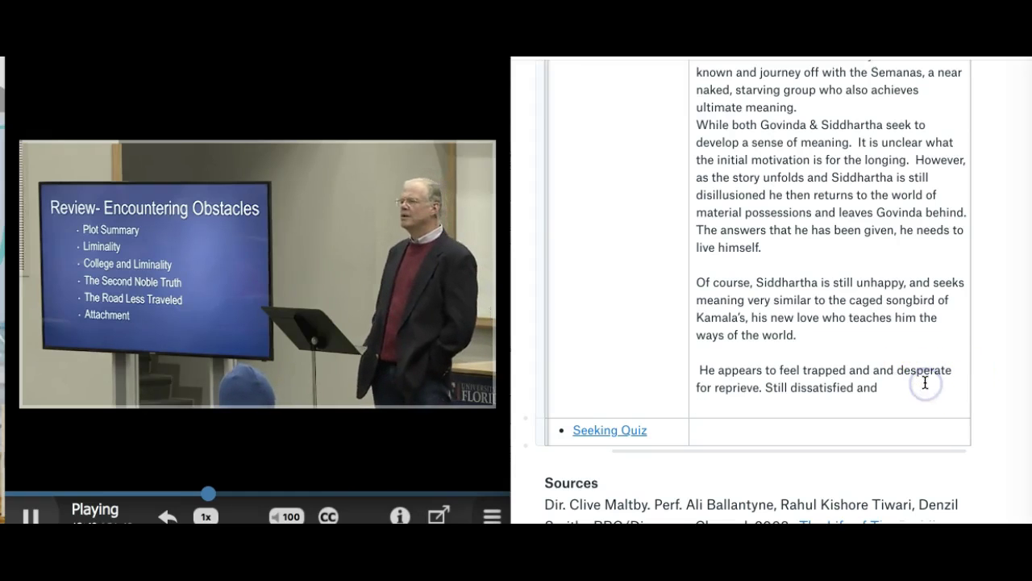
{"action": "left_click", "coordinate": [925, 382]}
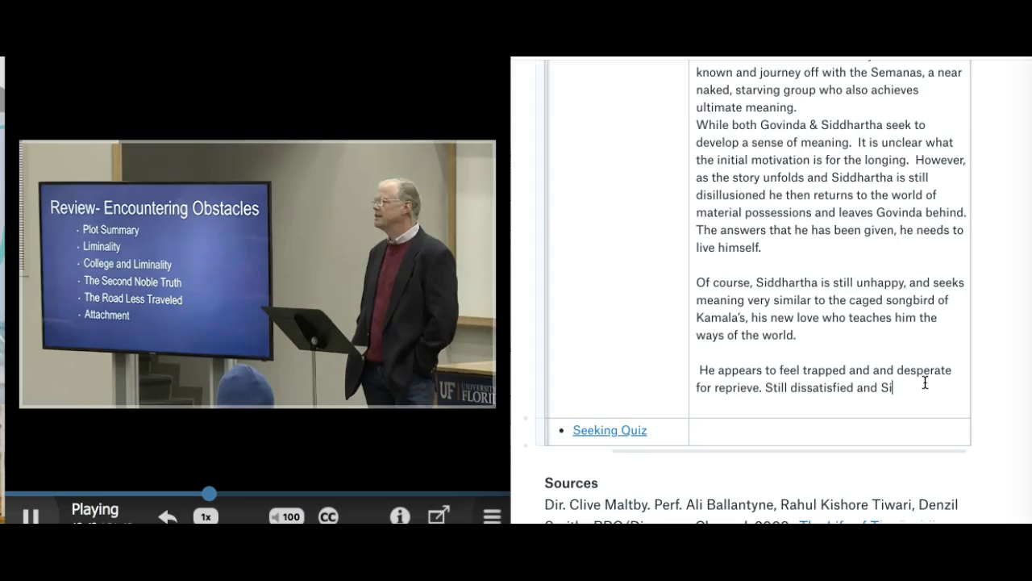
{"action": "type", "text": "Siddartha has the Noble"}
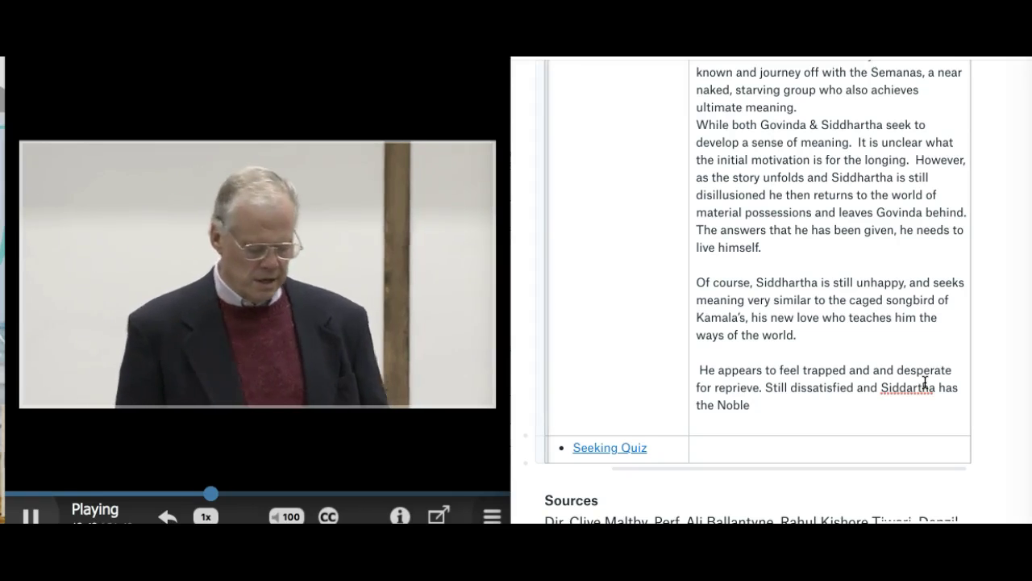
{"action": "key", "text": "BackSpace"}
{"action": "key", "text": "BackSpace"}
{"action": "key", "text": "BackSpace"}
{"action": "key", "text": "BackSpace"}
{"action": "key", "text": "BackSpace"}
{"action": "key", "text": "BackSpace"}
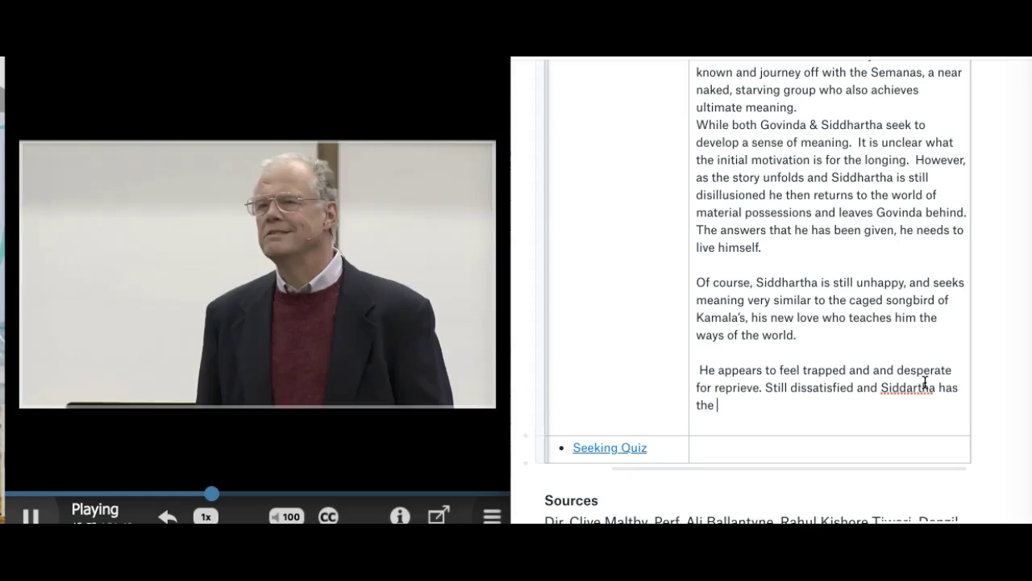
{"action": "type", "text": "2nd Nobl"}
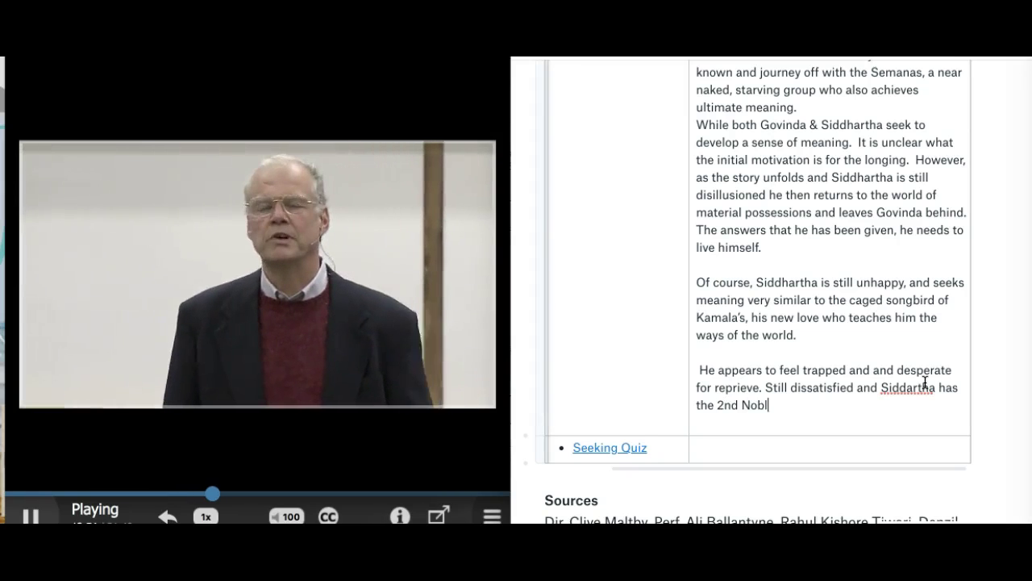
{"action": "type", "text": "e Truth of the"}
{"action": "key", "text": "BackSpace"}
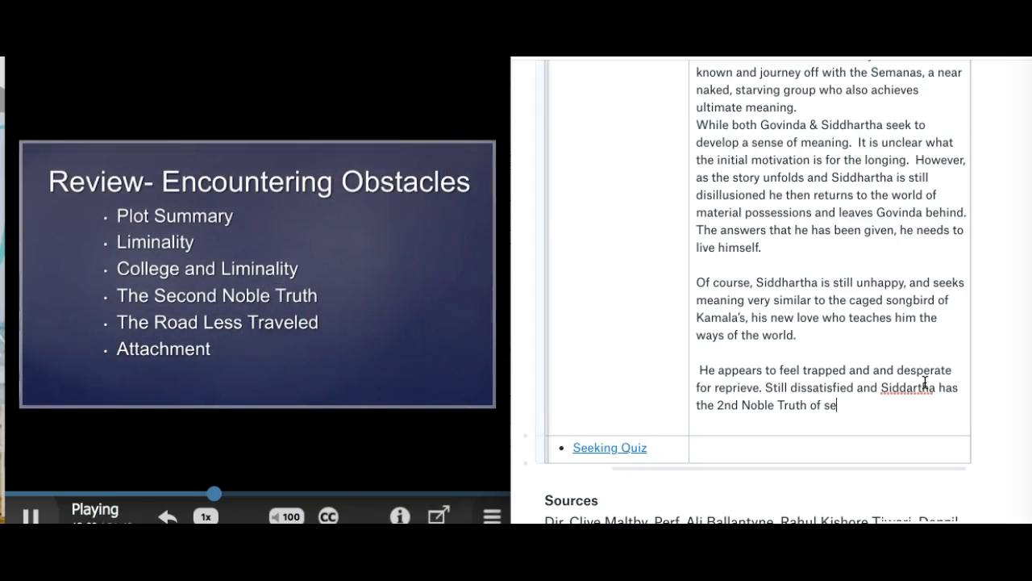
{"action": "type", "text": "mea"}
{"action": "type", "text": "ning.  The "}
{"action": "type", "text": "path itself"}
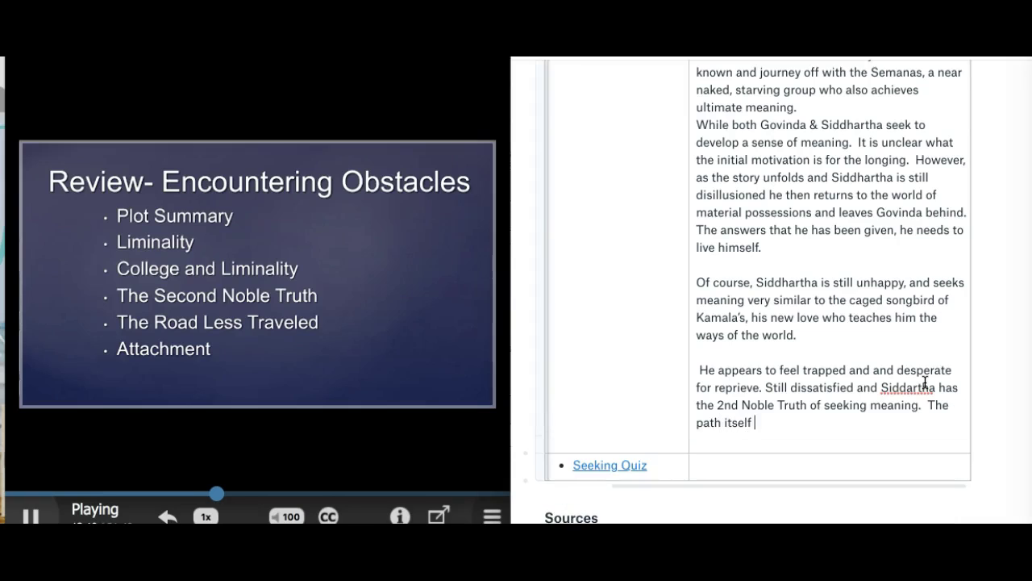
{"action": "type", "text": " becomes with"}
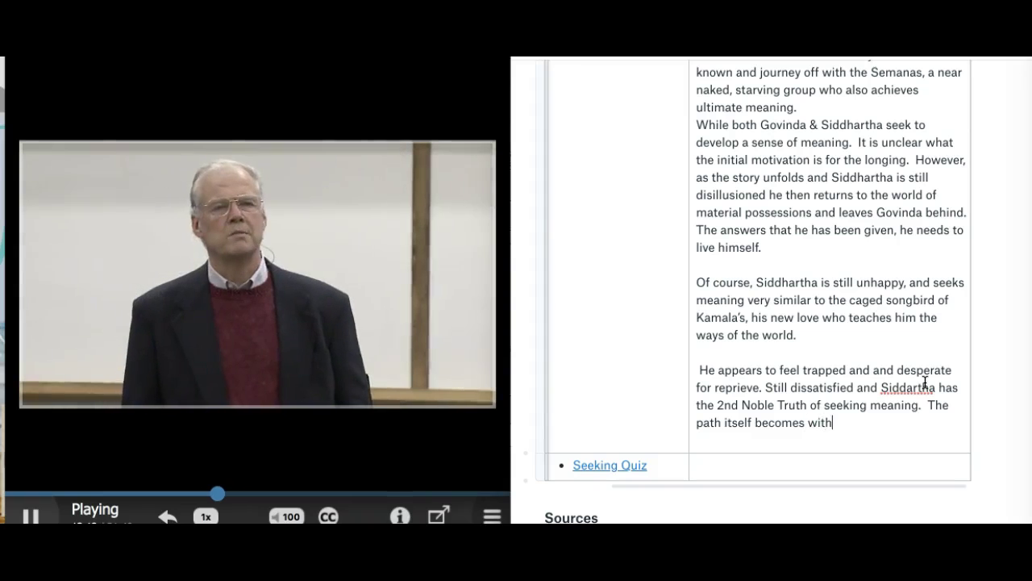
{"action": "key", "text": "BackSpace"}
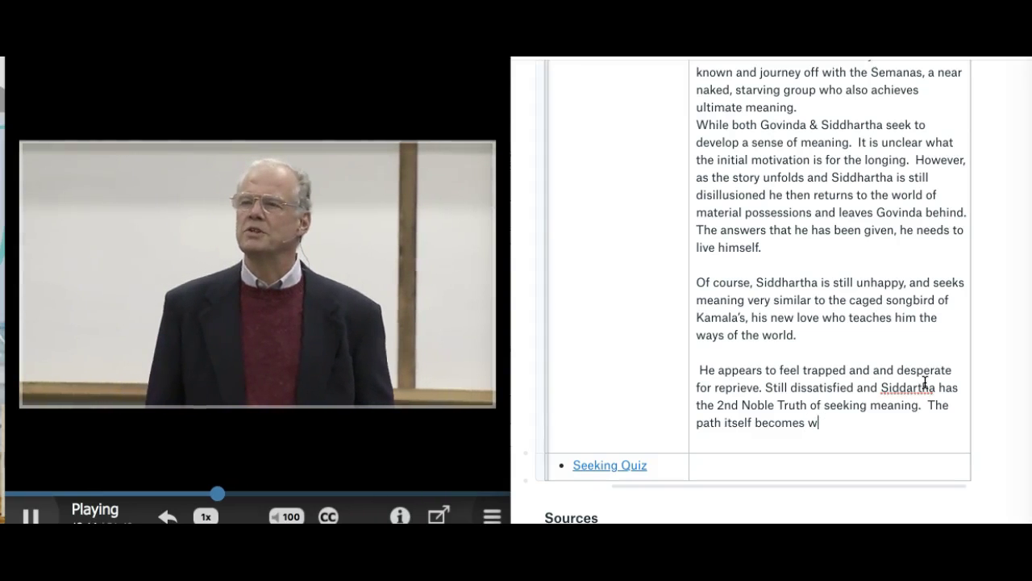
{"action": "type", "text": "his "}
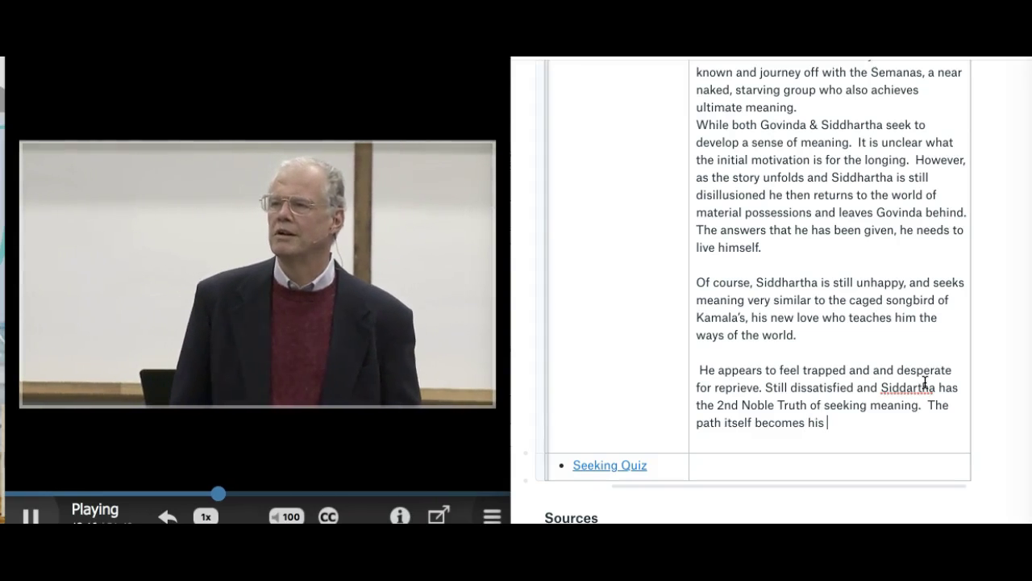
{"action": "type", "text": "suffering."}
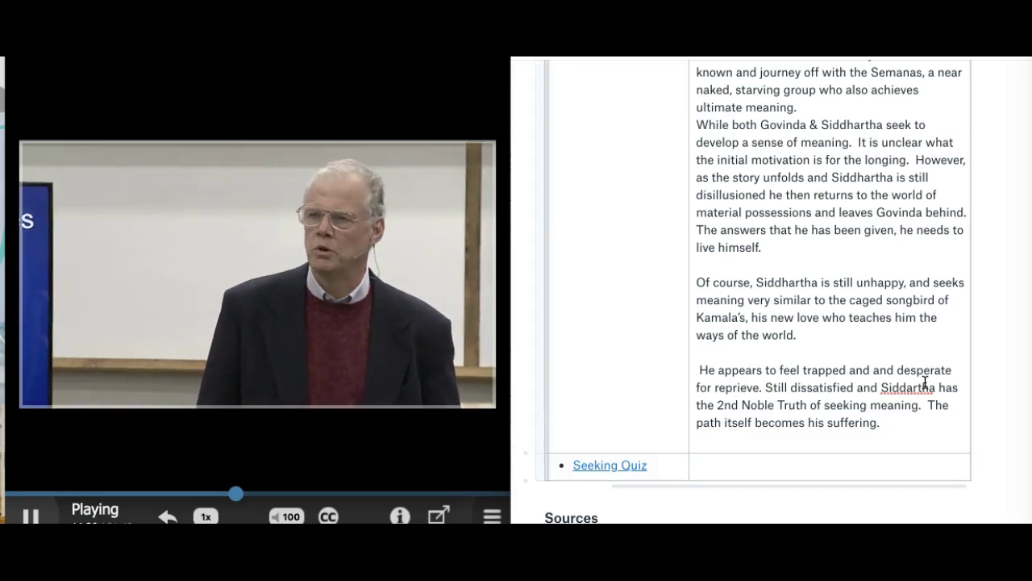
Add that he holds on too tightly, while Govinda, not compelled by the journey, can live the questions.
{"action": "key", "text": "BackSpace"}
{"action": "key", "text": "BackSpace"}
{"action": "type", "text": "bec"}
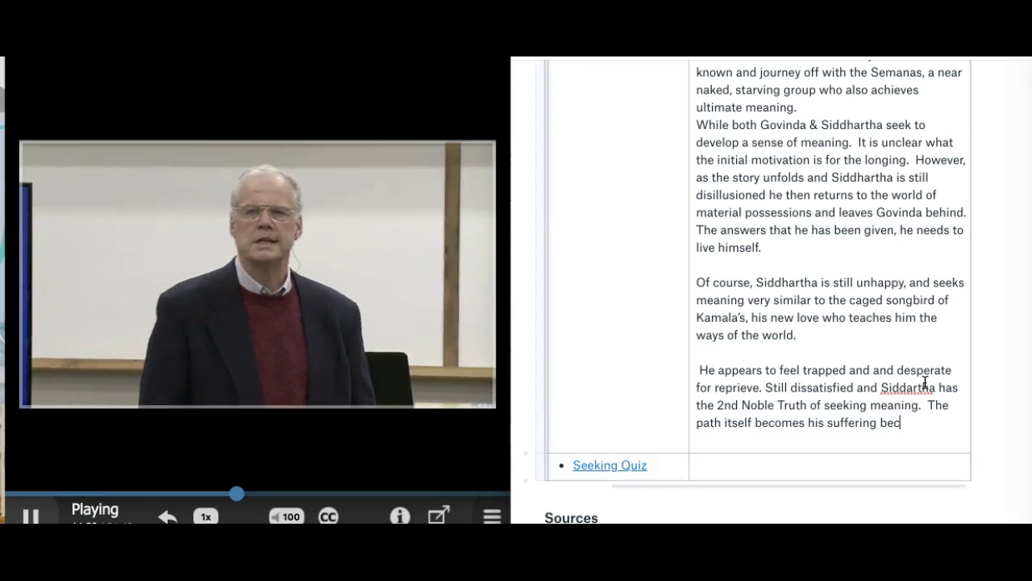
{"action": "type", "text": "ause he holds o"}
{"action": "type", "text": "n to it so "}
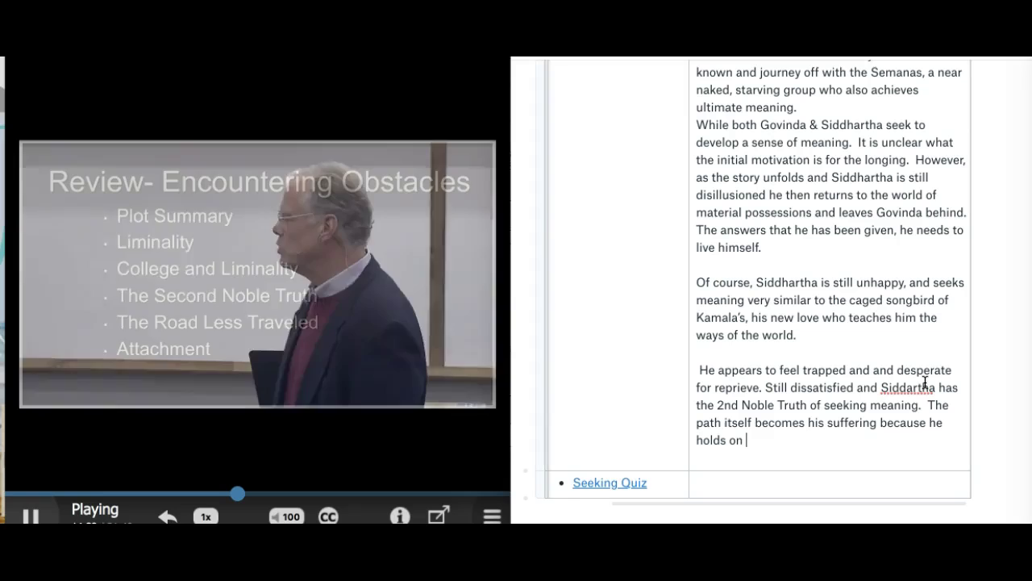
{"action": "type", "text": "tightly"}
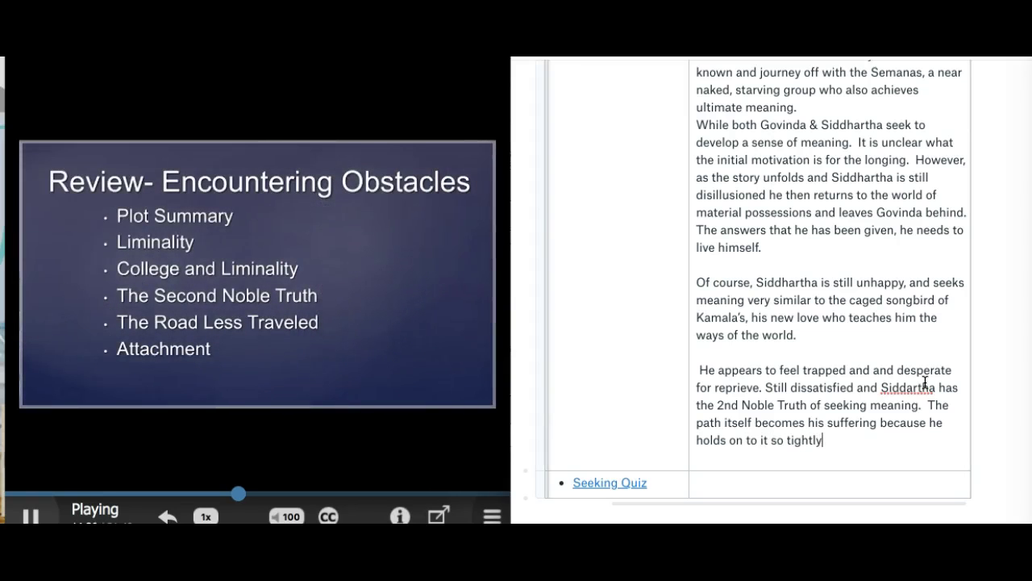
{"action": "type", "text": ".  However Govinda on the "}
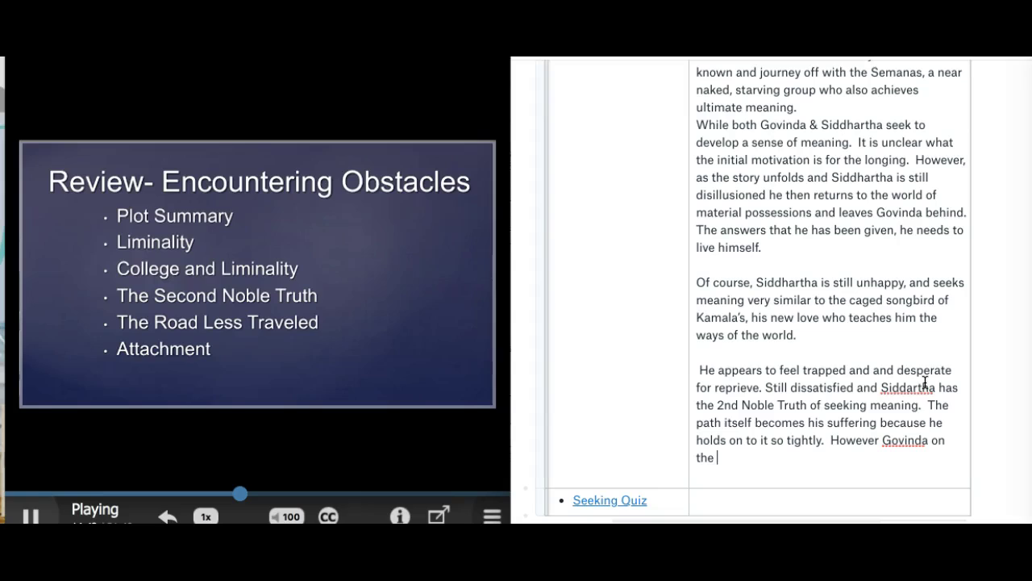
{"action": "type", "text": "other hand"}
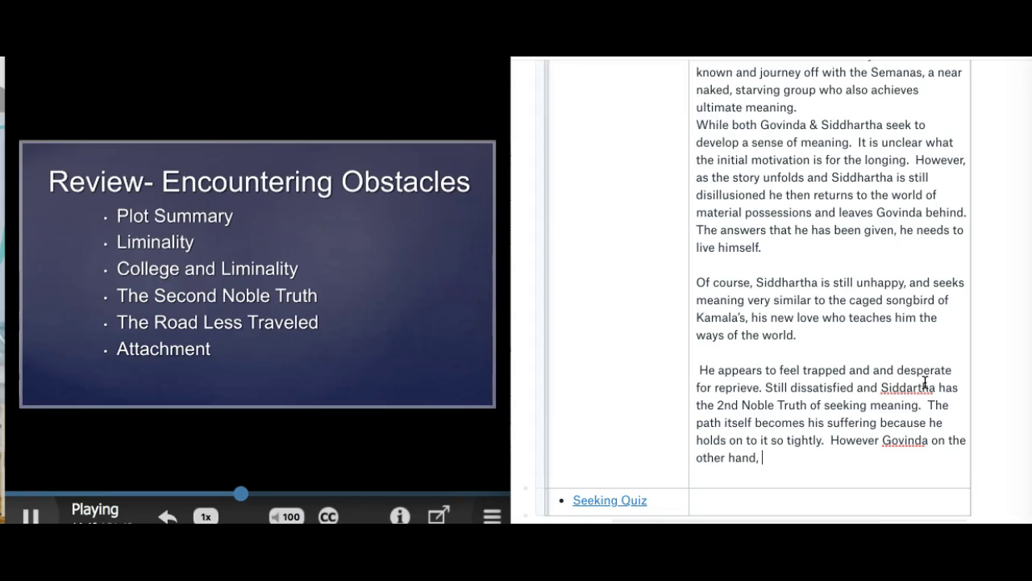
{"action": "type", "text": ", d"}
{"action": "key", "text": "BackSpace"}
{"action": "type", "text": "is not c"}
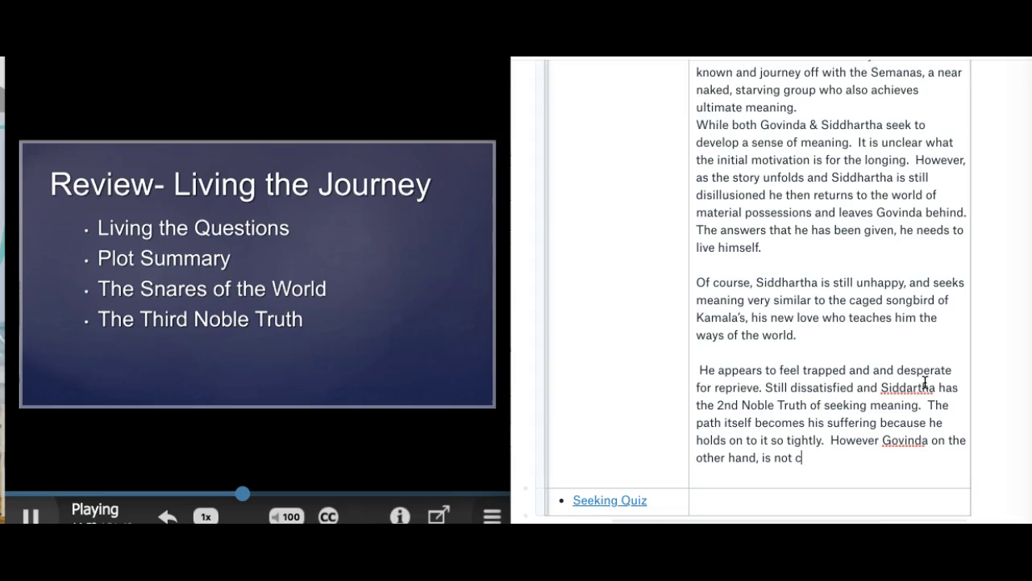
{"action": "type", "text": "omp"}
{"action": "type", "text": "les"}
{"action": "key", "text": "BackSpace"}
{"action": "key", "text": "BackSpace"}
{"action": "key", "text": "BackSpace"}
{"action": "type", "text": "elled"}
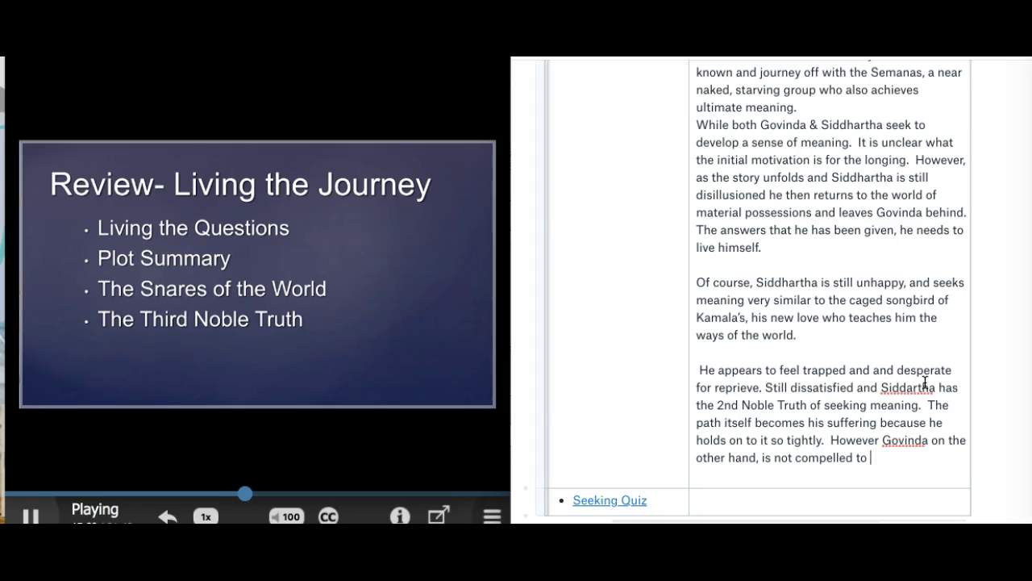
{"action": "type", "text": " to"}
{"action": "key", "text": "BackSpace"}
{"action": "key", "text": "BackSpace"}
{"action": "type", "text": "by the journey, so he is able to"}
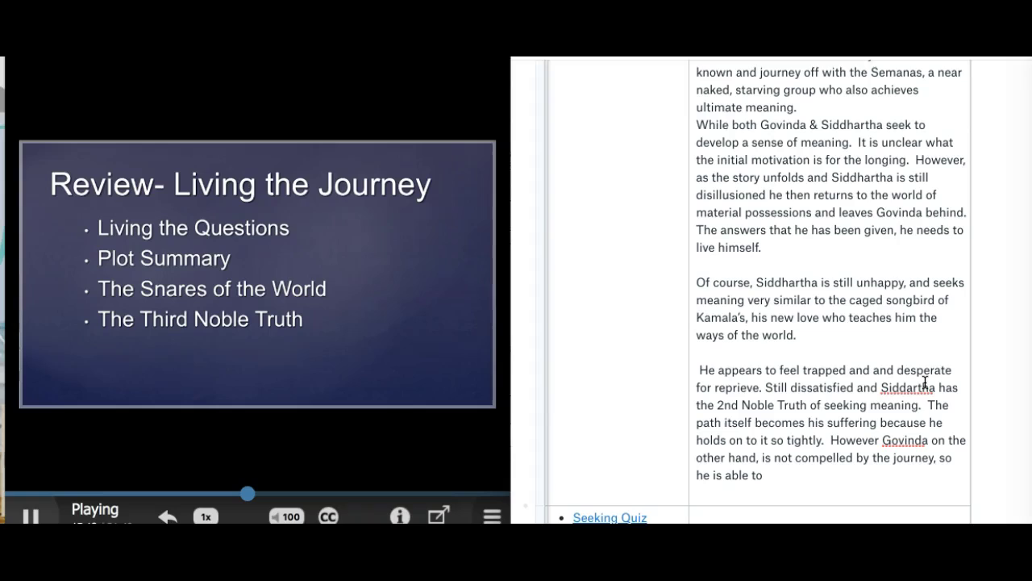
{"action": "type", "text": "live teh"}
{"action": "type", "text": "uestion"}
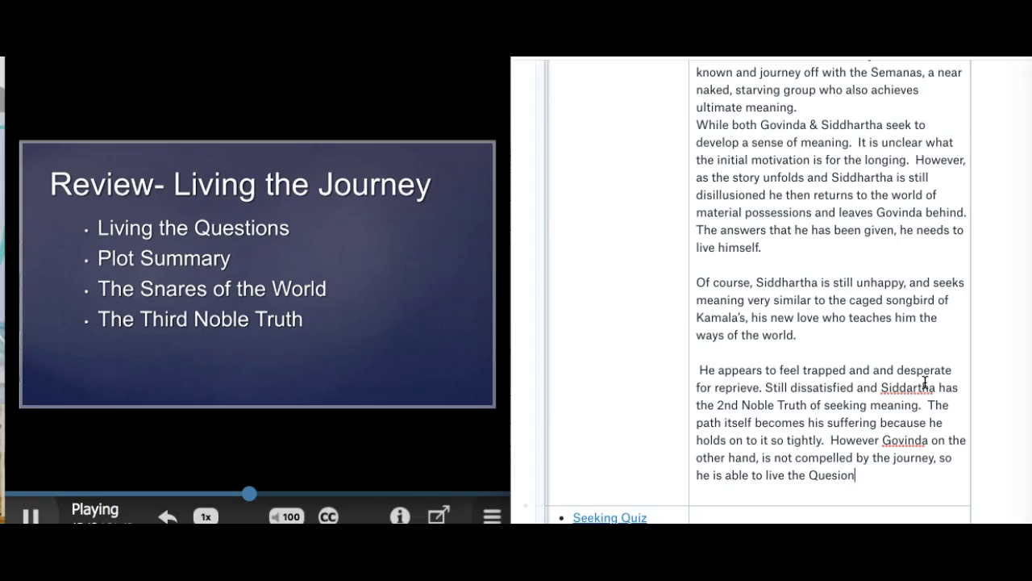
{"action": "key", "text": "BackSpace"}
{"action": "key", "text": "BackSpace"}
{"action": "key", "text": "BackSpace"}
{"action": "key", "text": "BackSpace"}
{"action": "key", "text": "BackSpace"}
{"action": "key", "text": "BackSpace"}
{"action": "key", "text": "BackSpace"}
{"action": "type", "text": "qusetions."}
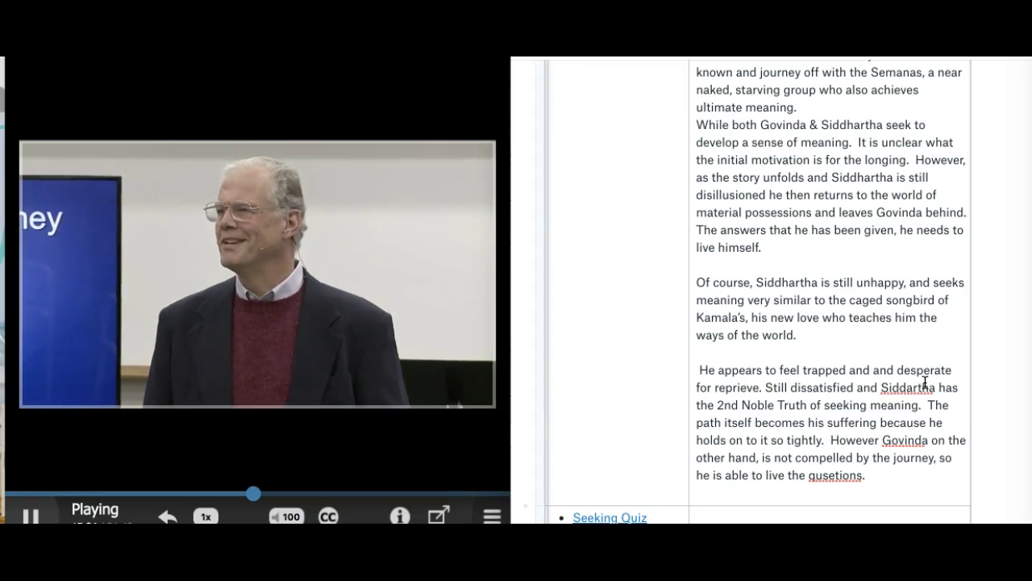
{"action": "scroll", "coordinate": [943, 314], "scroll_direction": "up", "scroll_amount": 10}
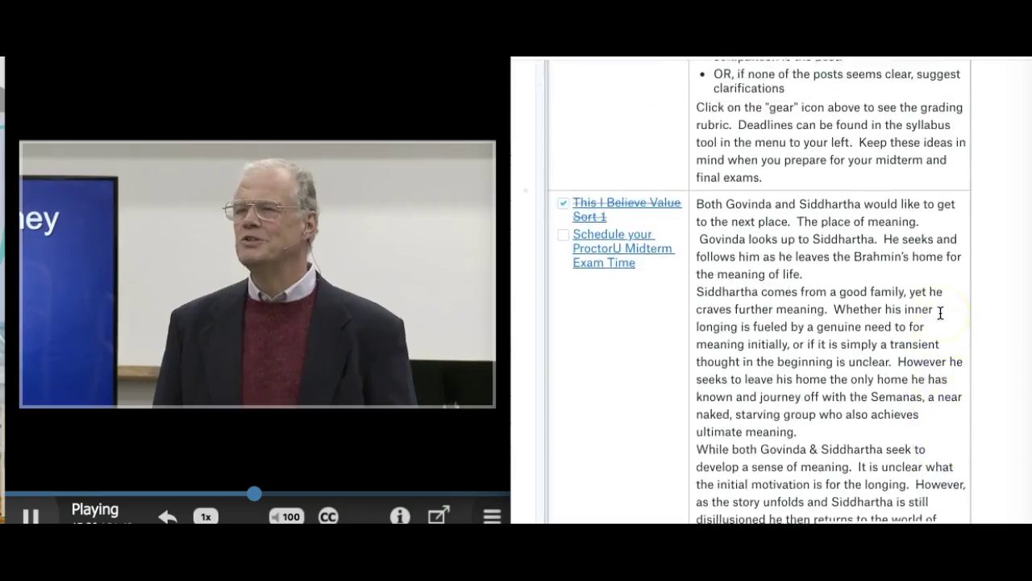
{"action": "scroll", "coordinate": [941, 313], "scroll_direction": "up", "scroll_amount": 4}
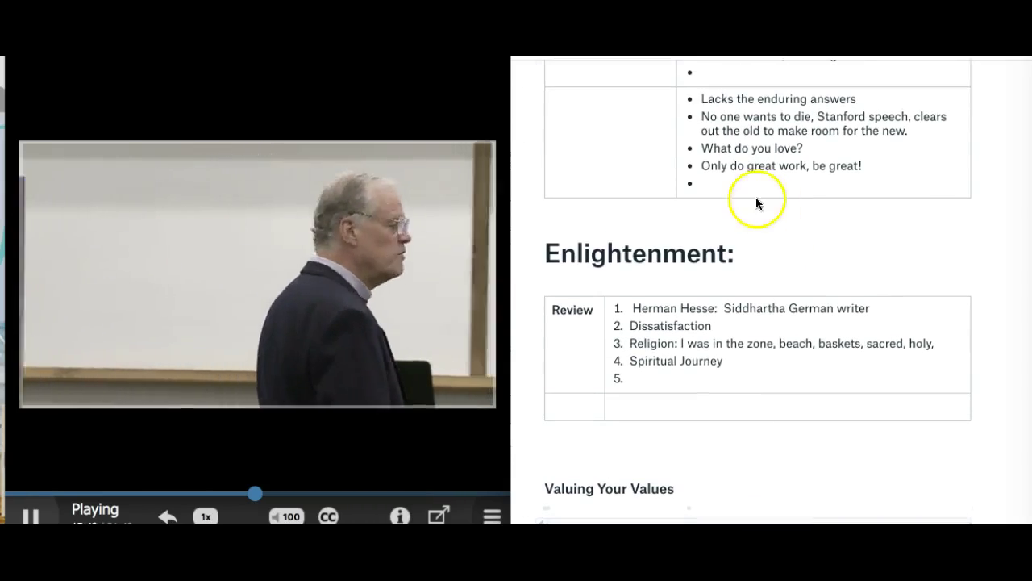
{"action": "scroll", "coordinate": [831, 287], "scroll_direction": "down", "scroll_amount": 2}
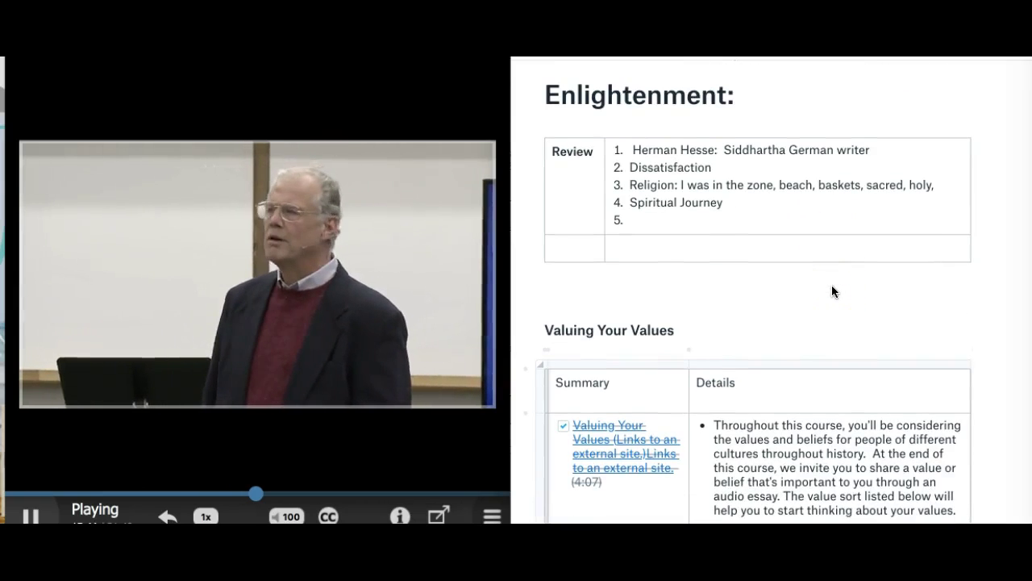
{"action": "scroll", "coordinate": [831, 284], "scroll_direction": "down", "scroll_amount": 2}
{"action": "scroll", "coordinate": [831, 285], "scroll_direction": "down", "scroll_amount": 5}
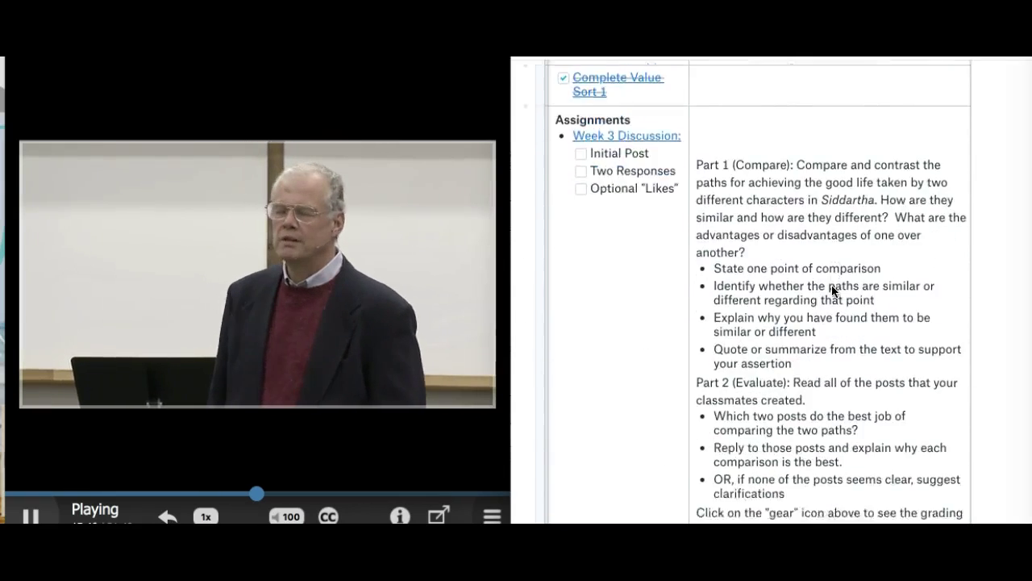
{"action": "scroll", "coordinate": [831, 291], "scroll_direction": "down", "scroll_amount": 3}
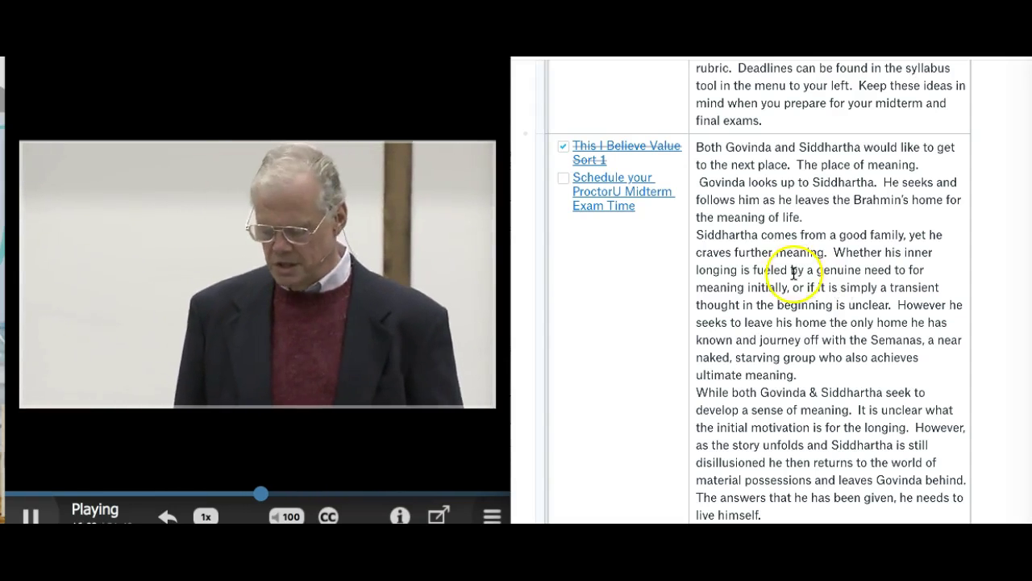
{"action": "scroll", "coordinate": [861, 362], "scroll_direction": "down", "scroll_amount": 5}
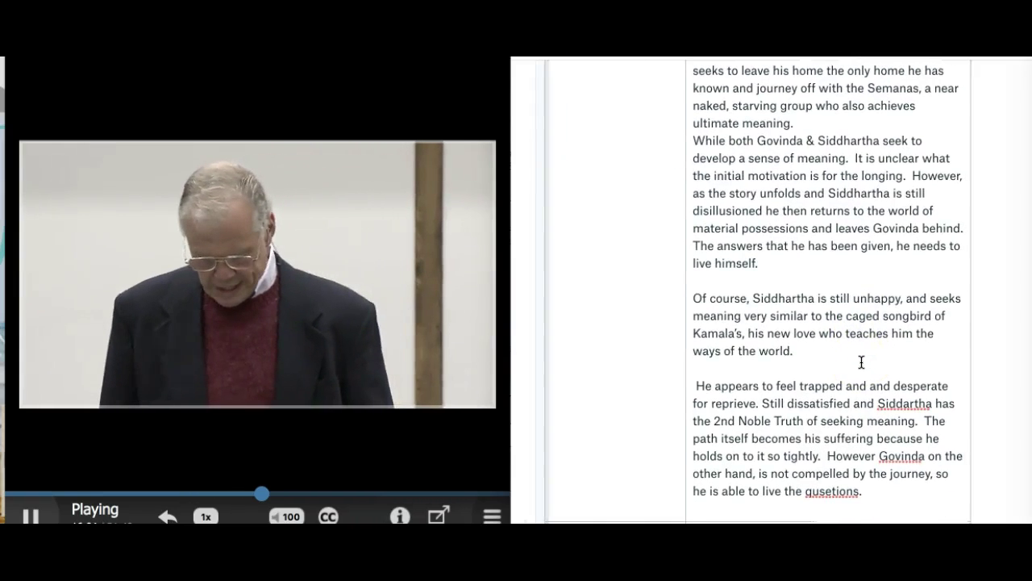
Replace the misspelled 'qusetions' at the end of the Siddhartha paragraph with 'questions'.
{"action": "double_click", "coordinate": [830, 451]}
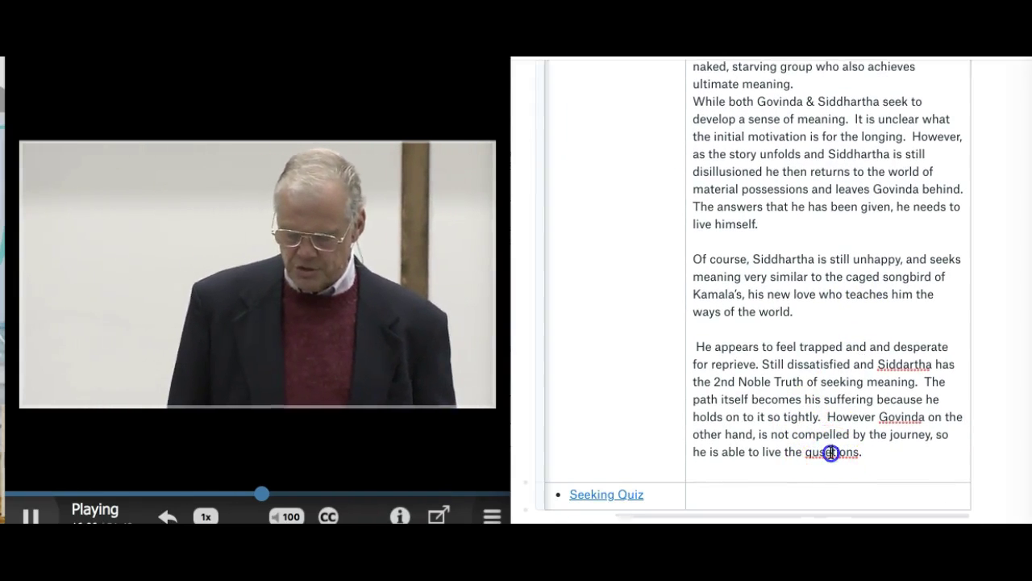
{"action": "type", "text": "ques"}
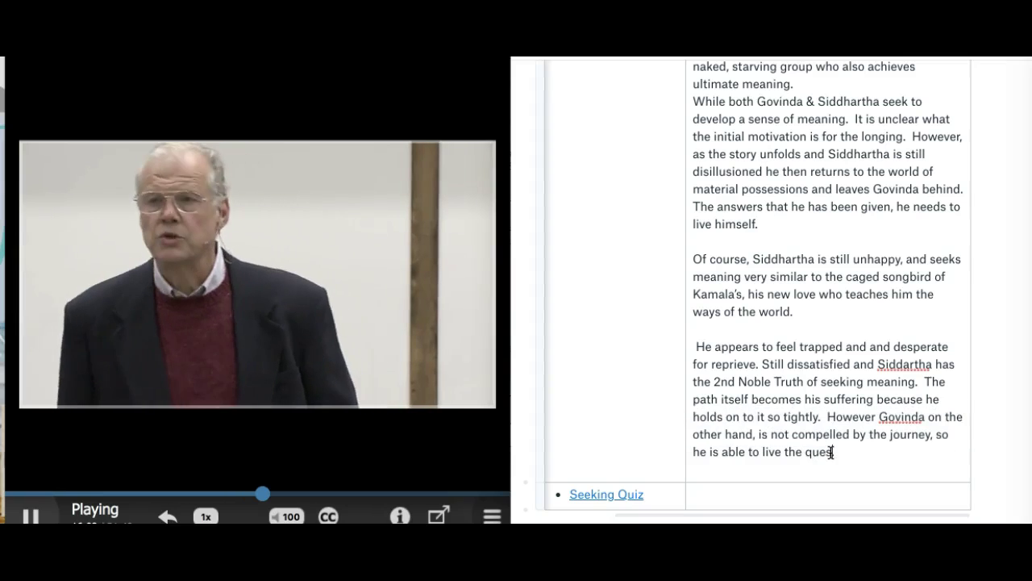
{"action": "type", "text": "tions."}
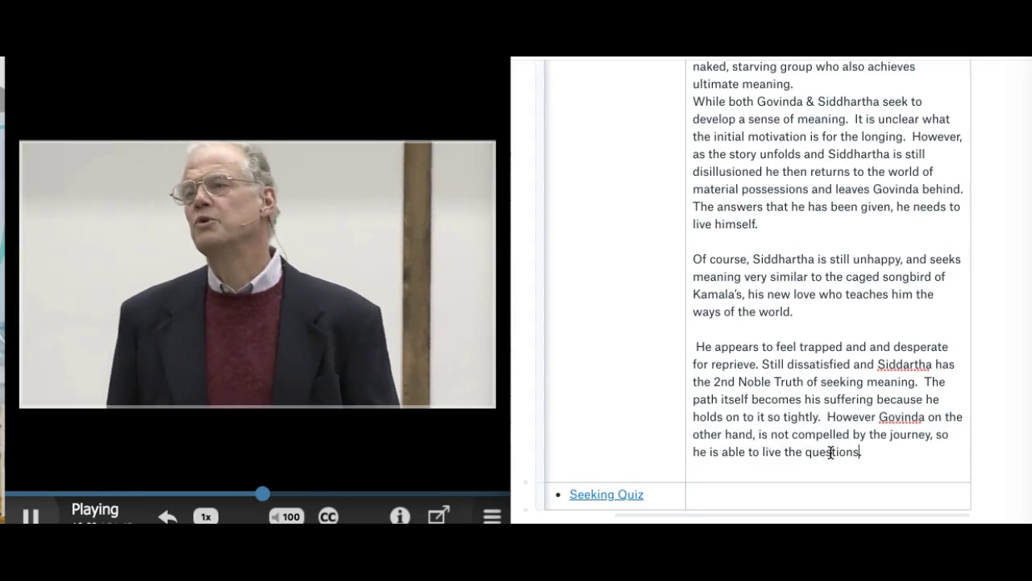
{"action": "left_click", "coordinate": [905, 446]}
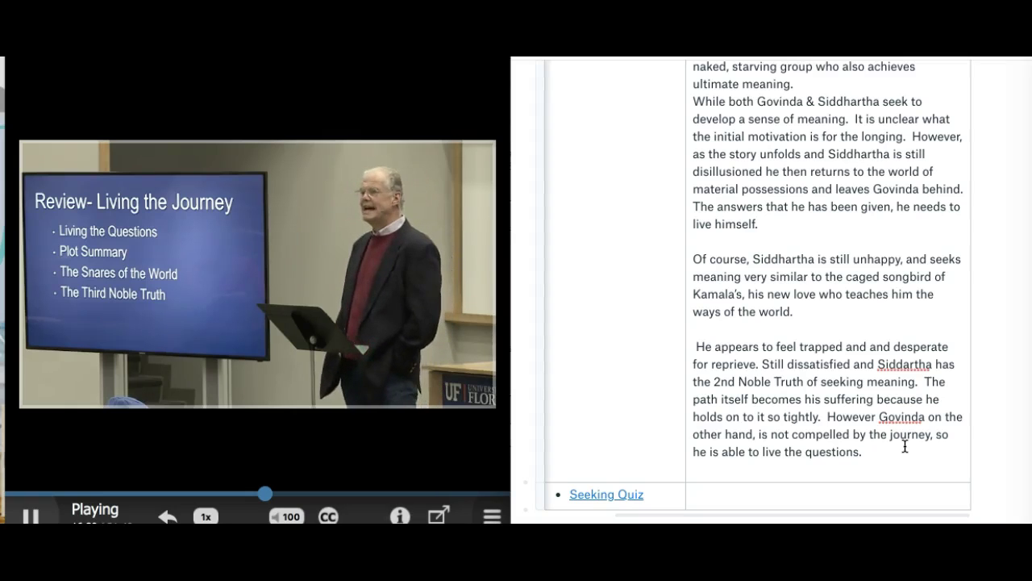
Swap the final period for ', and release himself from the suffering, but just going with where the meaning takes him.'.
{"action": "key", "text": "Return"}
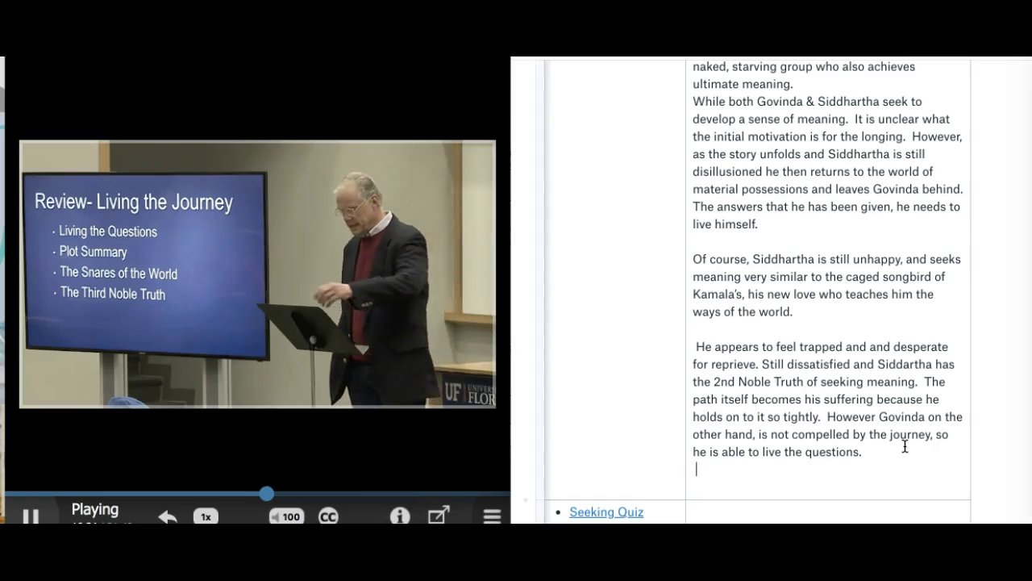
{"action": "key", "text": "BackSpace"}
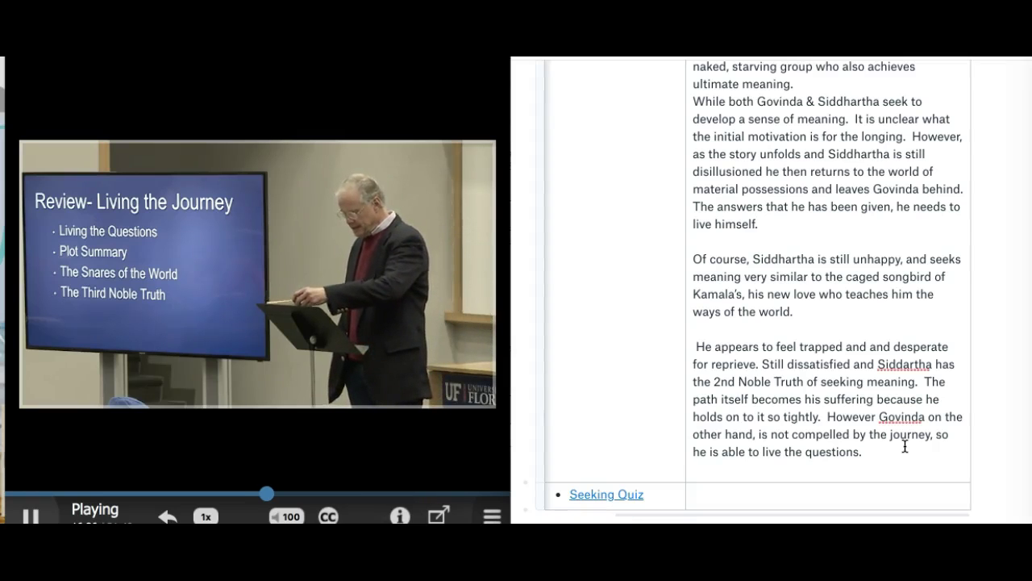
{"action": "key", "text": "BackSpace"}
{"action": "type", "text": ", and"}
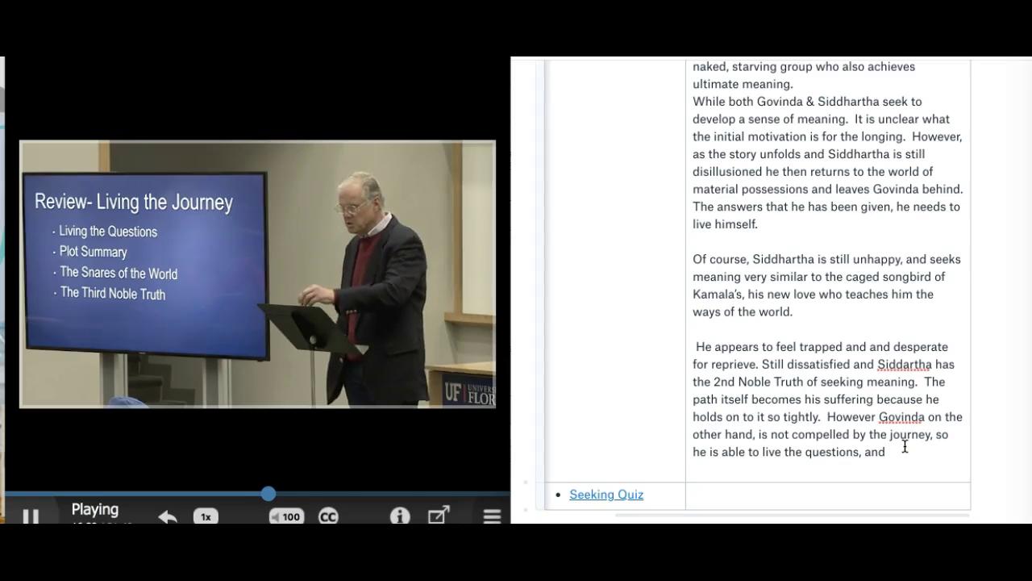
{"action": "type", "text": " release hims"}
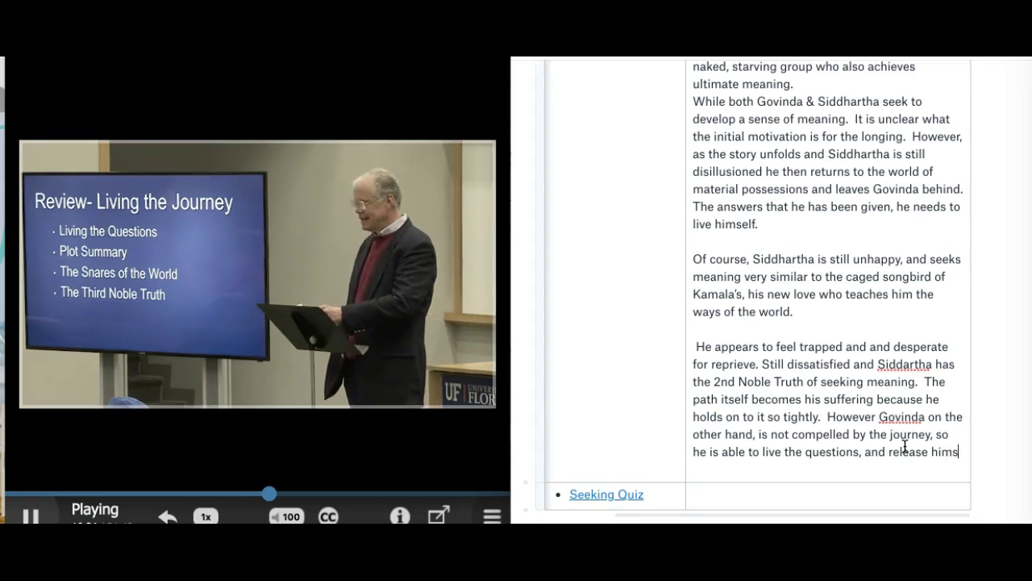
{"action": "type", "text": "elf from t"}
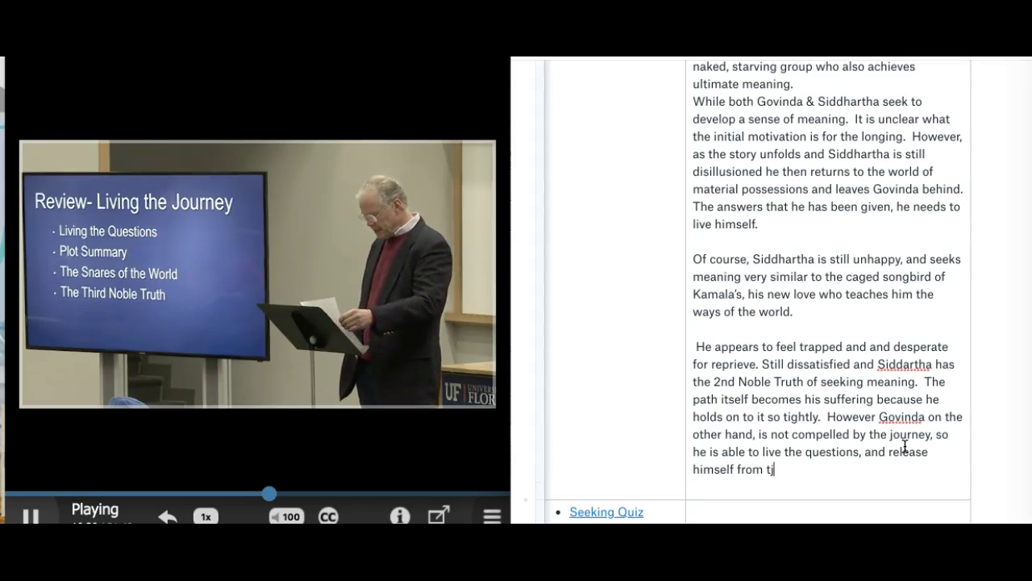
{"action": "type", "text": "ihe "}
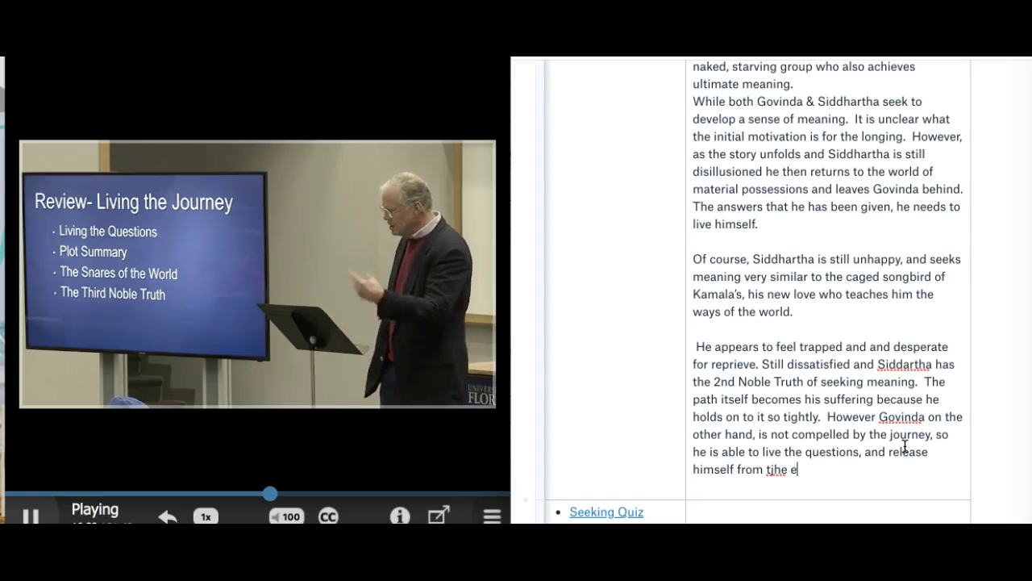
{"action": "type", "text": "ed"}
{"action": "key", "text": "BackSpace"}
{"action": "key", "text": "BackSpace"}
{"action": "key", "text": "BackSpace"}
{"action": "key", "text": "BackSpace"}
{"action": "key", "text": "BackSpace"}
{"action": "key", "text": "BackSpace"}
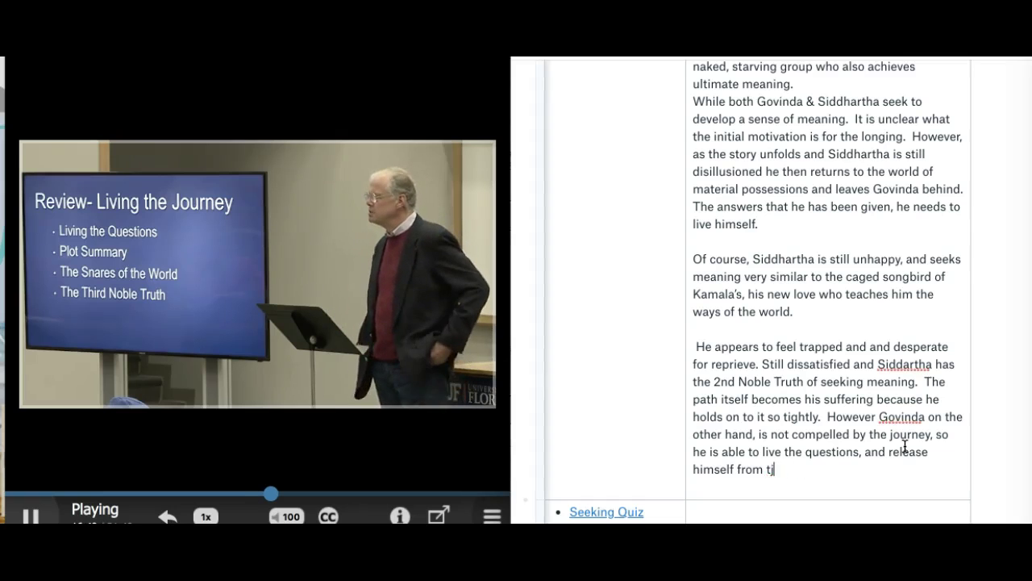
{"action": "type", "text": "he"}
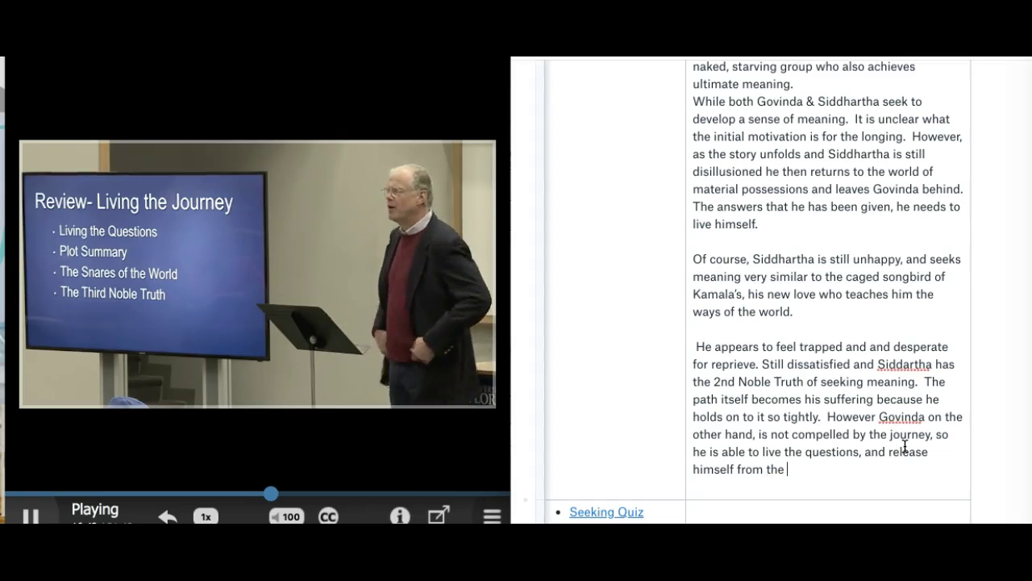
{"action": "type", "text": " suffering"}
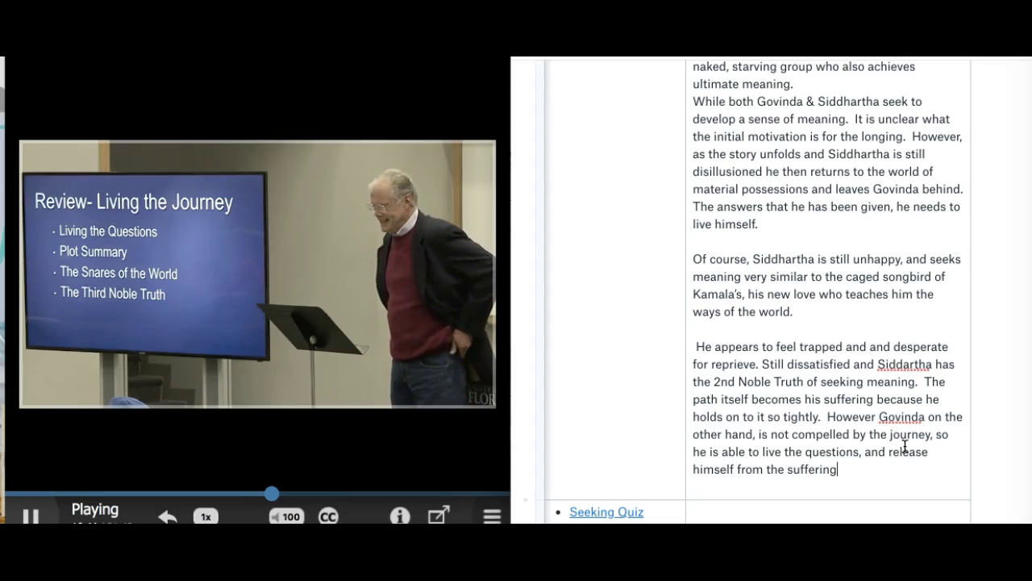
{"action": "type", "text": "."}
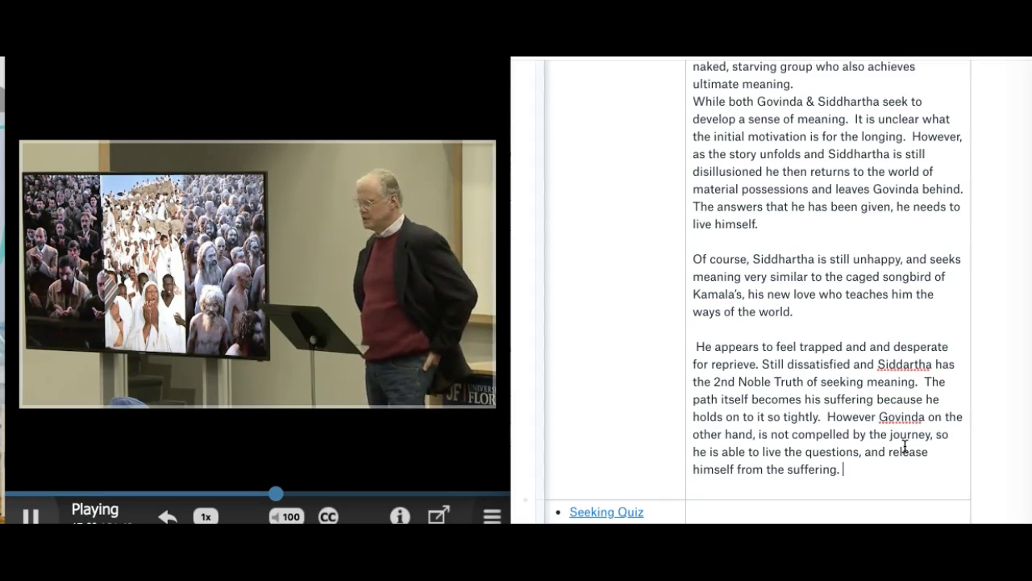
{"action": "key", "text": "BackSpace"}
{"action": "key", "text": "BackSpace"}
{"action": "key", "text": "BackSpace"}
{"action": "type", "text": "g, but just going with"}
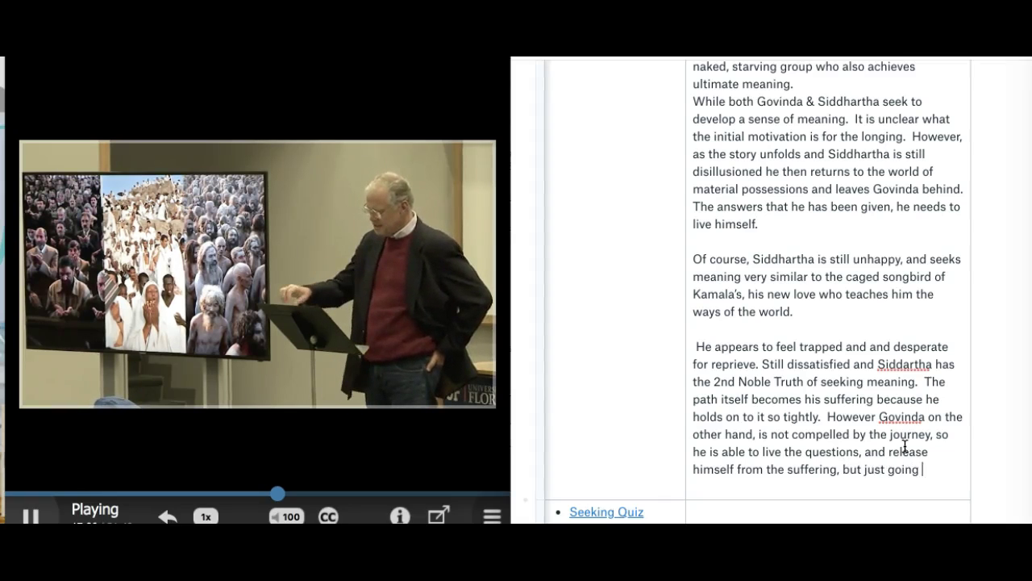
{"action": "type", "text": " whe"}
{"action": "type", "text": "re the meaning"}
{"action": "type", "text": " at"}
{"action": "type", "text": "akes him"}
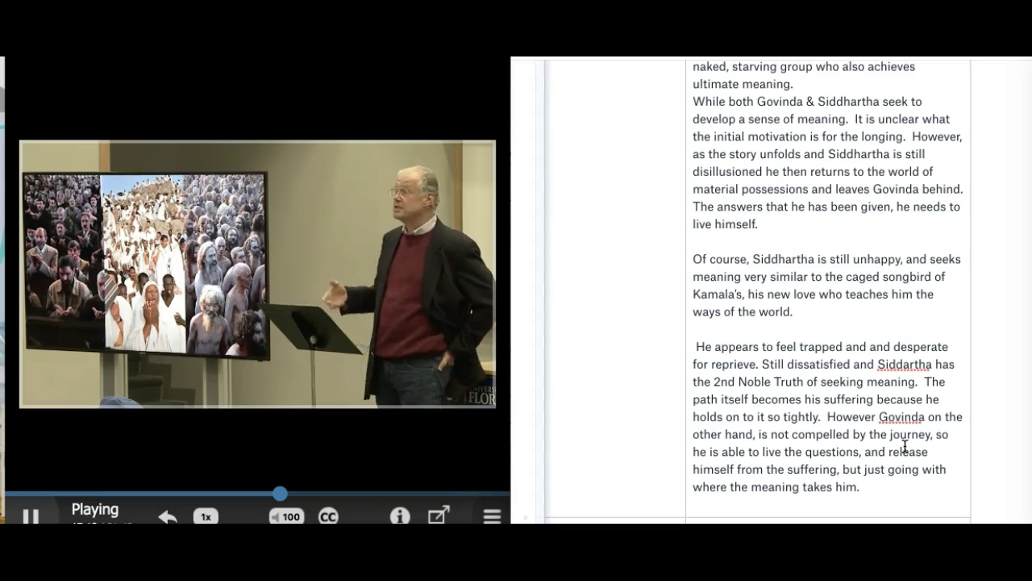
{"action": "type", "text": "."}
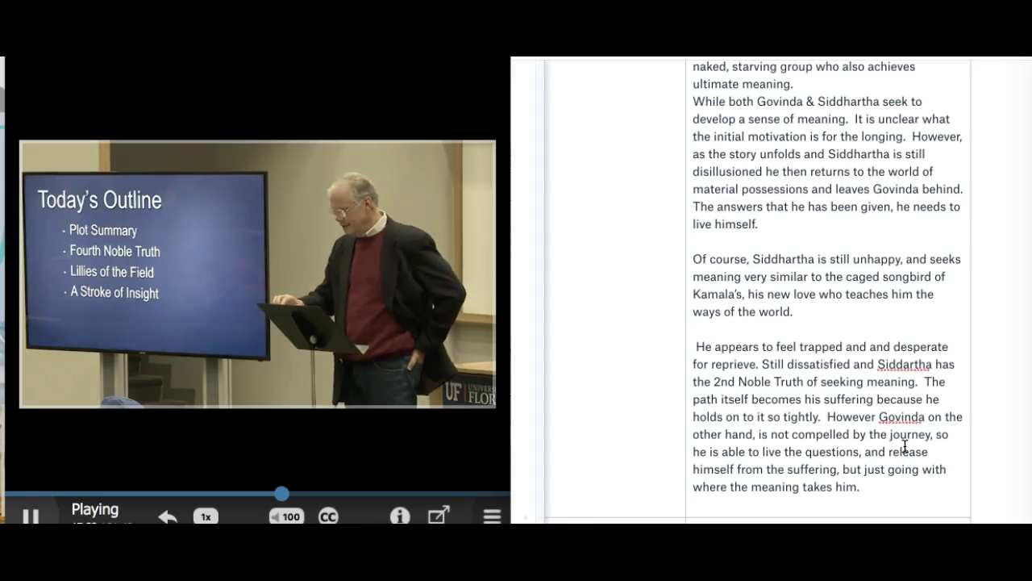
Scroll the document back up to the Enlightenment heading and its Review table.
{"action": "scroll", "coordinate": [905, 446], "scroll_direction": "down", "scroll_amount": 2}
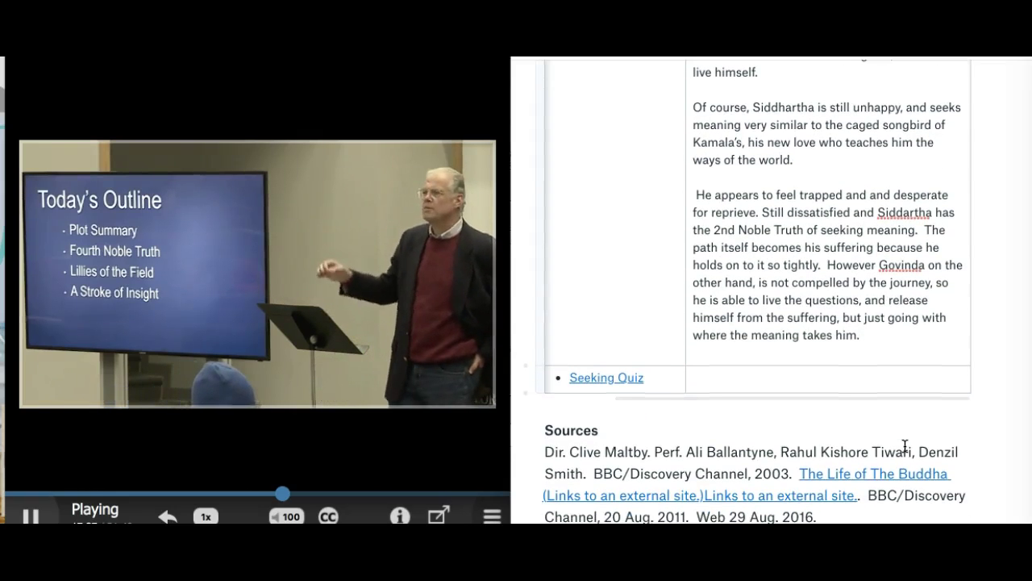
{"action": "scroll", "coordinate": [905, 446], "scroll_direction": "down", "scroll_amount": 2}
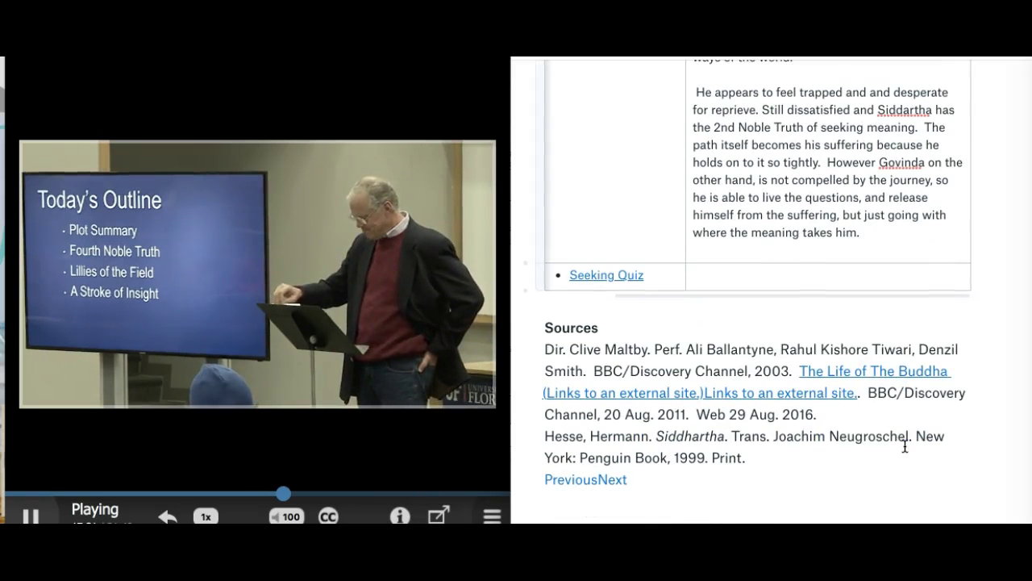
{"action": "scroll", "coordinate": [904, 446], "scroll_direction": "down", "scroll_amount": 2}
{"action": "scroll", "coordinate": [905, 446], "scroll_direction": "up", "scroll_amount": 4}
{"action": "scroll", "coordinate": [753, 476], "scroll_direction": "down", "scroll_amount": 3}
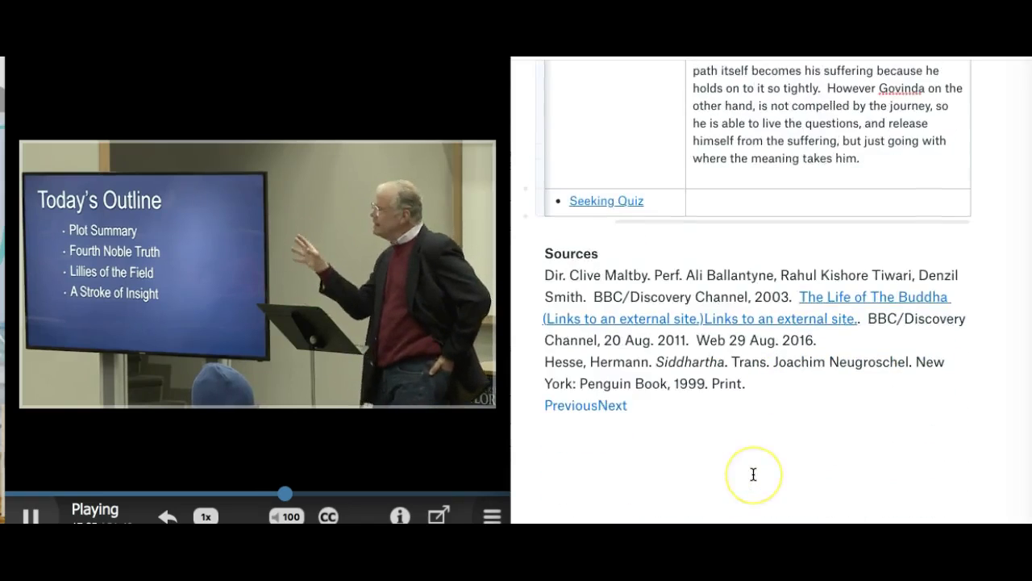
{"action": "scroll", "coordinate": [753, 474], "scroll_direction": "up", "scroll_amount": 15}
{"action": "scroll", "coordinate": [753, 474], "scroll_direction": "up", "scroll_amount": 10}
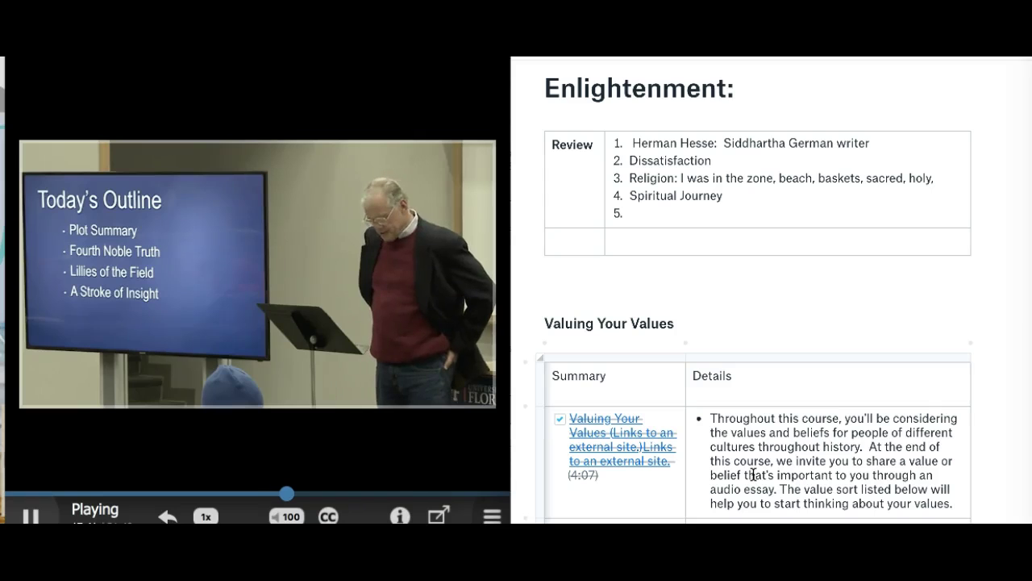
{"action": "scroll", "coordinate": [753, 474], "scroll_direction": "down", "scroll_amount": 5}
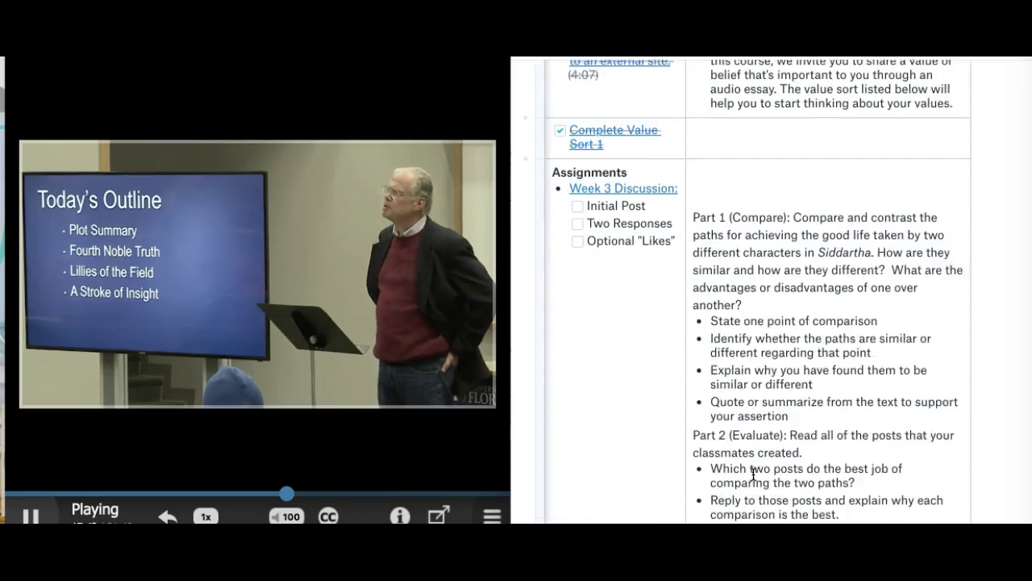
{"action": "scroll", "coordinate": [753, 474], "scroll_direction": "up", "scroll_amount": 10}
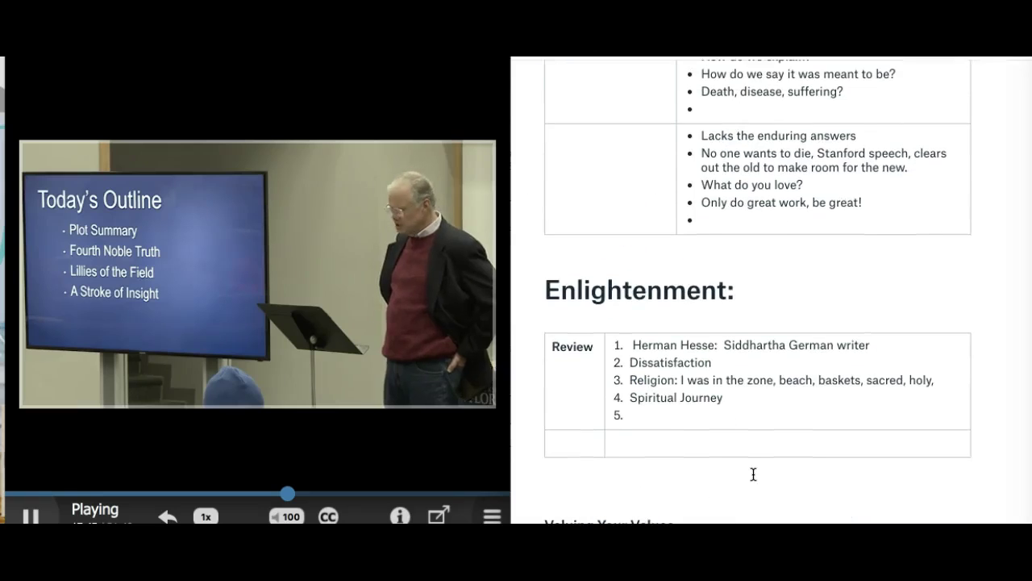
{"action": "scroll", "coordinate": [753, 474], "scroll_direction": "down", "scroll_amount": 1}
Label the new table row 'Plot' and enter '1. Killing me softly' in its notes cell.
{"action": "left_click", "coordinate": [572, 413]}
{"action": "type", "text": "Plot"}
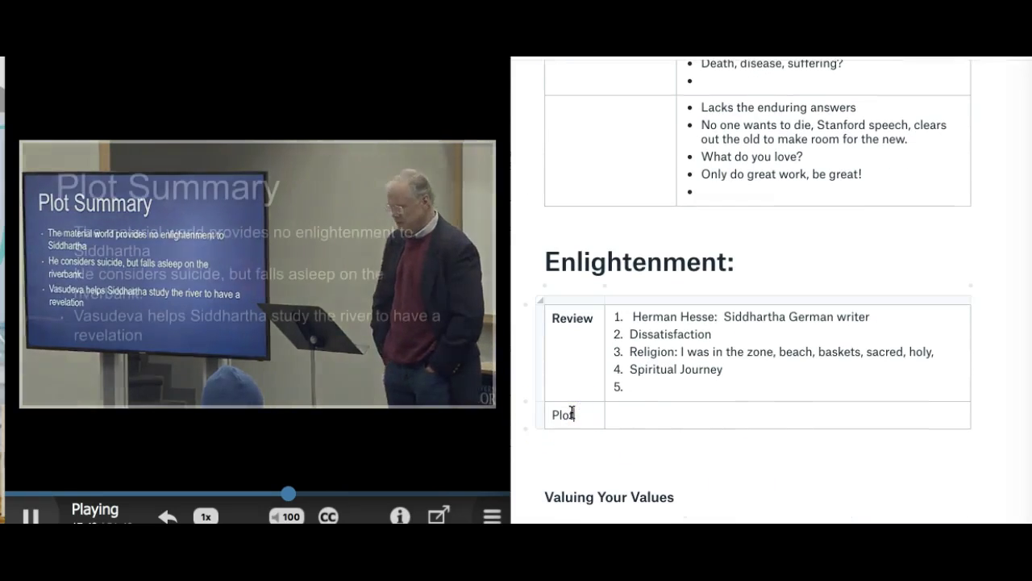
{"action": "left_click", "coordinate": [635, 408]}
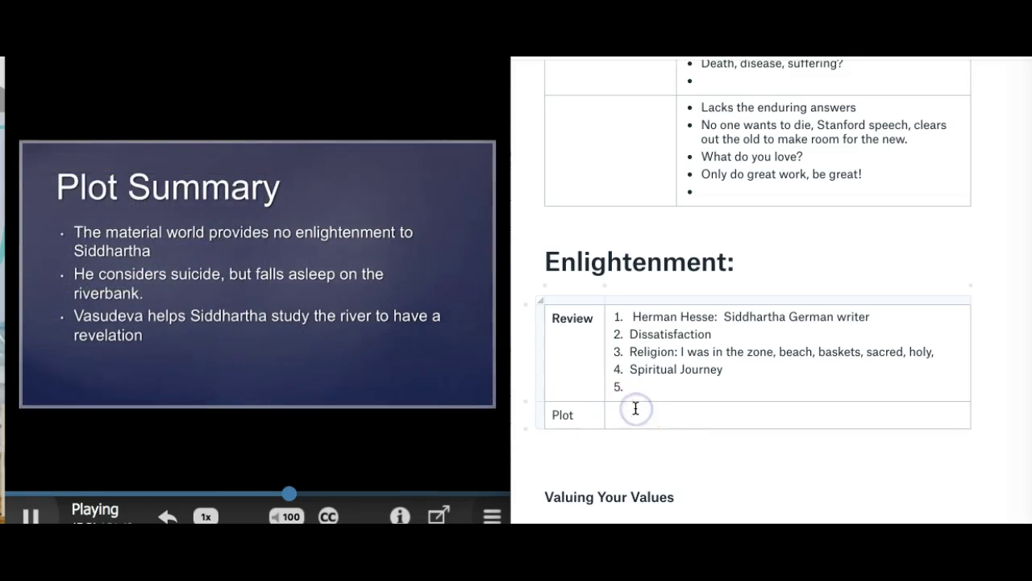
{"action": "type", "text": "1. Killing me softly"}
{"action": "key", "text": "Return"}
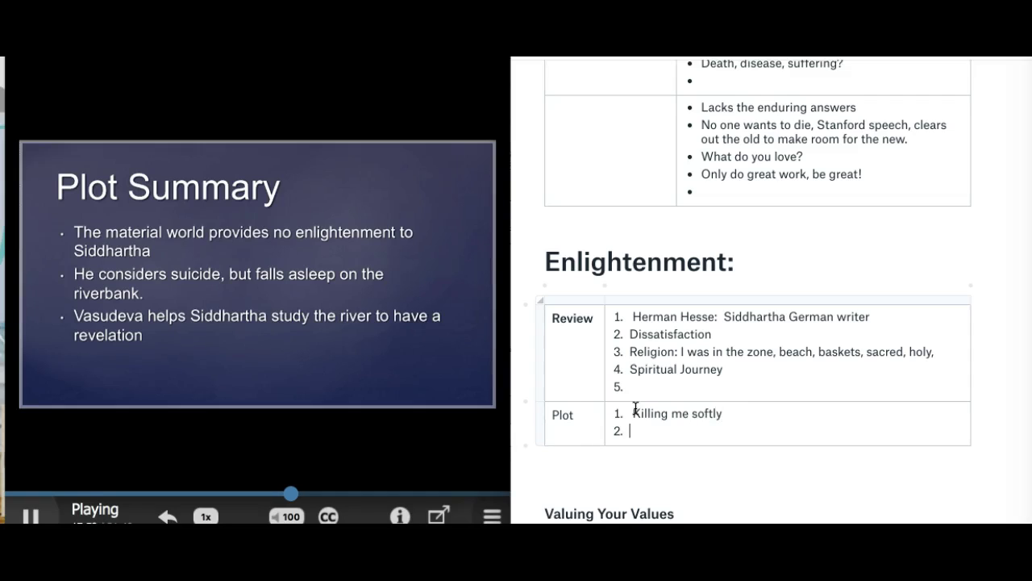
Convert the 'Killing me softly' line into a bulleted item.
{"action": "left_click_drag", "start_coordinate": [622, 413], "coordinate": [707, 426]}
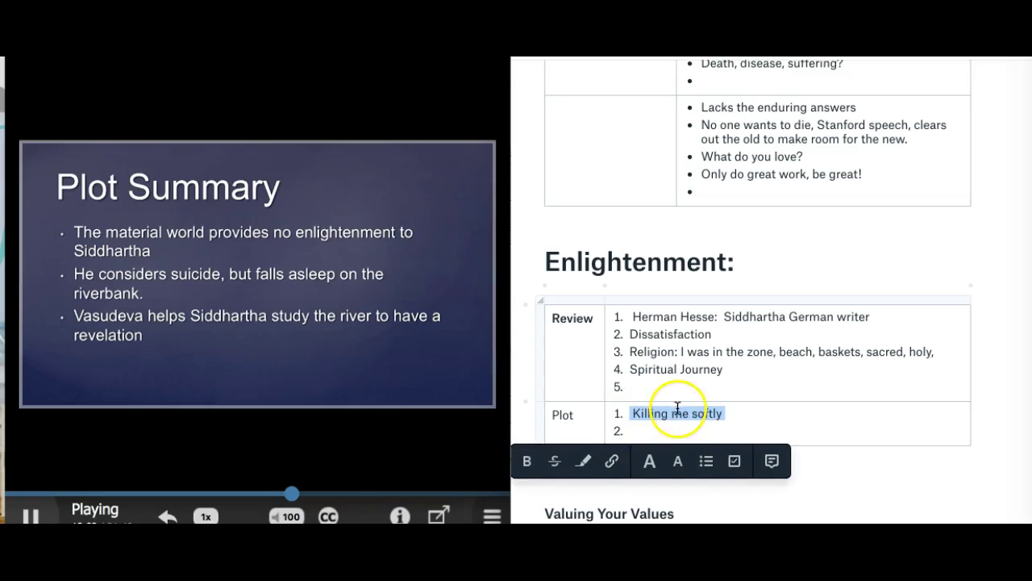
{"action": "left_click", "coordinate": [707, 461]}
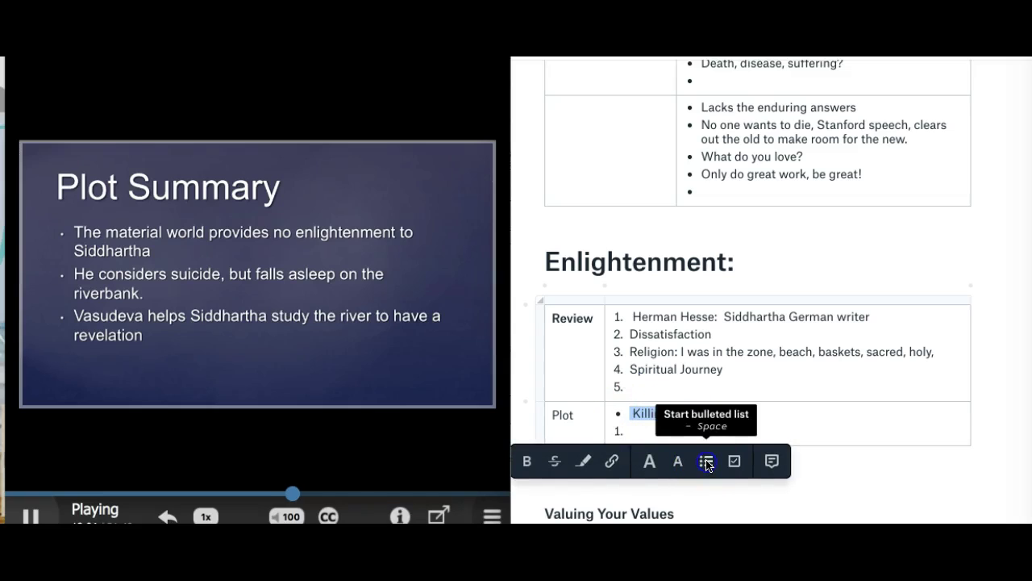
{"action": "left_click", "coordinate": [642, 434]}
Remove the empty numbered item and add a 'Finds the river,' bullet.
{"action": "key", "text": "BackSpace"}
{"action": "key", "text": "BackSpace"}
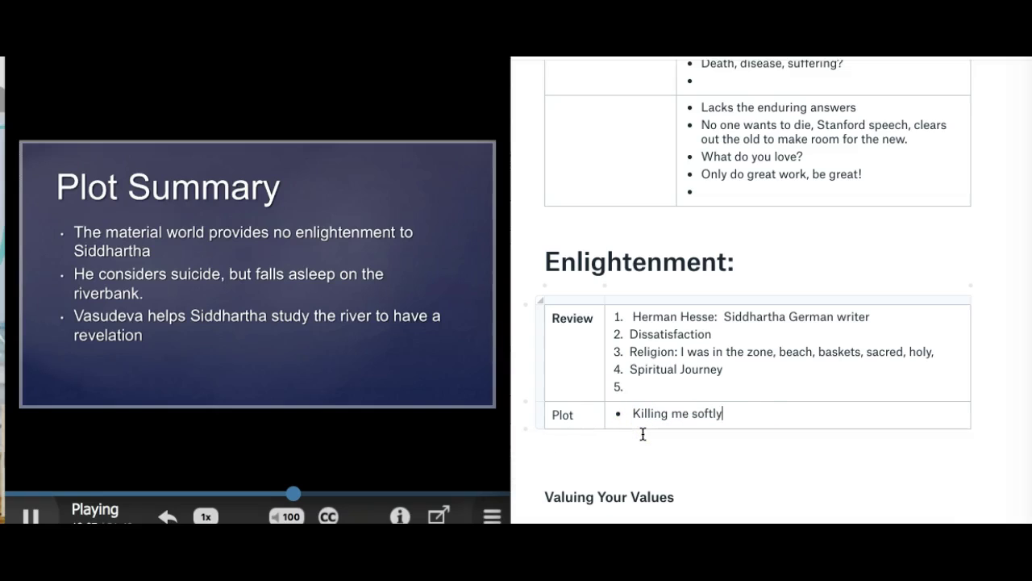
{"action": "key", "text": "Return"}
{"action": "type", "text": "Find"}
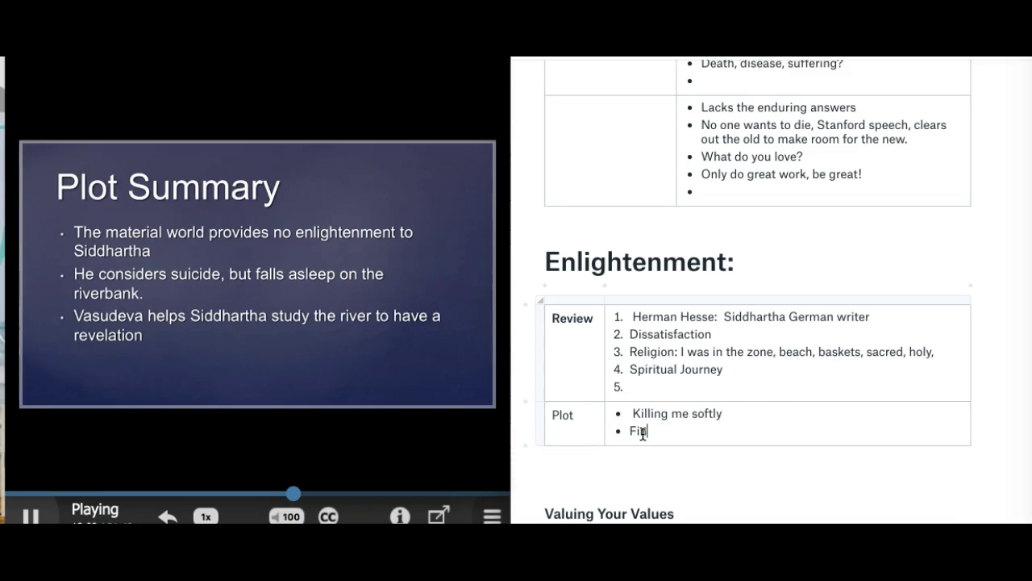
{"action": "type", "text": "s the"}
{"action": "key", "text": "BackSpace"}
{"action": "key", "text": "BackSpace"}
{"action": "type", "text": "river,"}
Add the bullet 'Govinda who is now a Buddist monk watches over him,'.
{"action": "key", "text": "Return"}
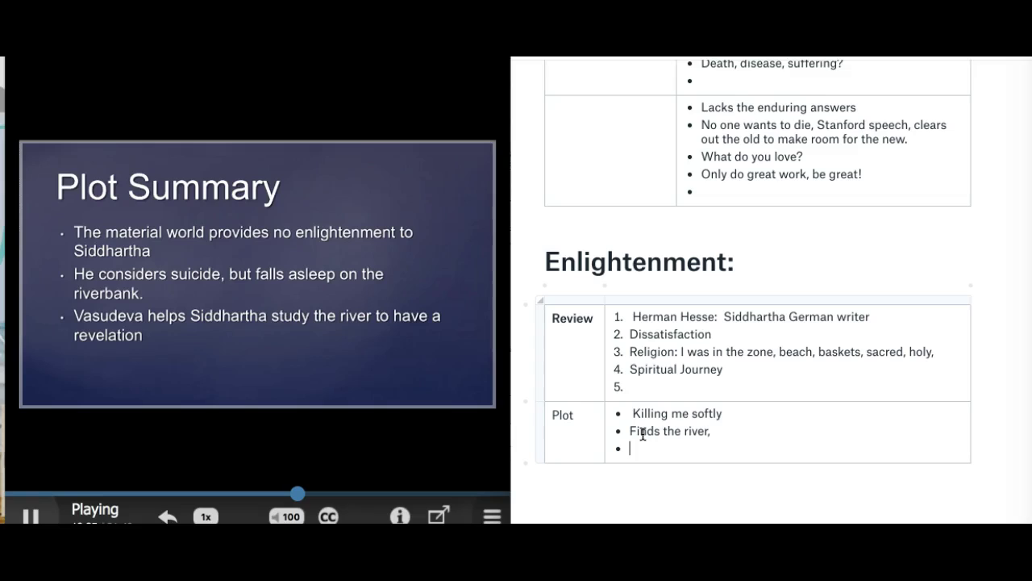
{"action": "type", "text": "Govinda who is now a "}
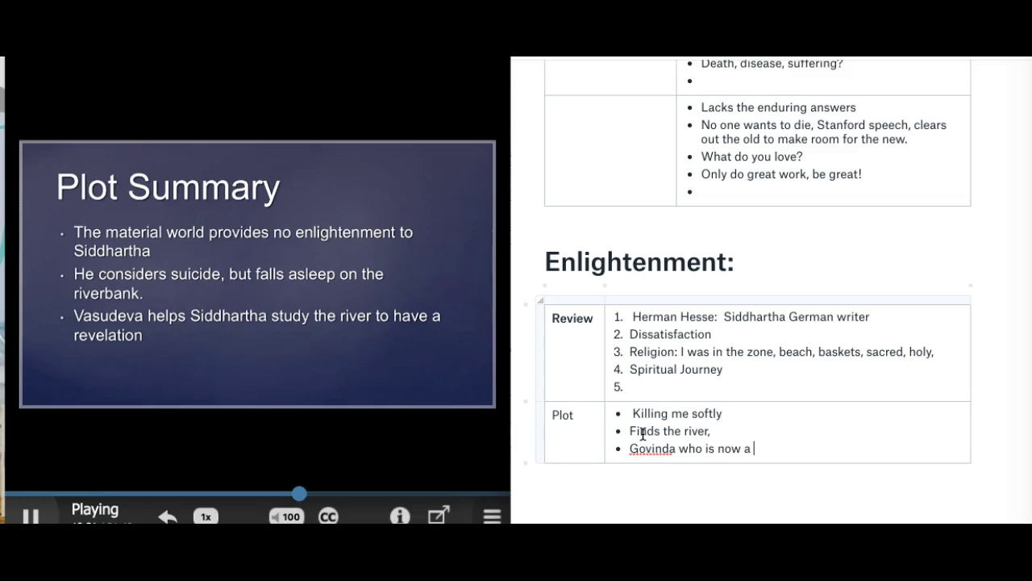
{"action": "type", "text": "Bh"}
{"action": "key", "text": "BackSpace"}
{"action": "type", "text": "uddist "}
{"action": "type", "text": "munk"}
{"action": "key", "text": "BackSpace"}
{"action": "key", "text": "BackSpace"}
{"action": "type", "text": "onk"}
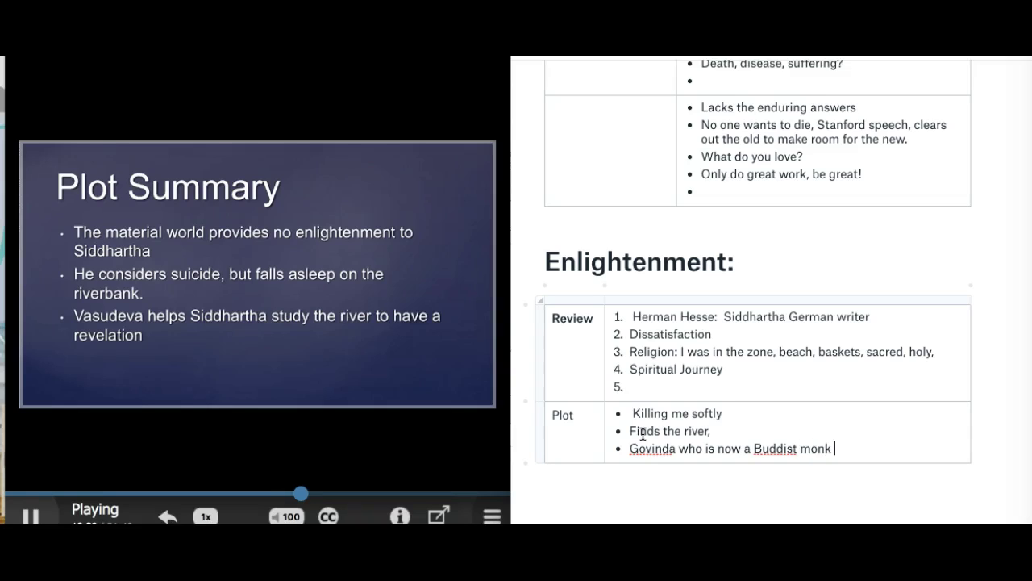
{"action": "type", "text": " watches over him"}
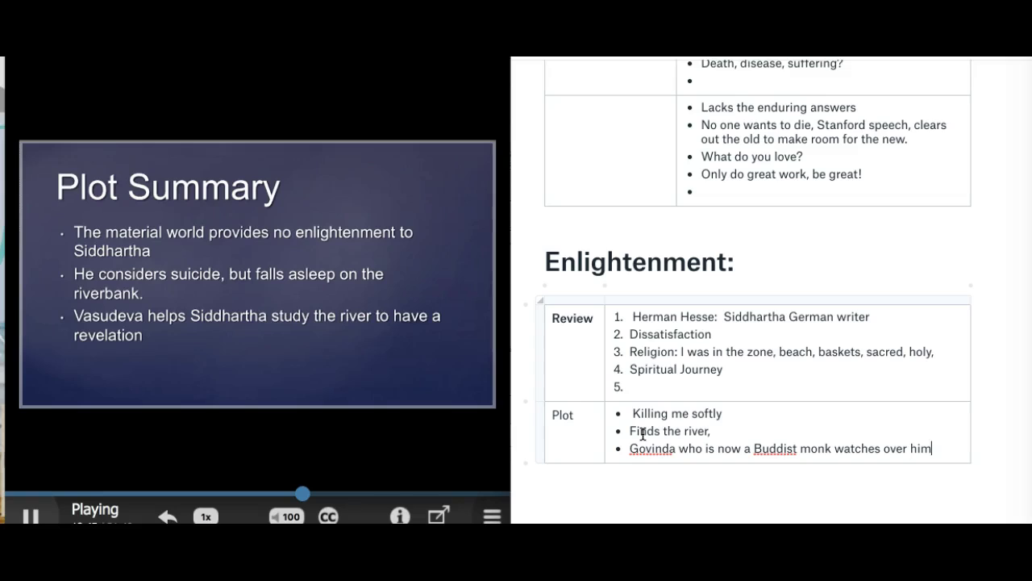
{"action": "type", "text": ","}
{"action": "key", "text": "Return"}
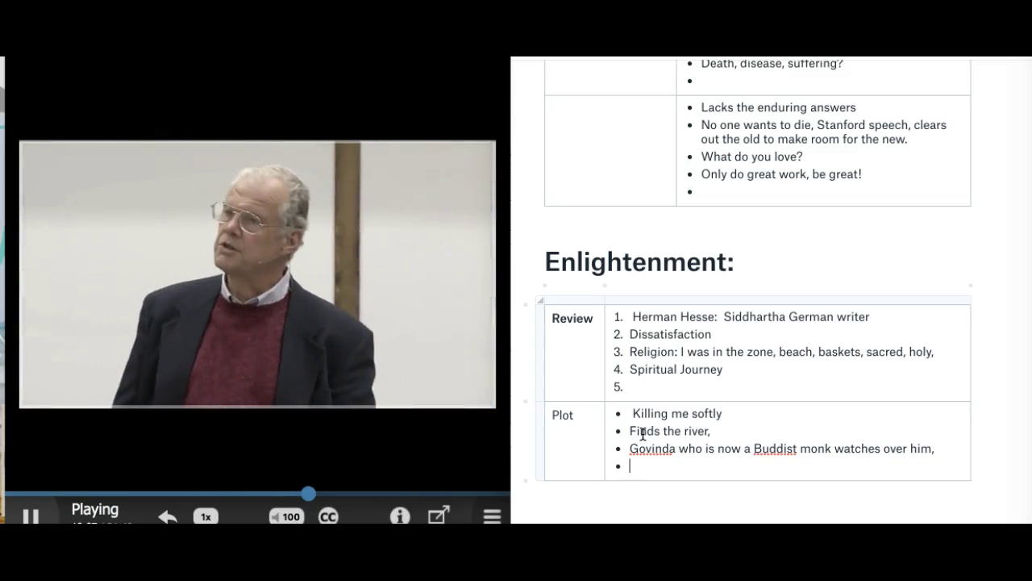
Fill in the bullets 'Govinda' and 'Vassudavid: studying the river'.
{"action": "type", "text": "Govinda"}
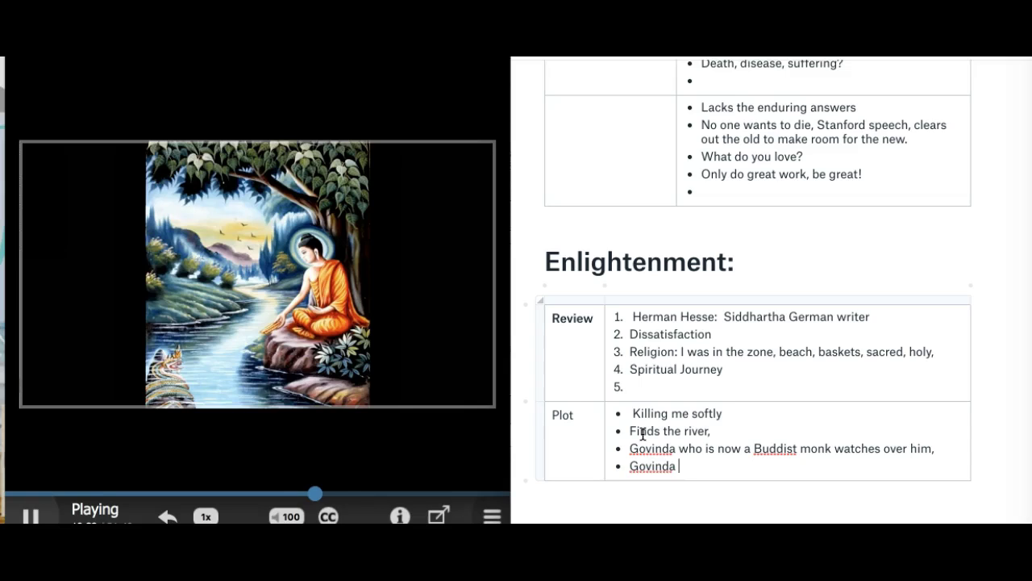
{"action": "key", "text": "Return"}
{"action": "type", "text": "Vassu"}
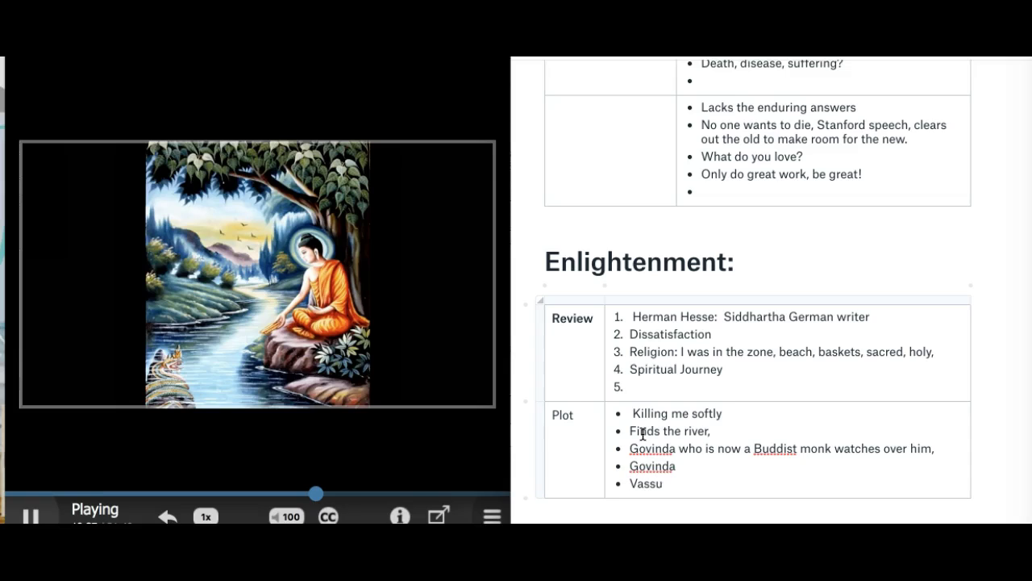
{"action": "type", "text": "david:  studying the river"}
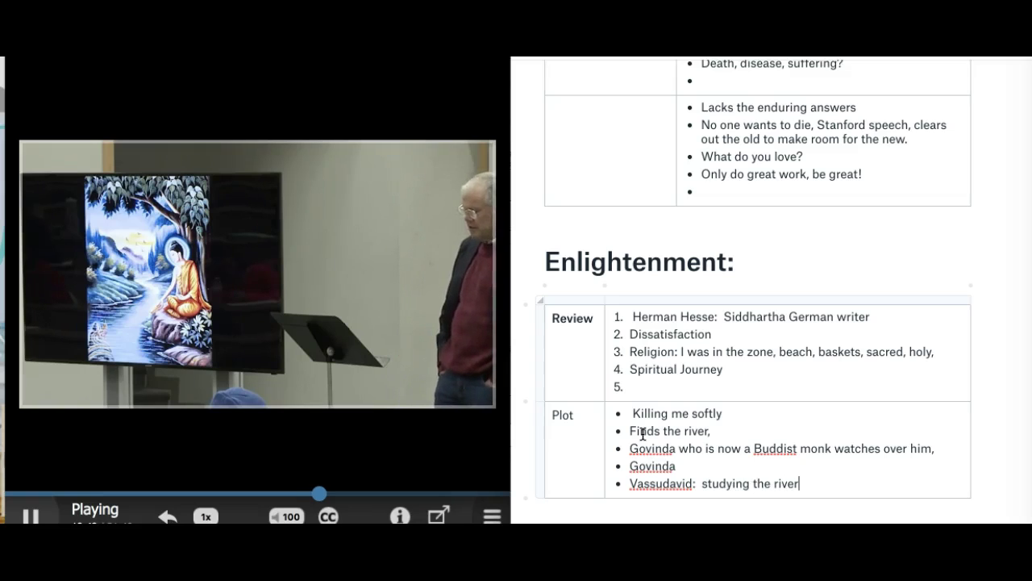
Rename Vassudavid to Vassudavidu and append ', he finds his place, spiritual voice, OHM...'.
{"action": "left_click", "coordinate": [673, 510]}
{"action": "left_click", "coordinate": [691, 483]}
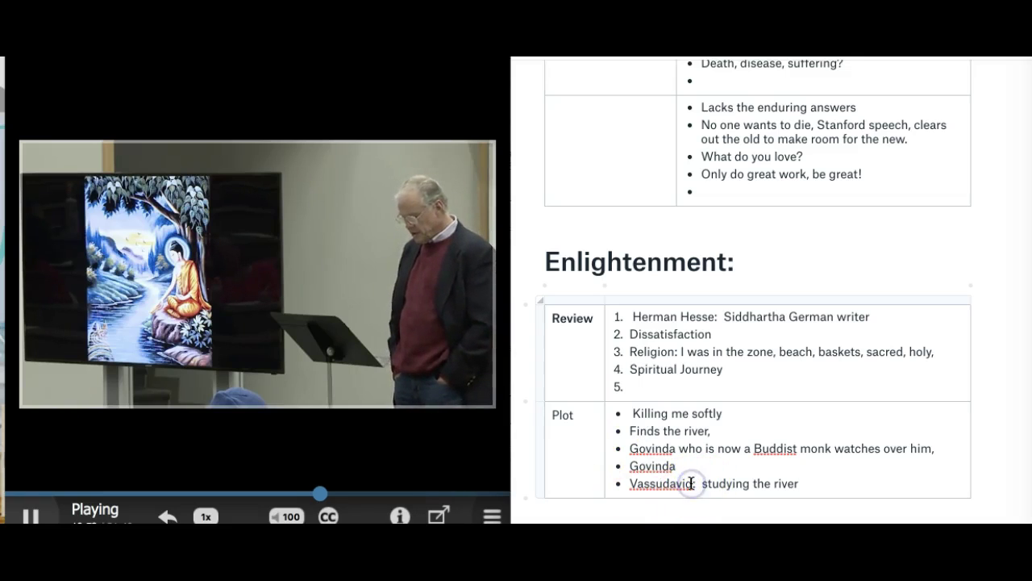
{"action": "type", "text": "u"}
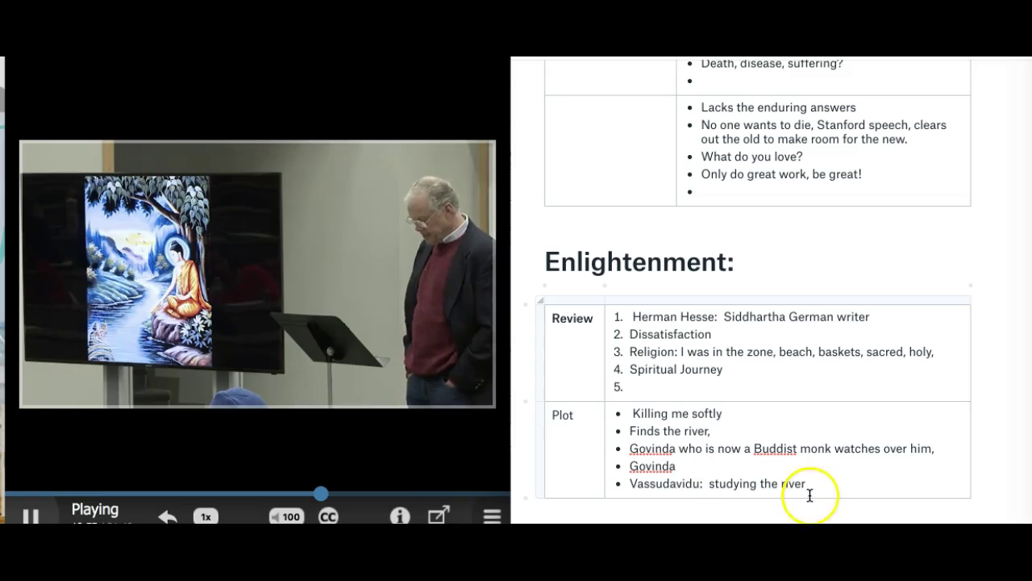
{"action": "left_click", "coordinate": [822, 481]}
{"action": "type", "text": ", h"}
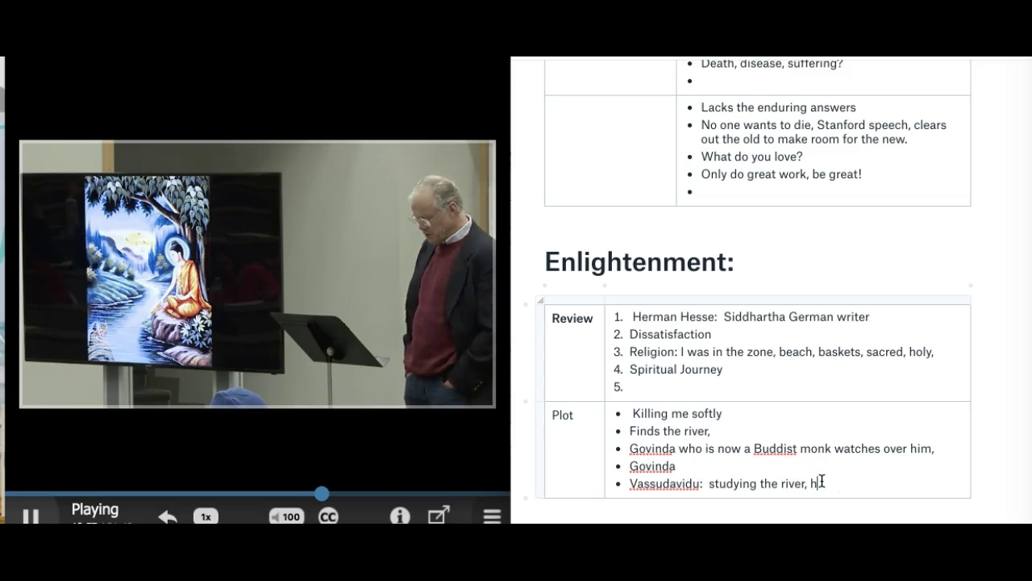
{"action": "type", "text": "e finds his pl"}
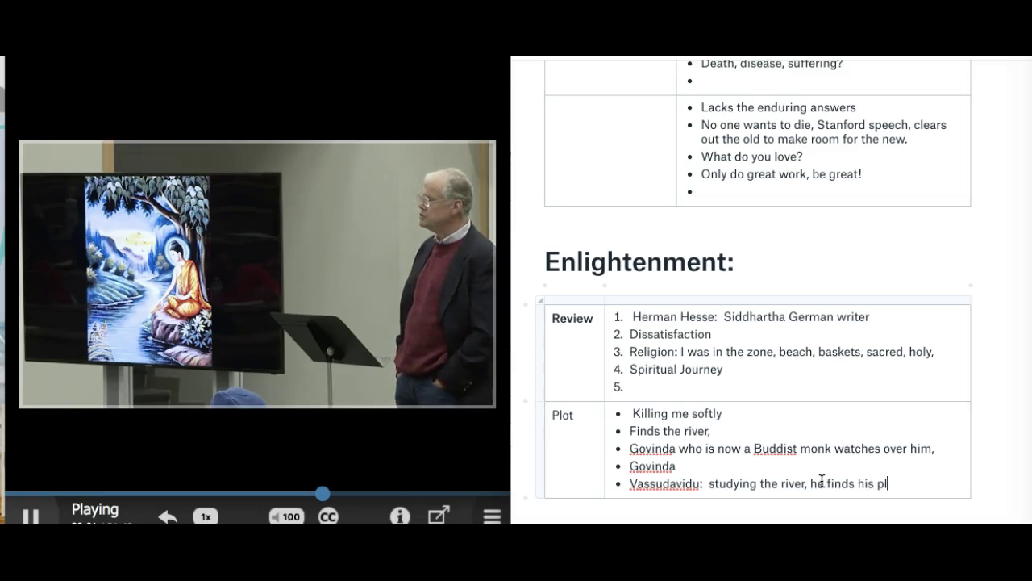
{"action": "type", "text": "ace, spirutaul"}
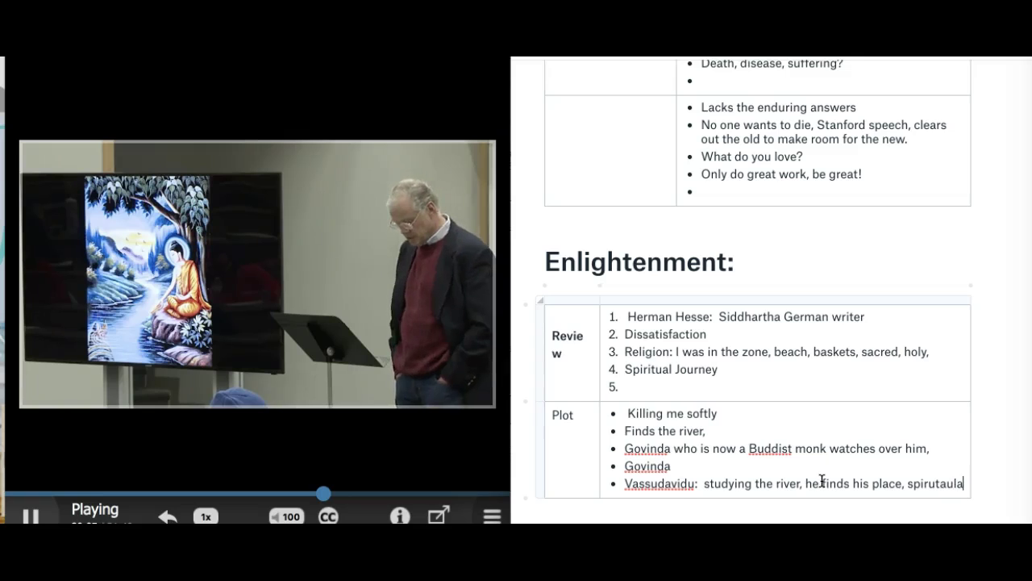
{"action": "key", "text": "BackSpace"}
{"action": "key", "text": "BackSpace"}
{"action": "key", "text": "BackSpace"}
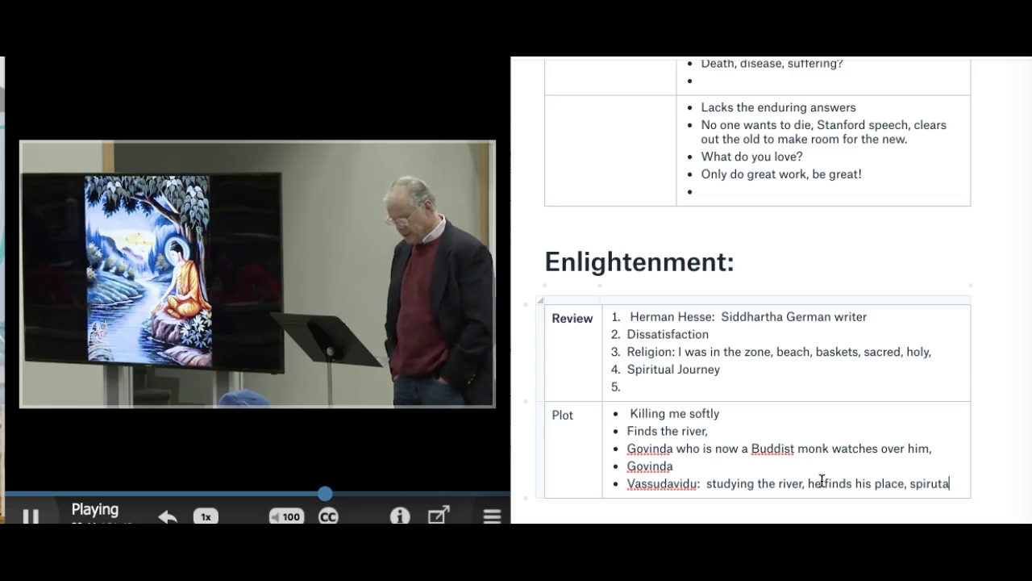
{"action": "key", "text": "BackSpace"}
{"action": "key", "text": "BackSpace"}
{"action": "key", "text": "BackSpace"}
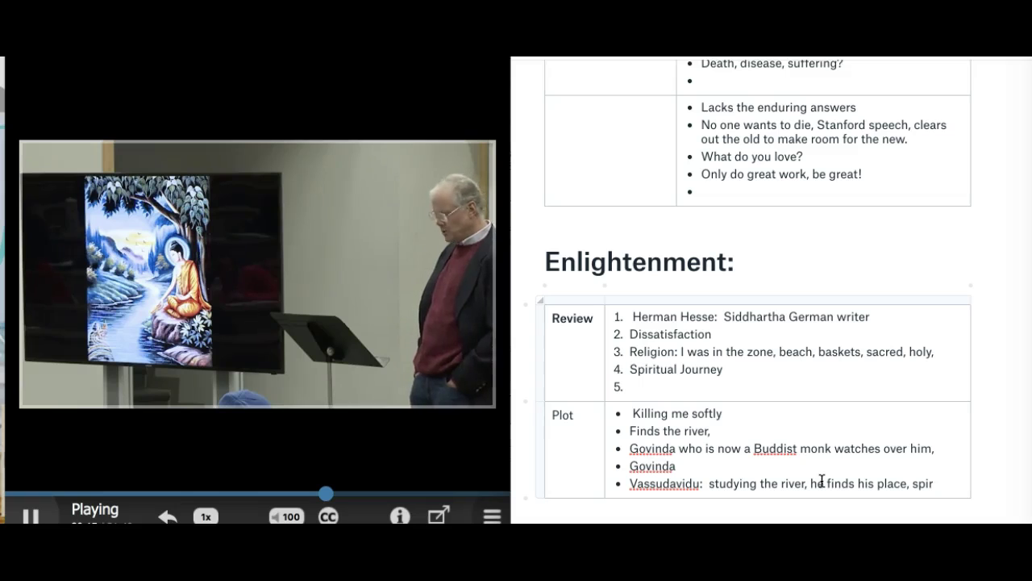
{"action": "type", "text": "itual "}
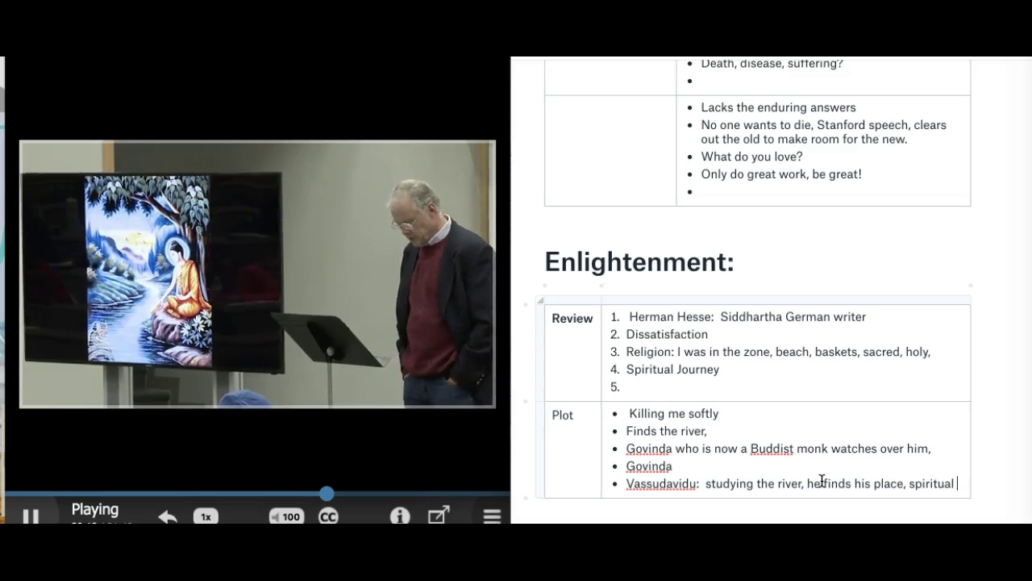
{"action": "type", "text": "voi"}
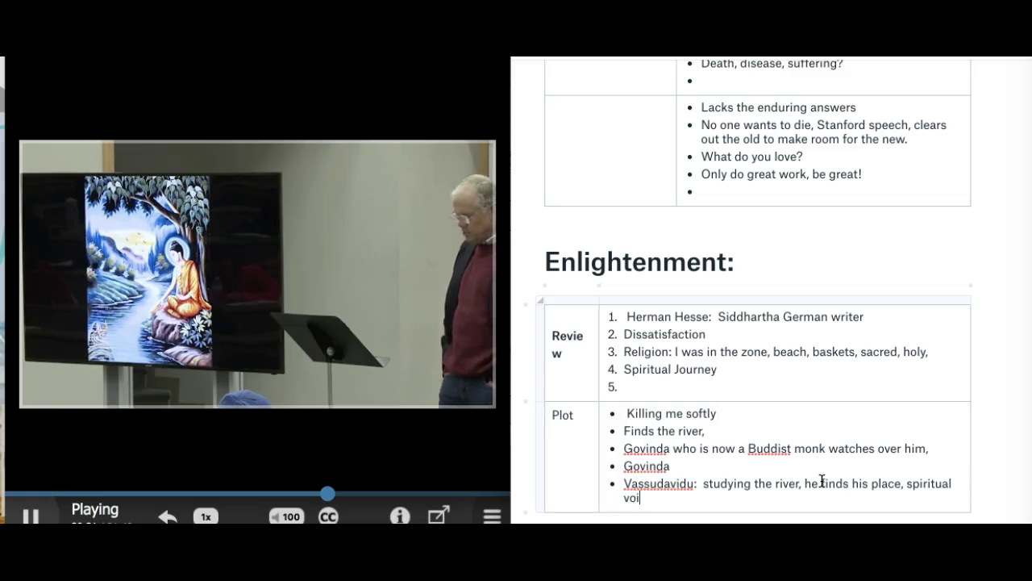
{"action": "type", "text": "ce, "}
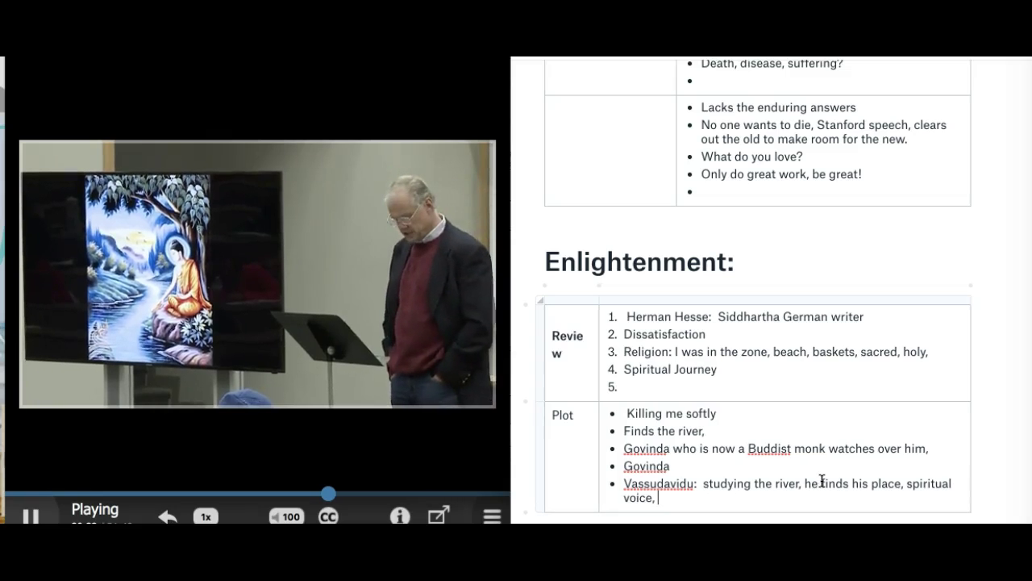
{"action": "type", "text": "OHM..."}
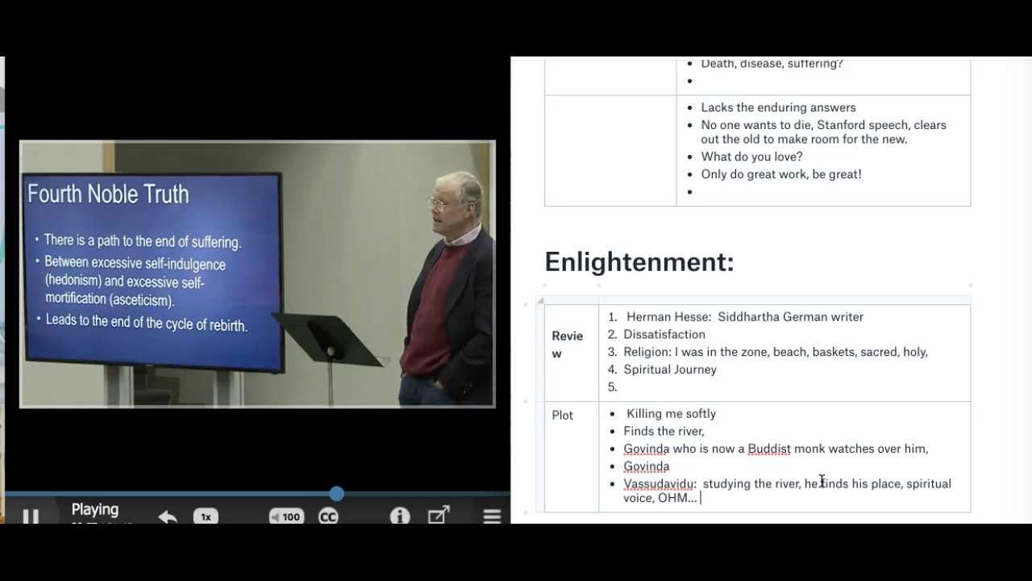
Add the bullet 'The path to end suffering, cessation of suffering' below the Vassudavidu line.
{"action": "key", "text": "Return"}
{"action": "type", "text": "The path to "}
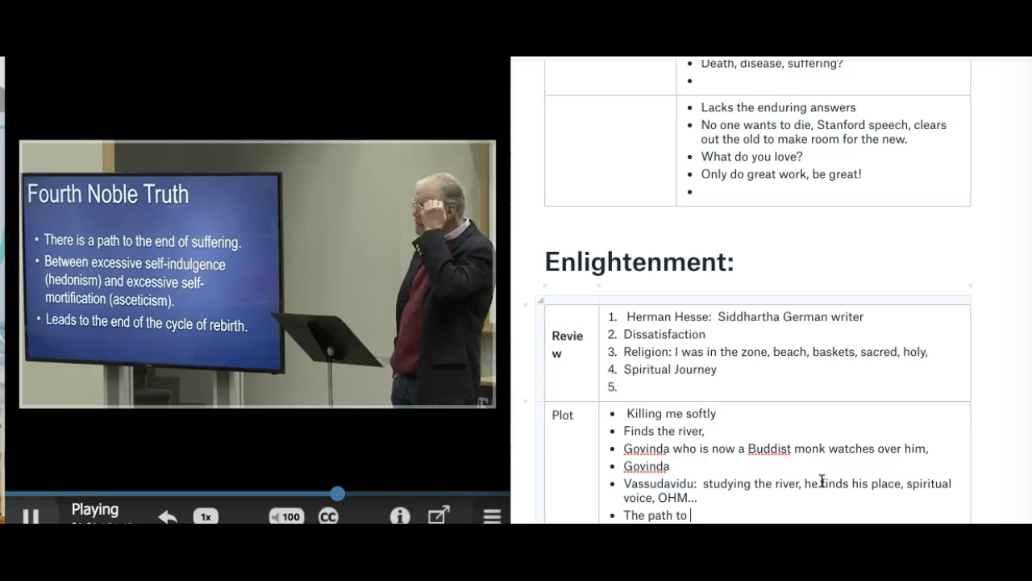
{"action": "type", "text": "end "}
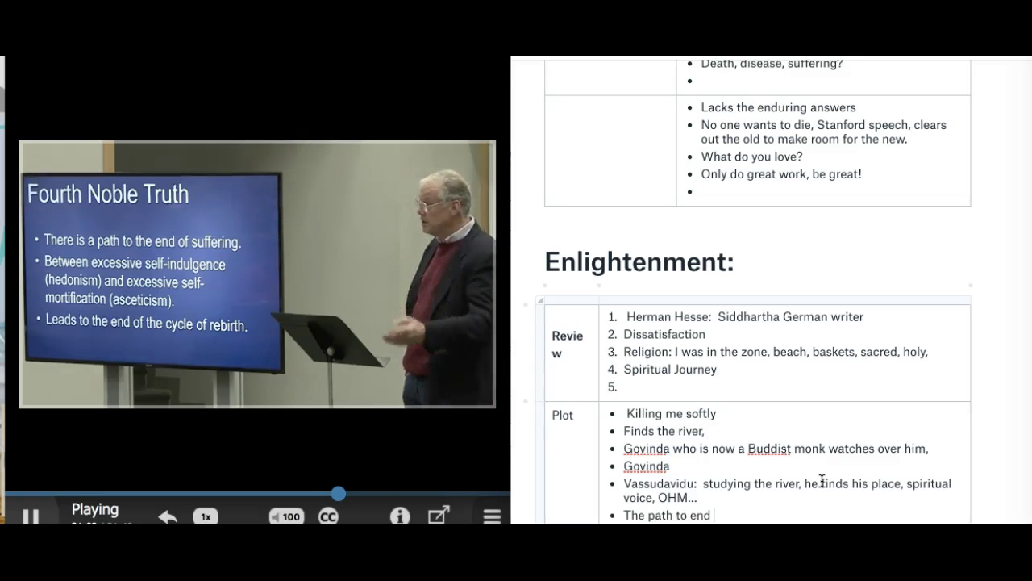
{"action": "type", "text": "suffering"}
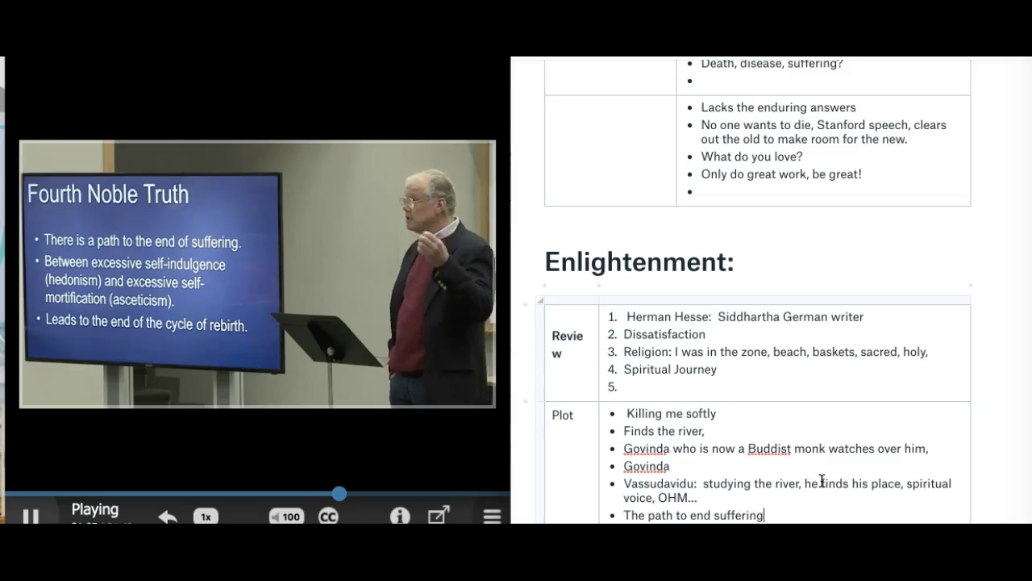
{"action": "type", "text": ", sen"}
{"action": "key", "text": "BackSpace"}
{"action": "key", "text": "BackSpace"}
{"action": "key", "text": "BackSpace"}
{"action": "type", "text": "cessation "}
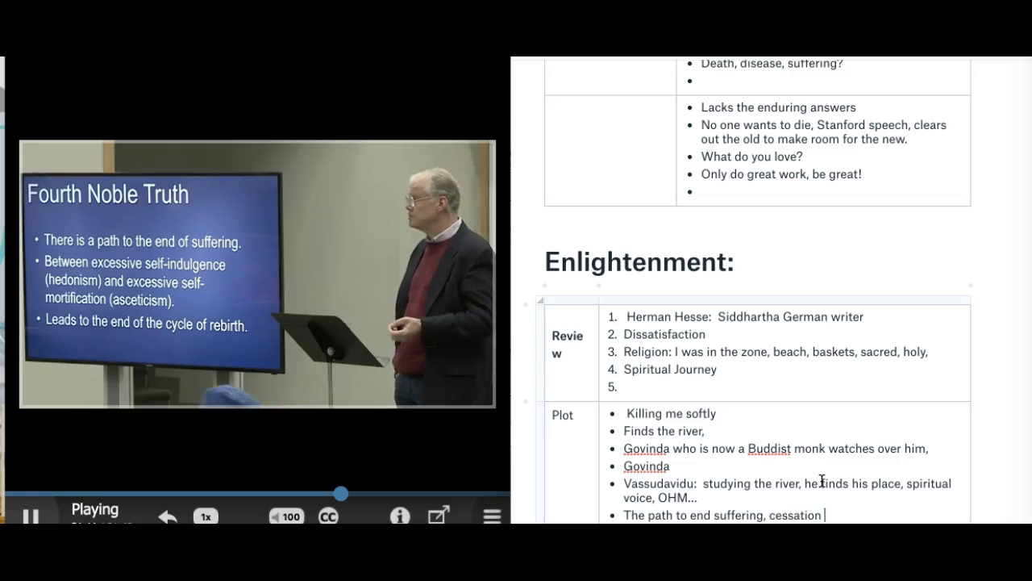
{"action": "type", "text": "of suffering."}
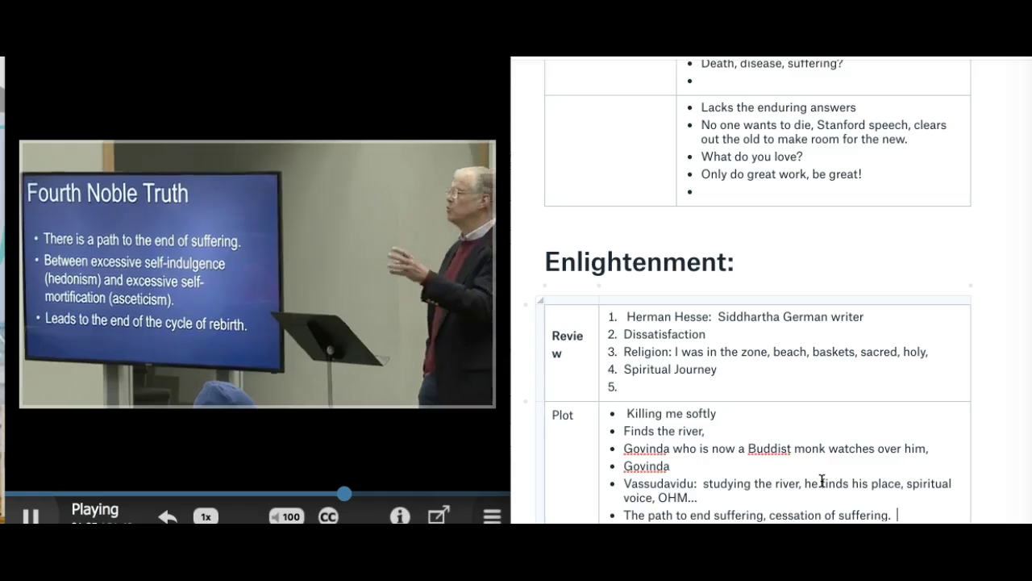
{"action": "key", "text": "XF86AudioLowerVolume"}
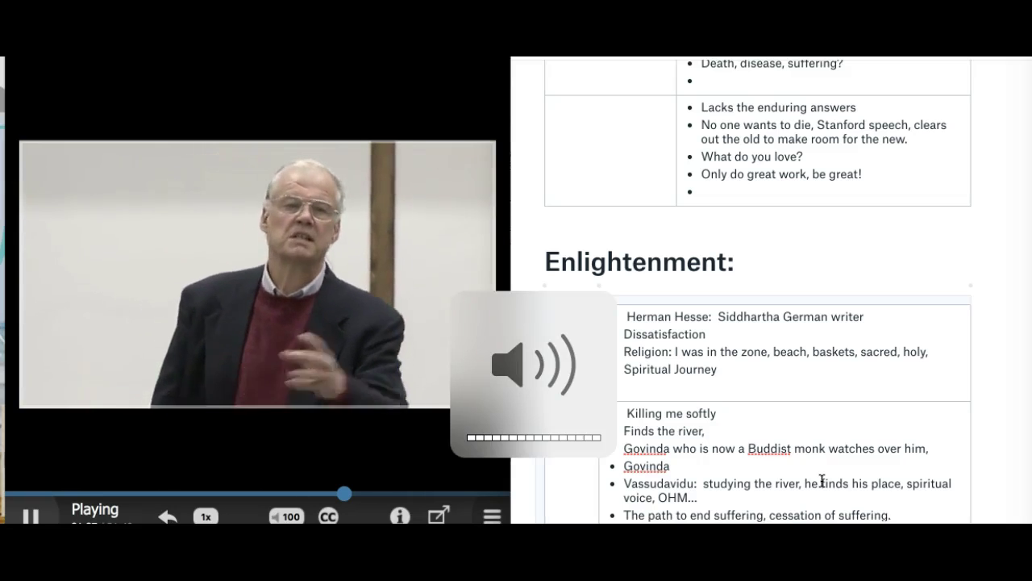
Add an '8 fold path' bullet on the middle way, craving, ignorance and its effects.
{"action": "key", "text": "Return"}
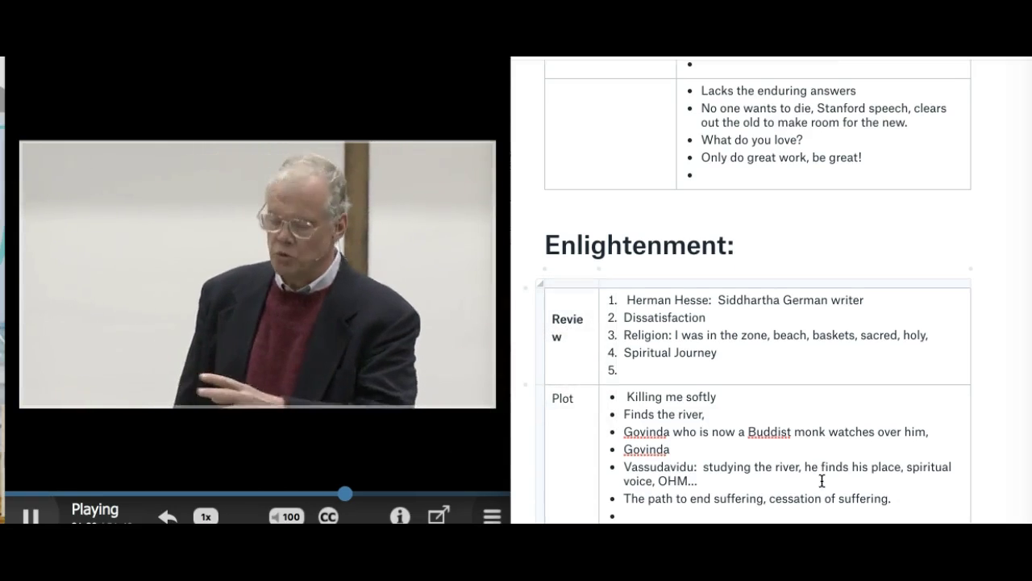
{"action": "type", "text": "8 fo"}
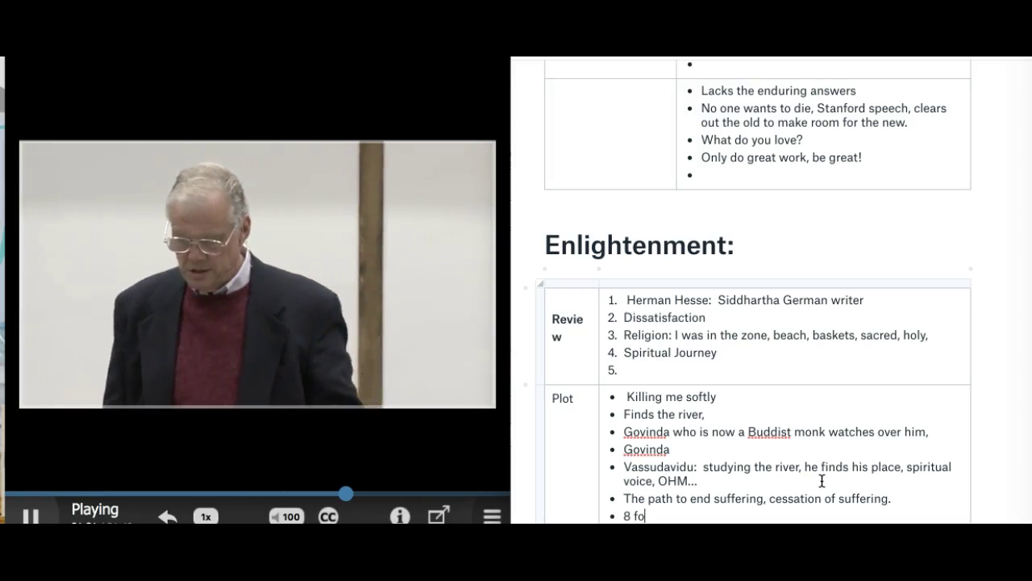
{"action": "type", "text": "ld path"}
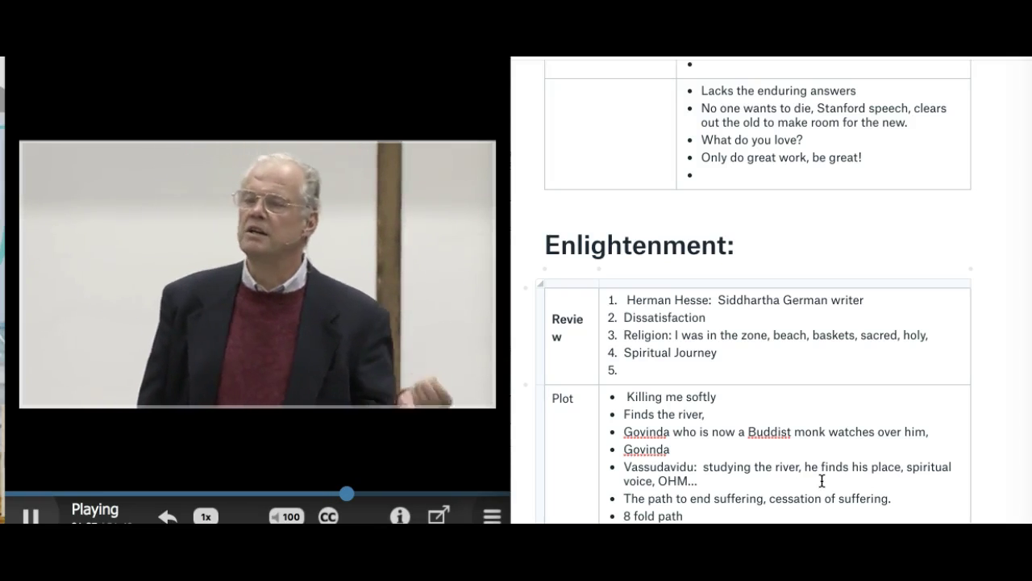
{"action": "type", "text": "middle way "}
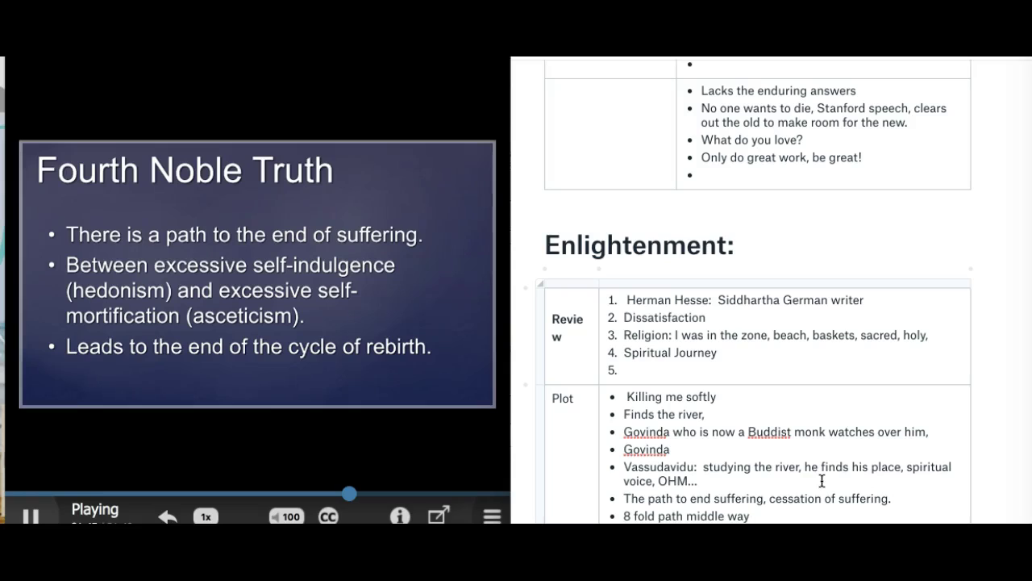
{"action": "type", "text": "self mortification and self indulgence"}
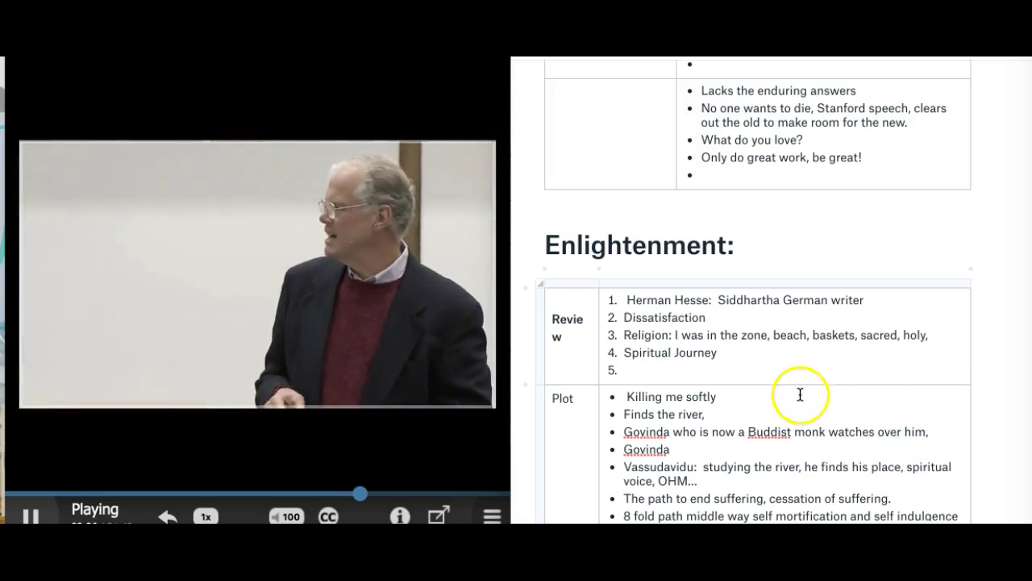
{"action": "scroll", "coordinate": [800, 394], "scroll_direction": "down", "scroll_amount": 3}
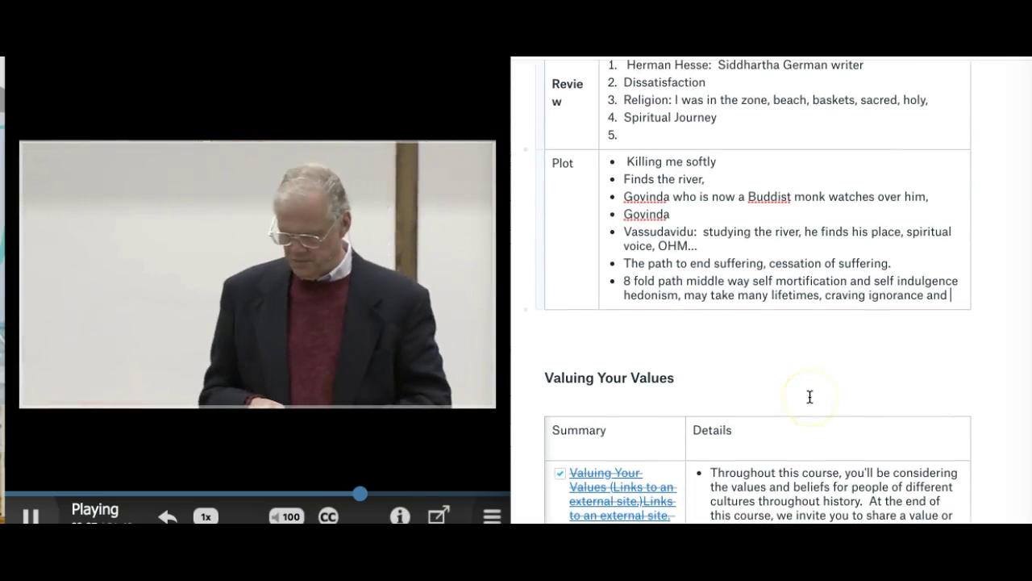
{"action": "type", "text": "itss"}
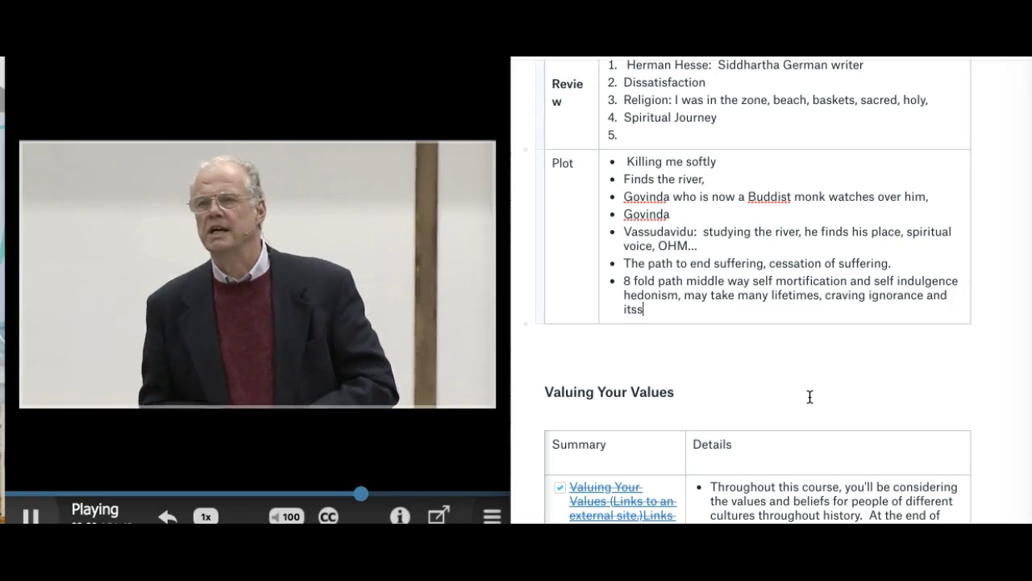
{"action": "key", "text": "BackSpace"}
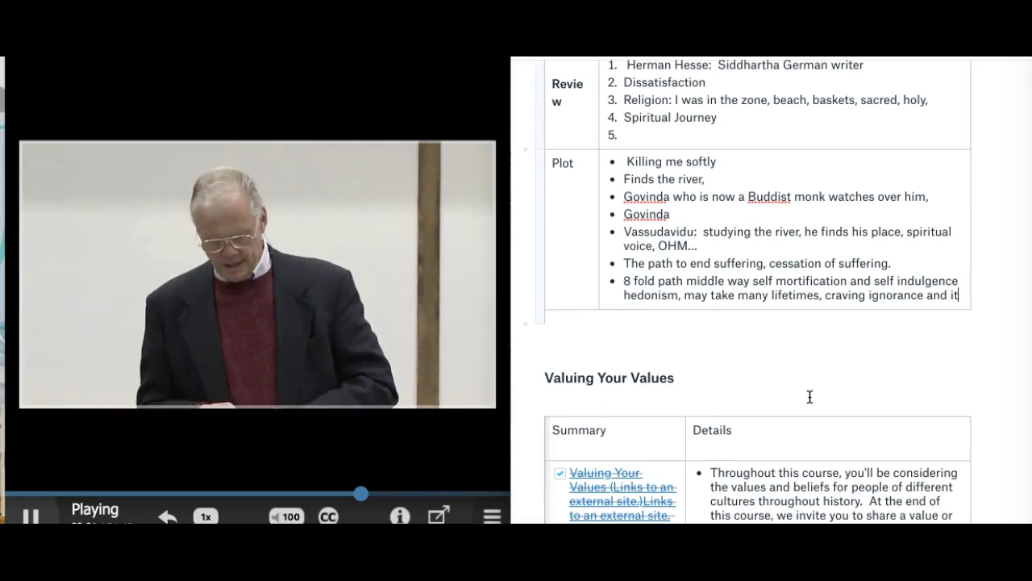
{"action": "type", "text": "s e"}
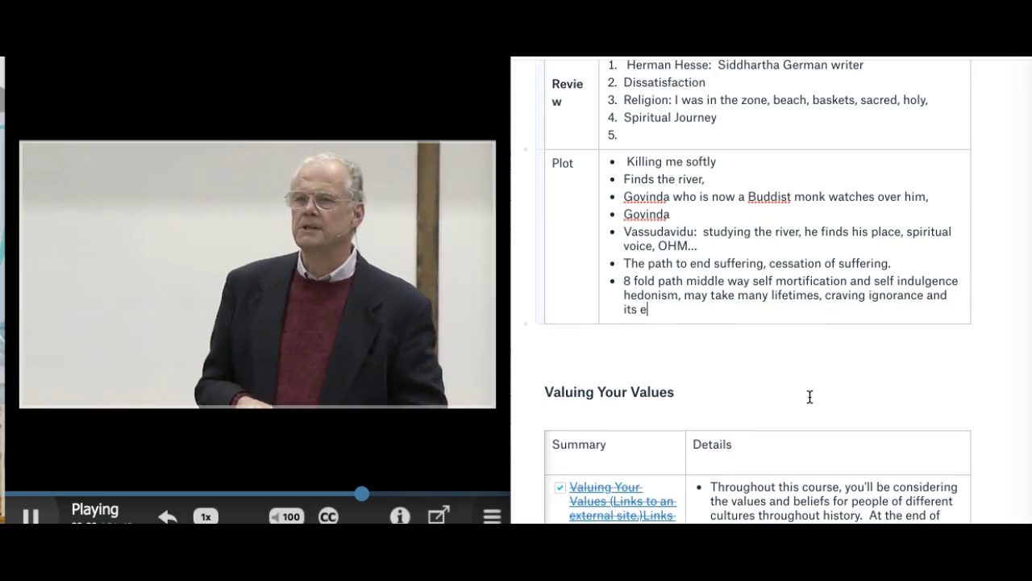
{"action": "type", "text": "ffects"}
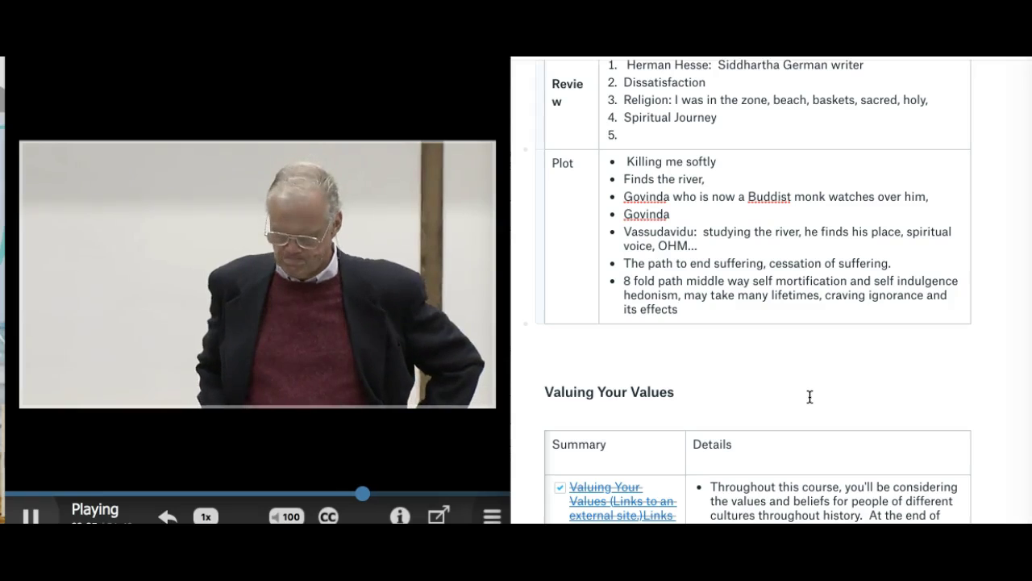
{"action": "key", "text": "Return"}
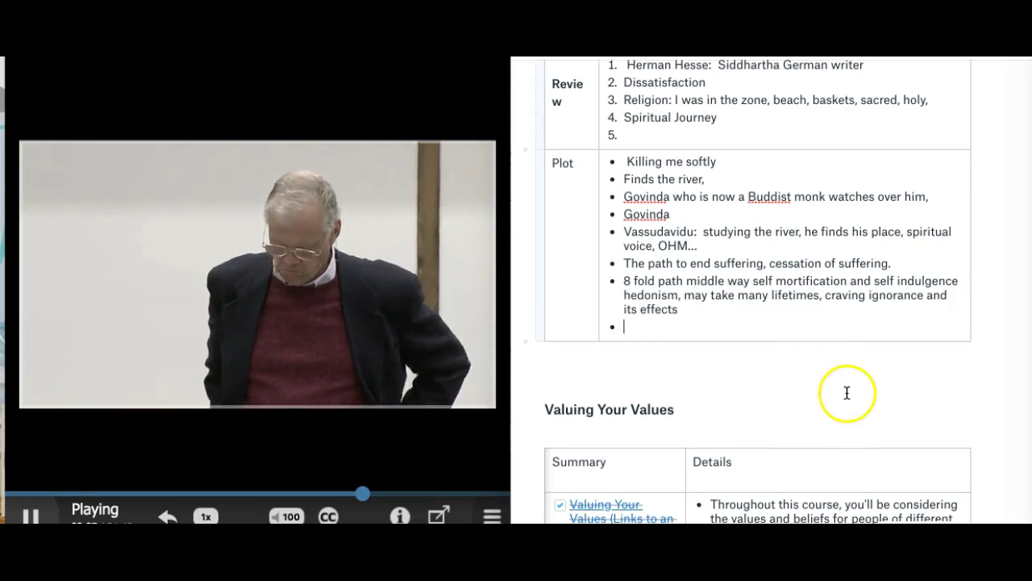
Delete the extra space at the start of the 'Killing me softly' bullet.
{"action": "scroll", "coordinate": [702, 279], "scroll_direction": "up", "scroll_amount": 1}
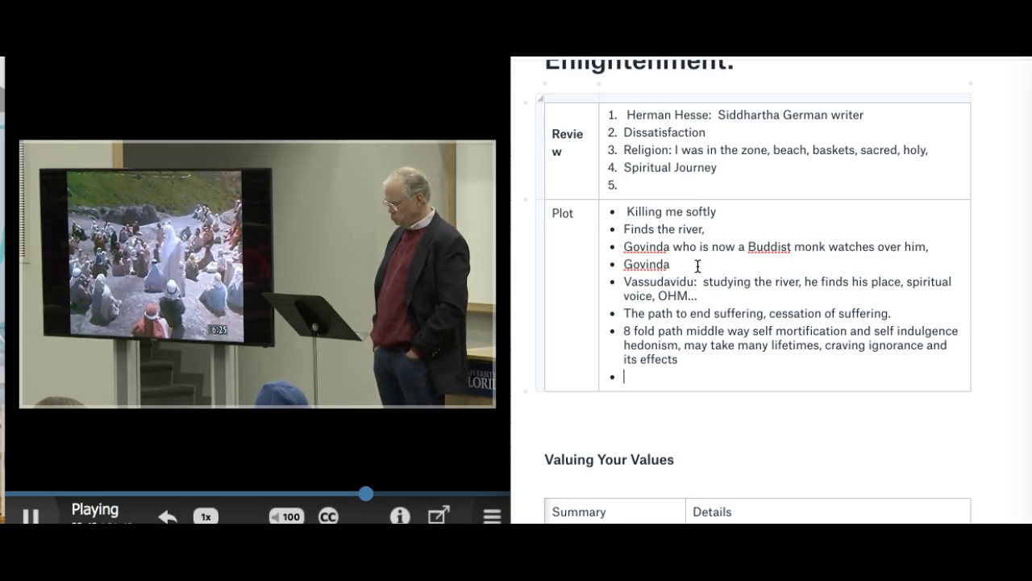
{"action": "scroll", "coordinate": [698, 266], "scroll_direction": "down", "scroll_amount": 1}
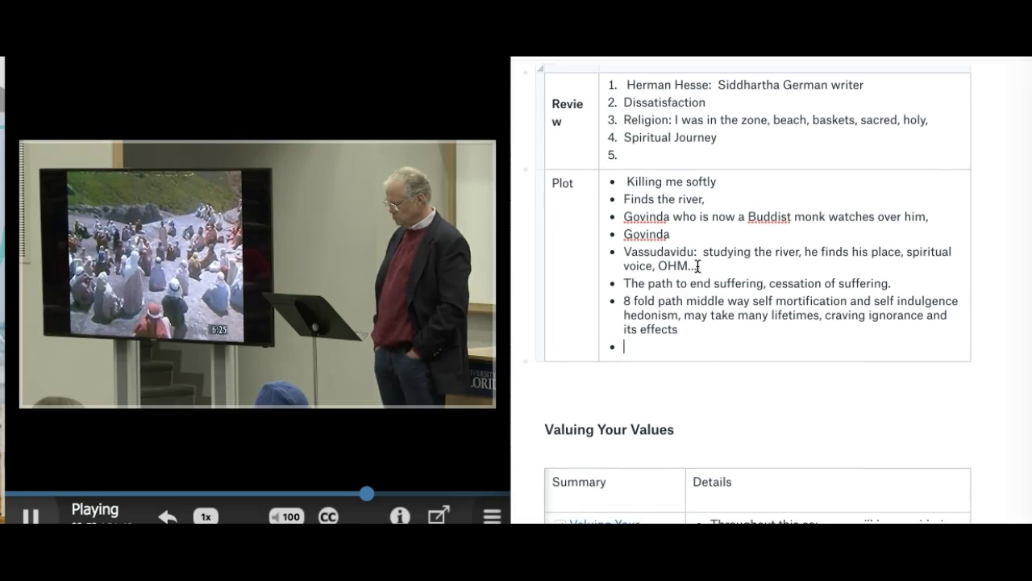
{"action": "scroll", "coordinate": [675, 272], "scroll_direction": "up", "scroll_amount": 4}
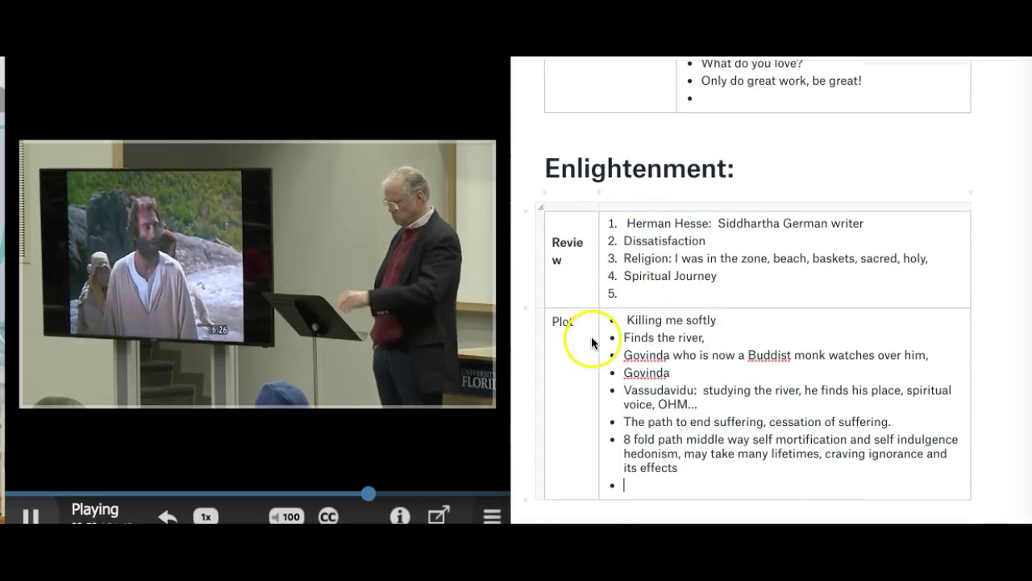
{"action": "left_click", "coordinate": [627, 316]}
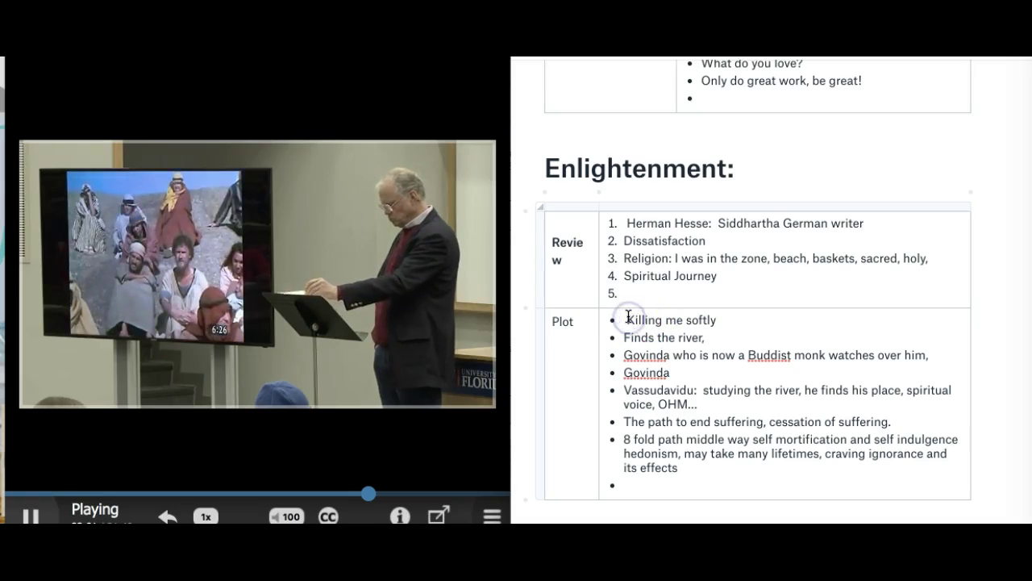
{"action": "key", "text": "BackSpace"}
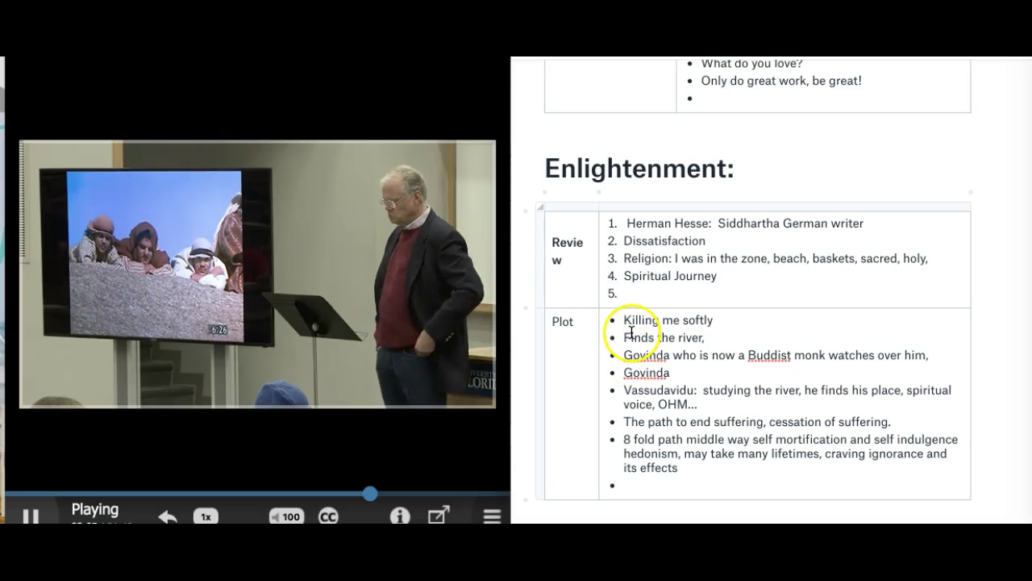
{"action": "scroll", "coordinate": [631, 332], "scroll_direction": "down", "scroll_amount": 3}
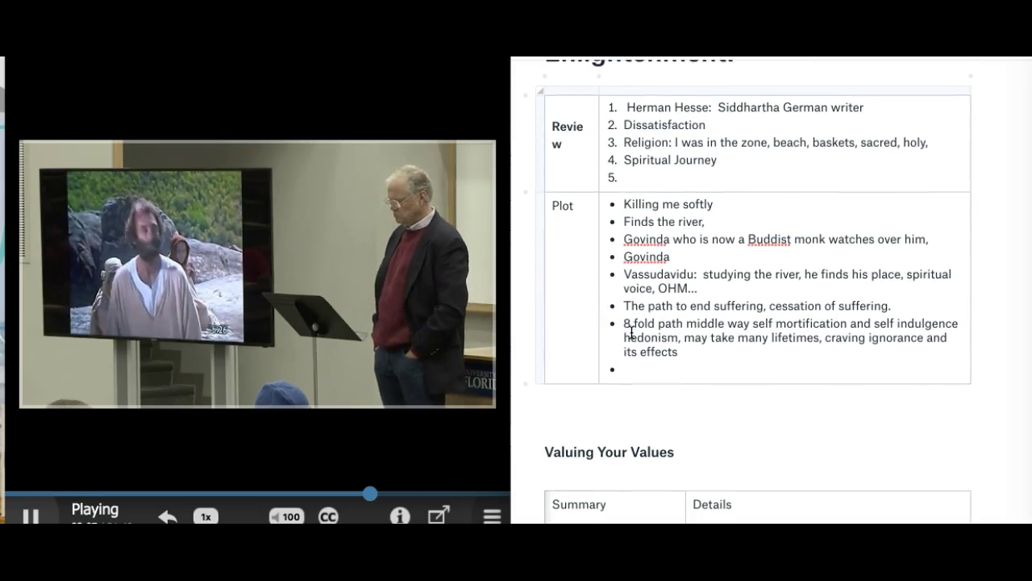
{"action": "left_click", "coordinate": [639, 368]}
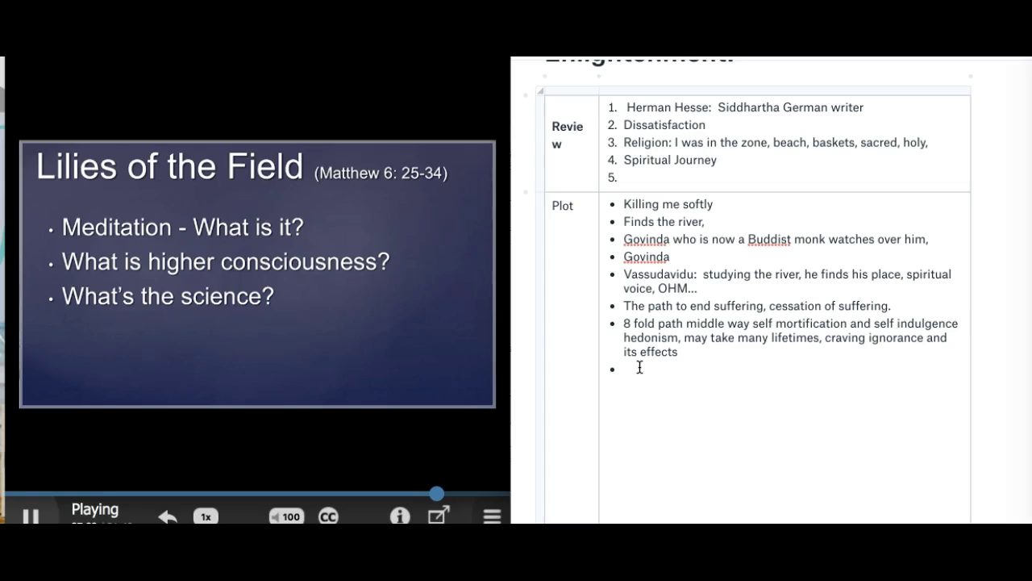
{"action": "scroll", "coordinate": [639, 367], "scroll_direction": "down", "scroll_amount": 1}
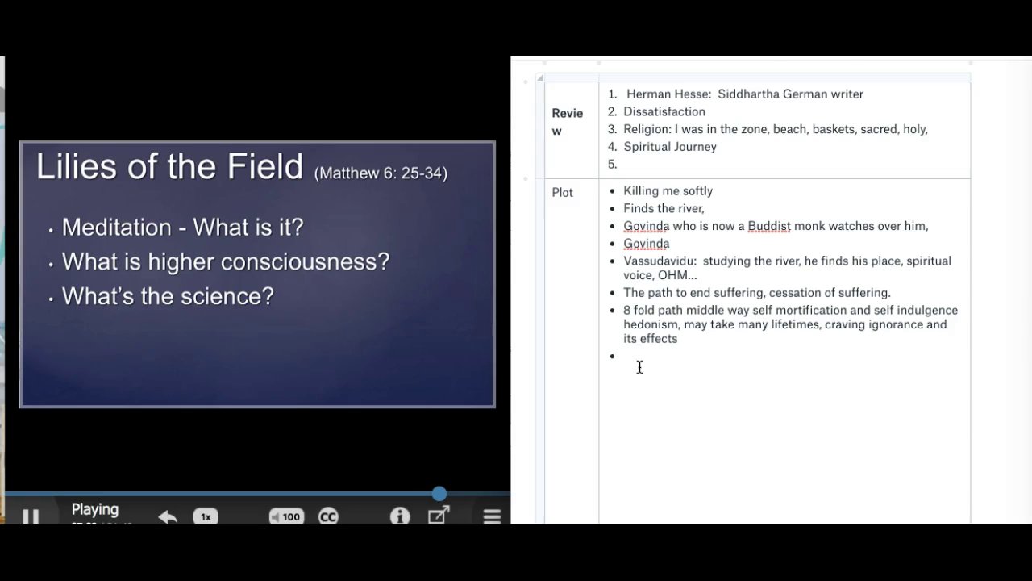
{"action": "scroll", "coordinate": [640, 367], "scroll_direction": "down", "scroll_amount": 3}
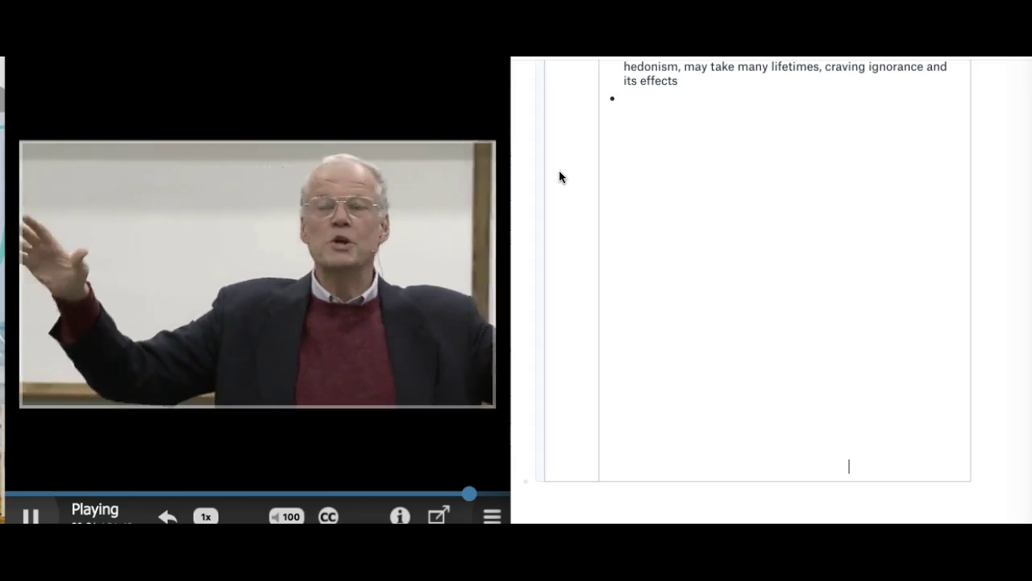
{"action": "scroll", "coordinate": [564, 182], "scroll_direction": "up", "scroll_amount": 1}
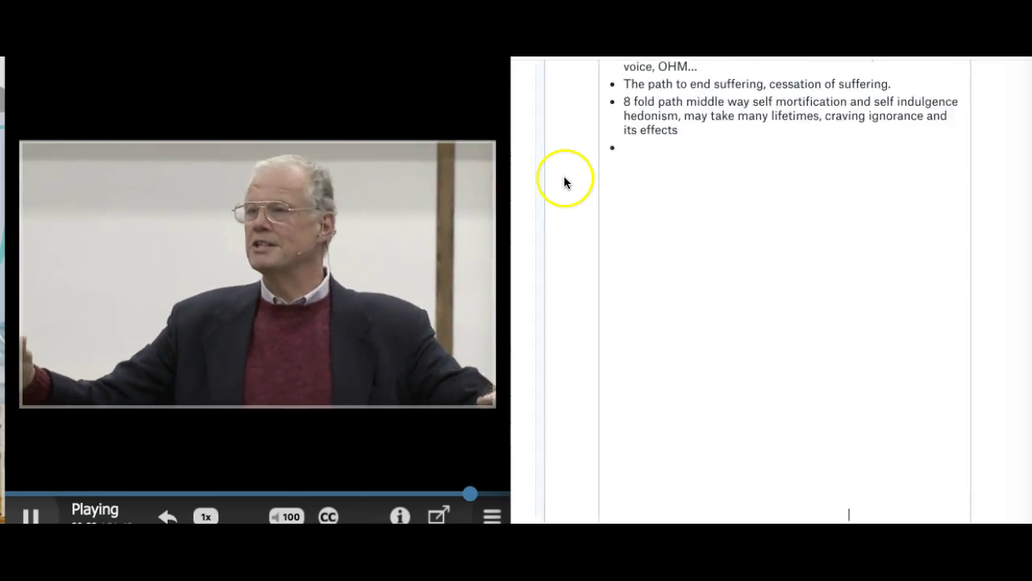
{"action": "scroll", "coordinate": [564, 181], "scroll_direction": "up", "scroll_amount": 3}
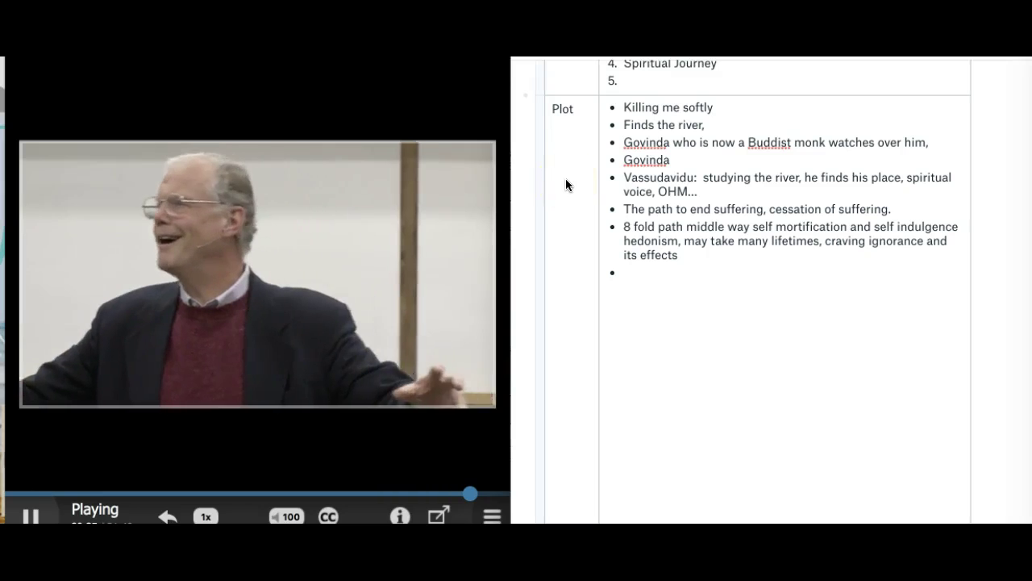
{"action": "left_click", "coordinate": [611, 271]}
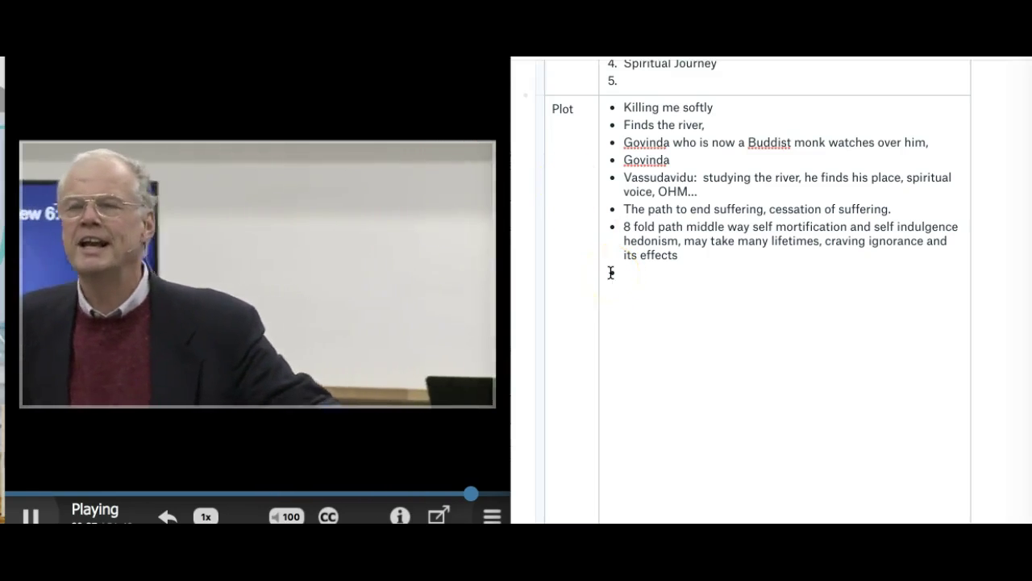